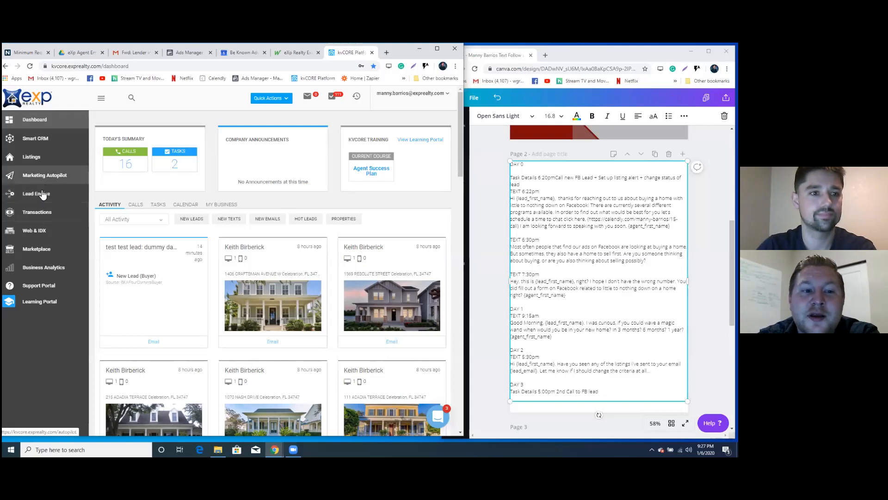
- Go from the dashboard to Marketing Autopilot and start a Smart Campaign to reach the campaign library
{"action": "left_click", "coordinate": [54, 182]}
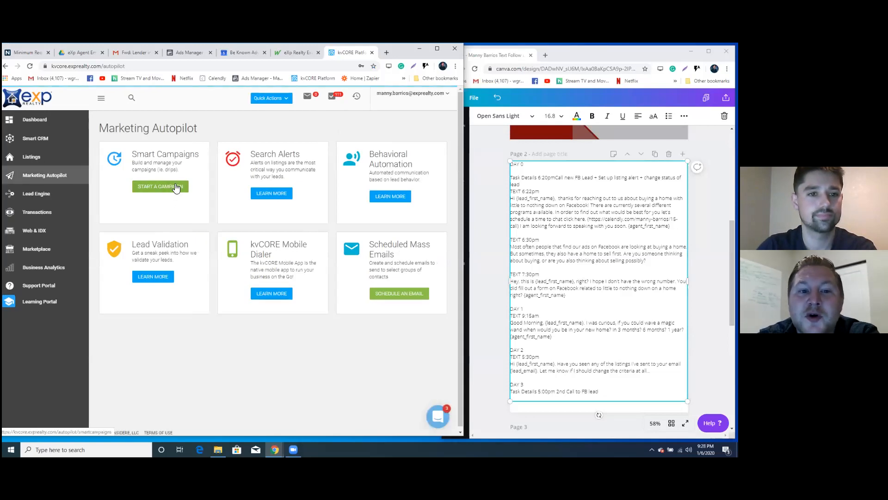
{"action": "left_click", "coordinate": [169, 189]}
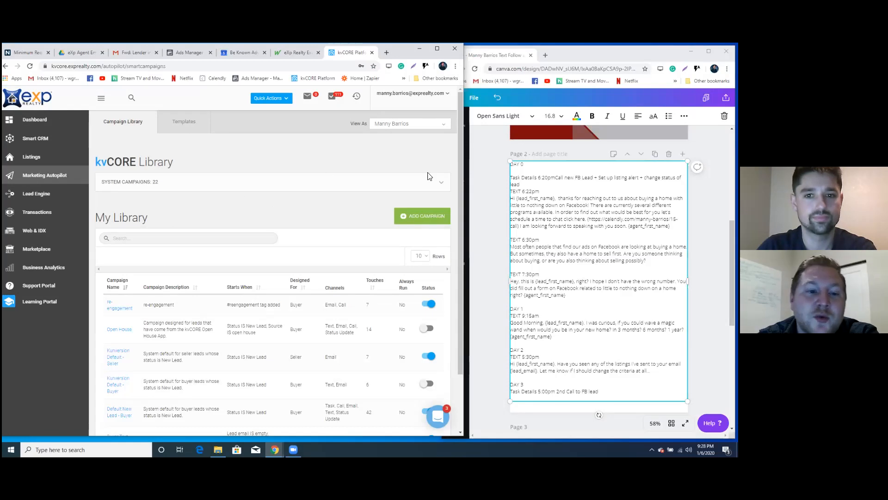
- Expand the 22 system campaigns, browse them, then collapse the list to show My Library
{"action": "left_click", "coordinate": [442, 183]}
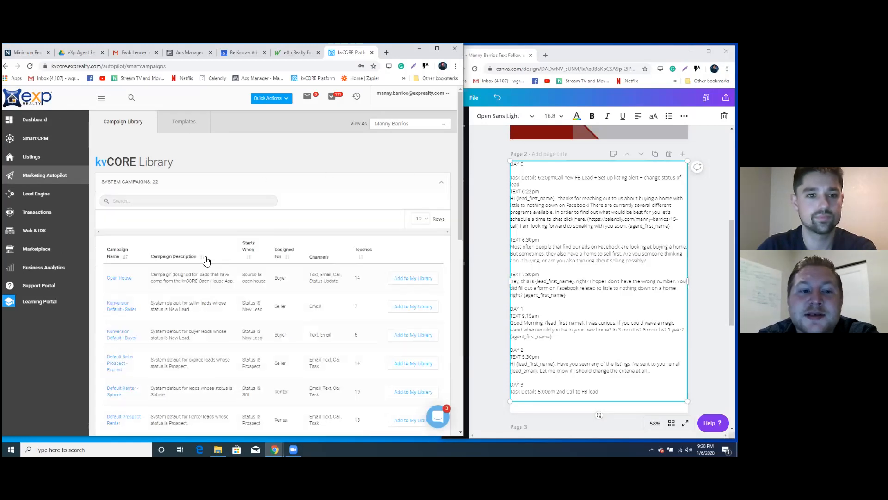
{"action": "scroll", "coordinate": [327, 230], "scroll_direction": "down", "scroll_amount": 3}
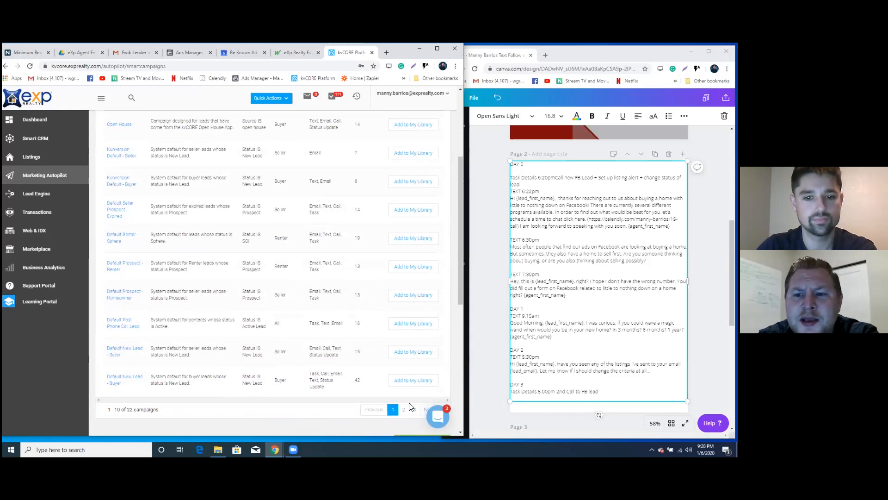
{"action": "scroll", "coordinate": [250, 296], "scroll_direction": "up", "scroll_amount": 1}
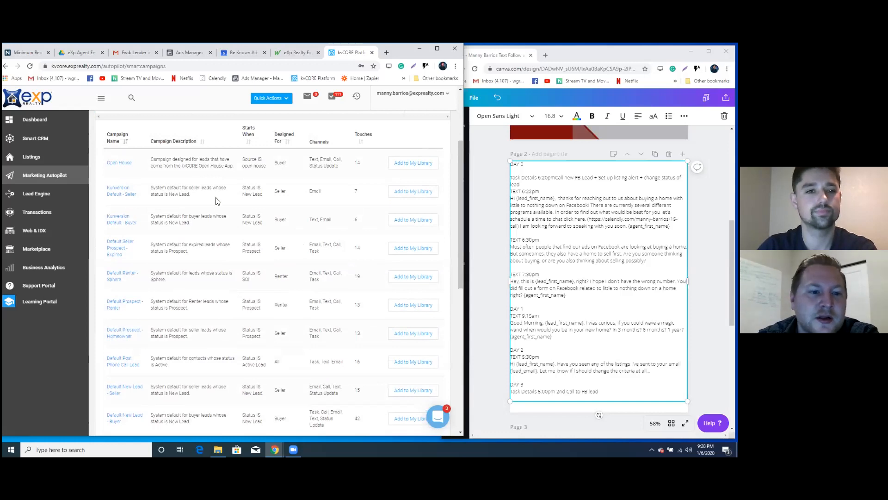
{"action": "scroll", "coordinate": [188, 208], "scroll_direction": "up", "scroll_amount": 1}
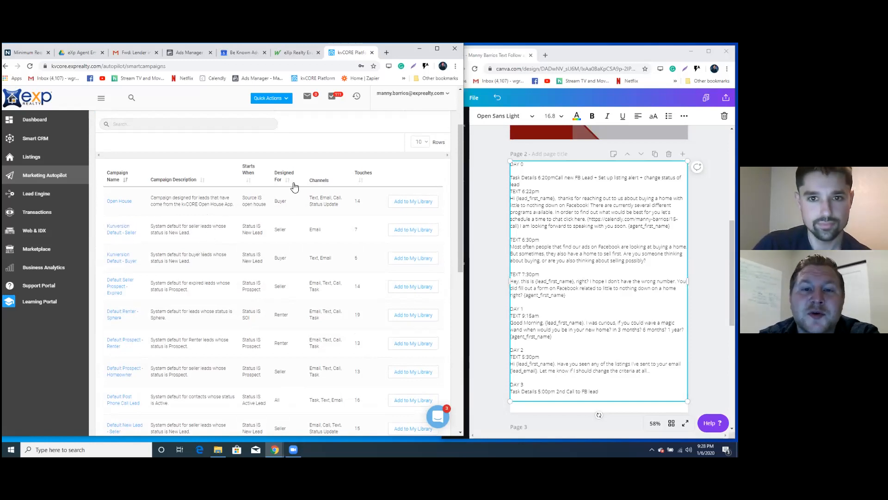
{"action": "scroll", "coordinate": [259, 212], "scroll_direction": "down", "scroll_amount": 3}
{"action": "scroll", "coordinate": [259, 212], "scroll_direction": "up", "scroll_amount": 5}
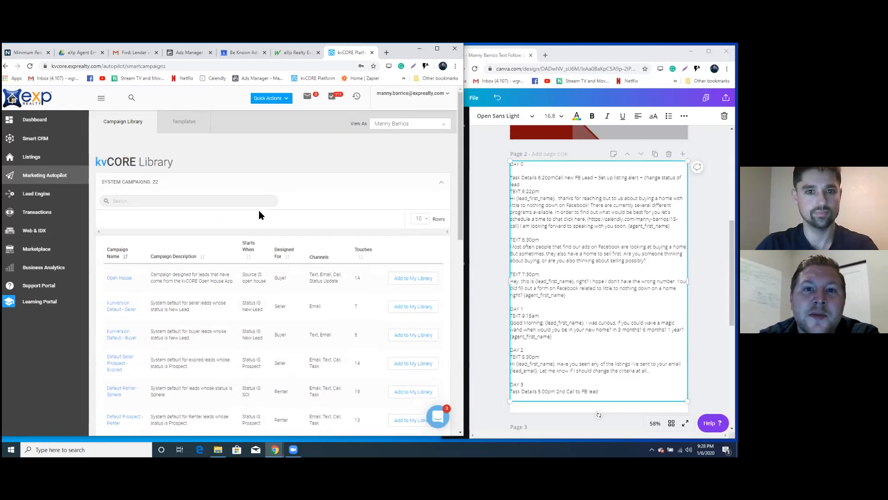
{"action": "left_click", "coordinate": [441, 185]}
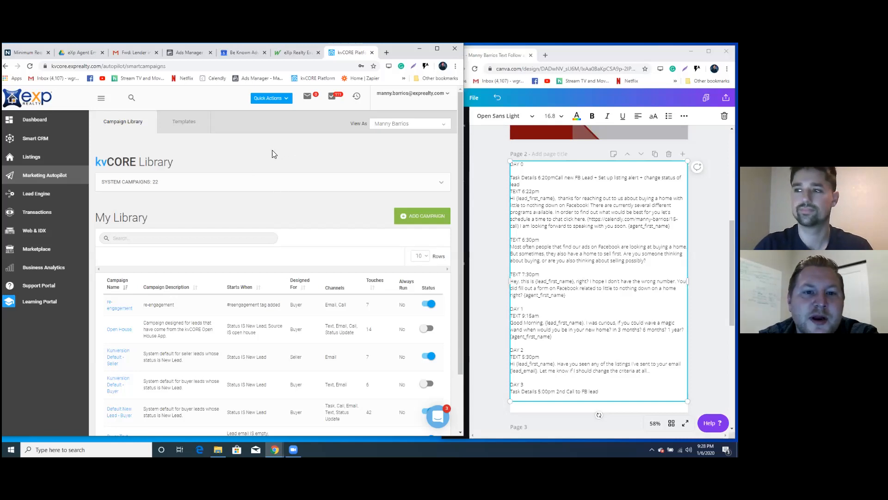
- On the Templates page, add an SMS template named BKADPA01 and move to its content
{"action": "left_click", "coordinate": [184, 129]}
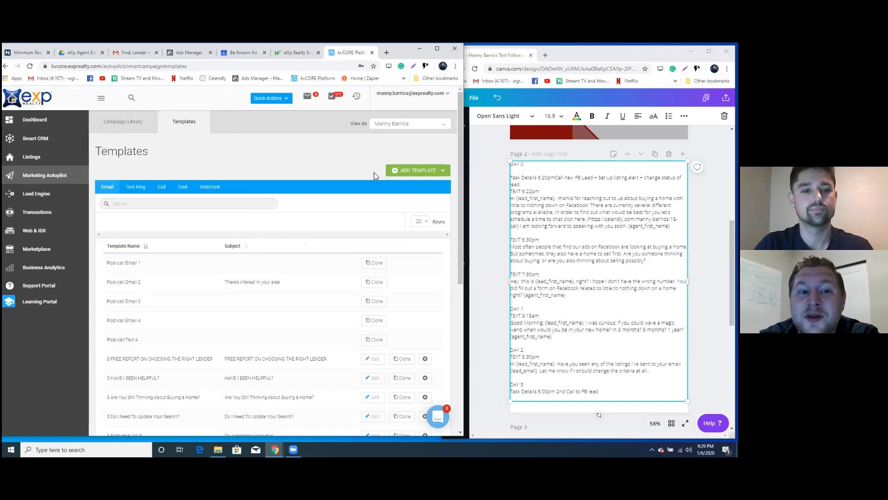
{"action": "left_click", "coordinate": [423, 171]}
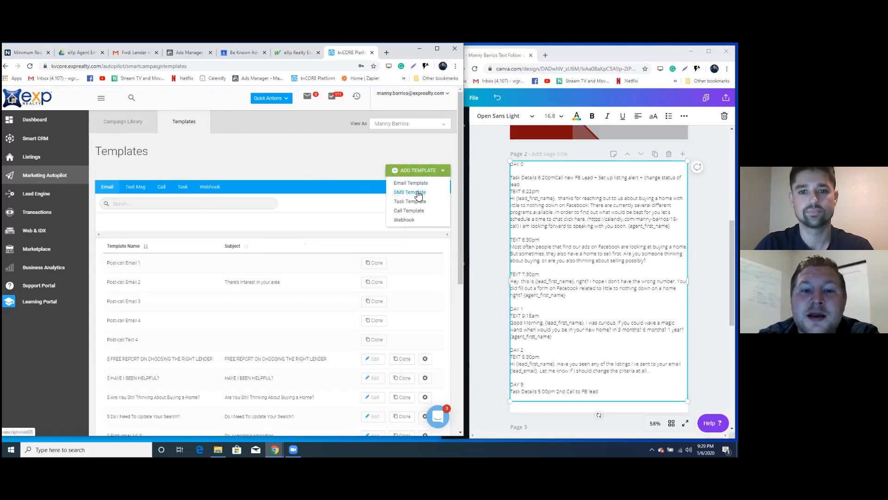
{"action": "left_click", "coordinate": [416, 193]}
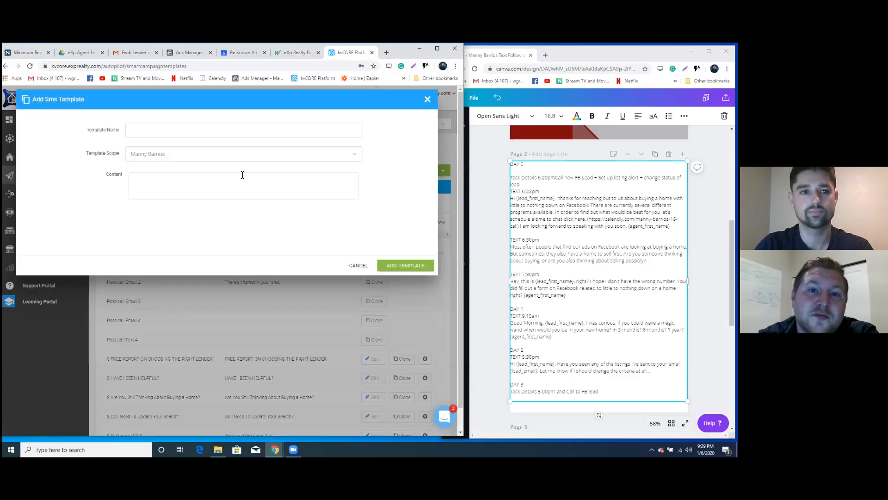
{"action": "left_click", "coordinate": [207, 124]}
{"action": "type", "text": "BKA"}
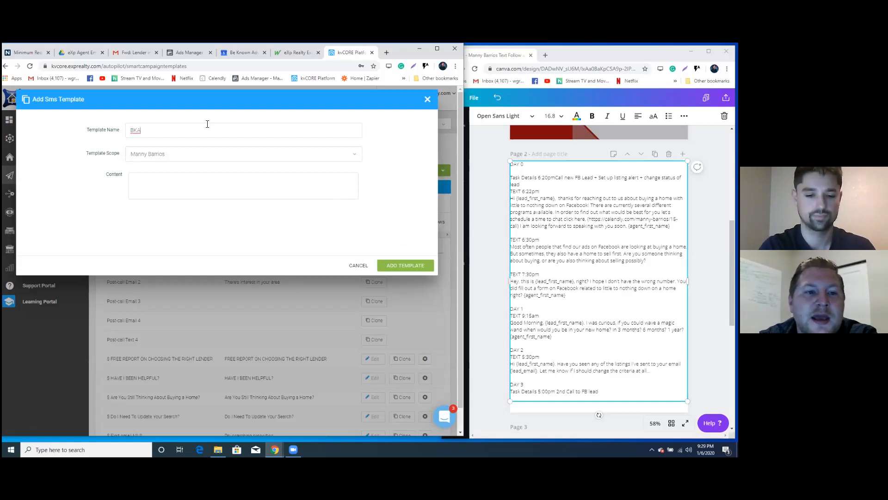
{"action": "type", "text": "DPA"}
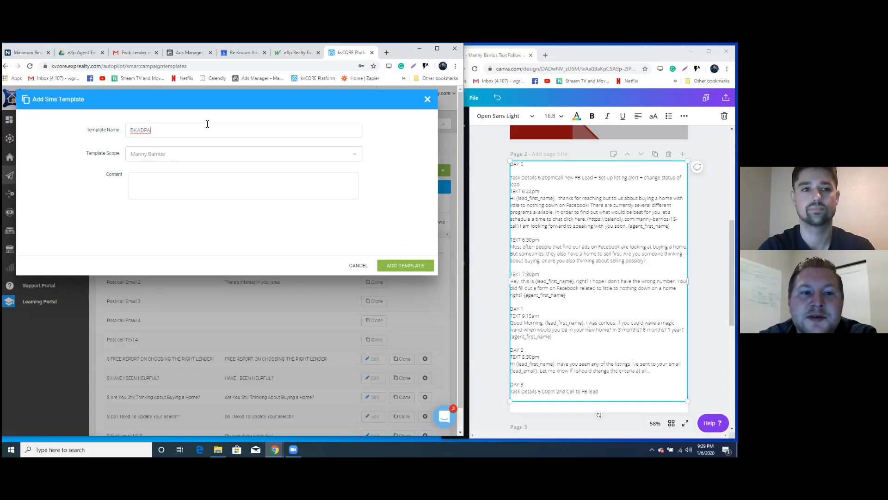
{"action": "type", "text": "1"}
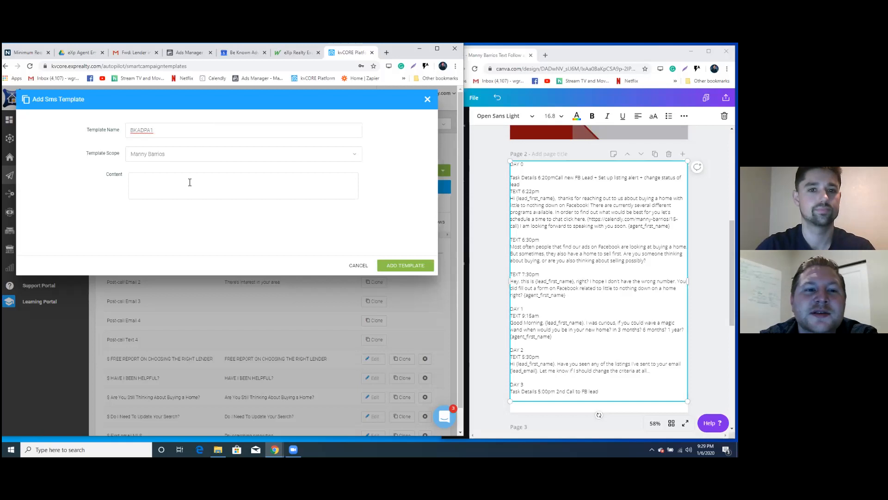
{"action": "key", "text": "BackSpace"}
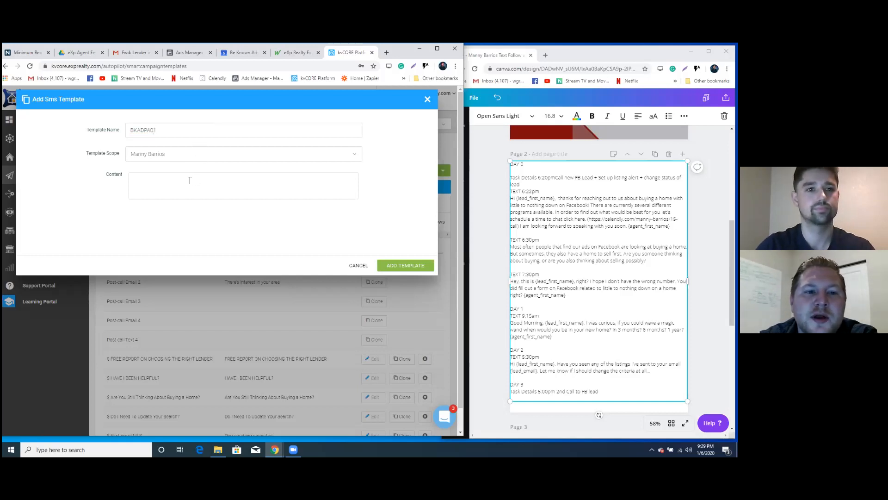
{"action": "left_click", "coordinate": [198, 182]}
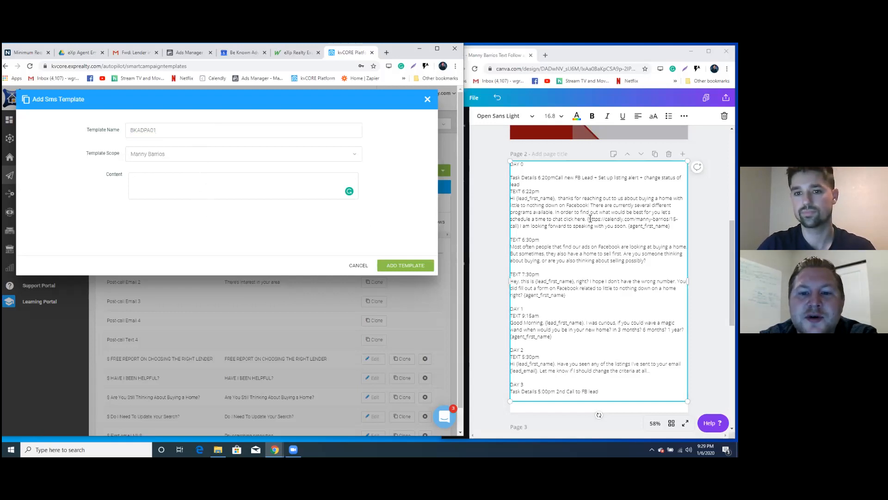
- Paste the Day 0 first text message from the Canva script into the template content
{"action": "left_click", "coordinate": [671, 226]}
{"action": "left_click_drag", "start_coordinate": [670, 226], "coordinate": [512, 201]}
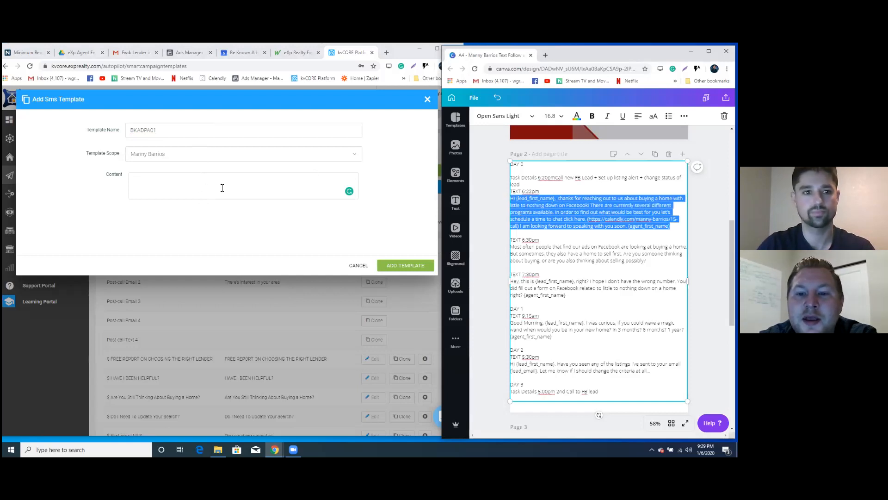
{"action": "left_click", "coordinate": [190, 183]}
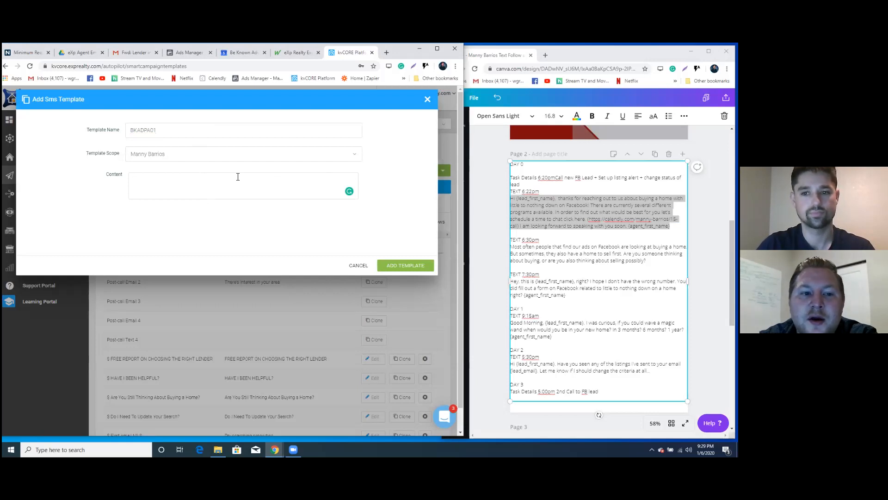
{"action": "type", "text": "Hi {lead_first_name}, thanks for reaching out to us about buying a home with little to nothing down on Facebook! There are currently several different programs available. In order to find out what would be best for you let's schedule a time to chat click here (https://calendly.com/manny-barrios/15-call) I am looking forward to speaking with you soon. {agent_first_name}"}
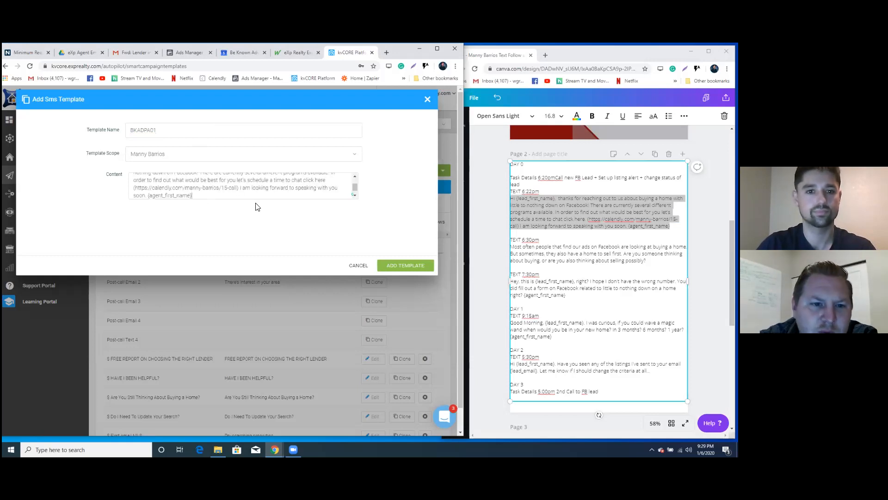
{"action": "scroll", "coordinate": [246, 193], "scroll_direction": "up", "scroll_amount": 2}
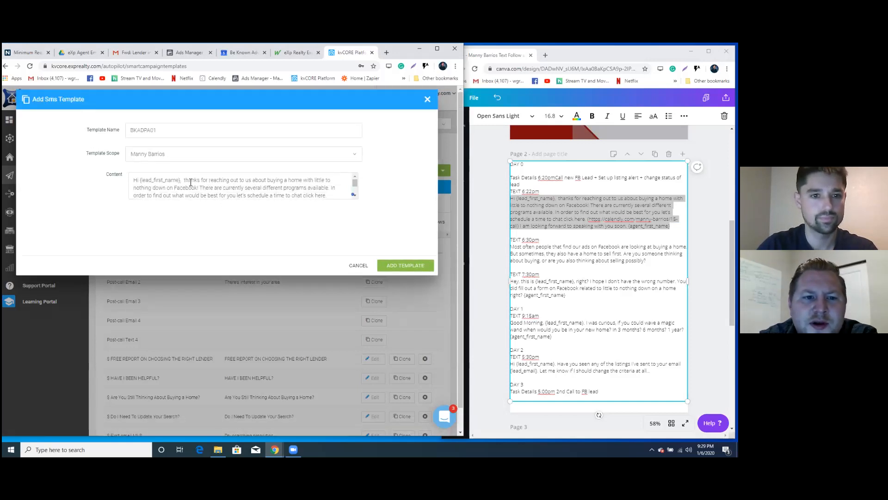
{"action": "scroll", "coordinate": [222, 185], "scroll_direction": "down", "scroll_amount": 2}
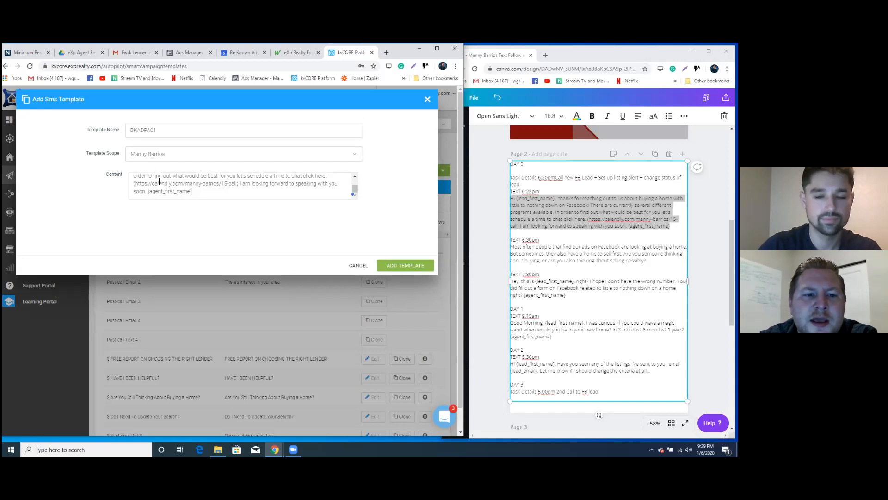
- Remove the parentheses around the scheduling link and save the BKADPA01 template
{"action": "key", "text": "BackSpace"}
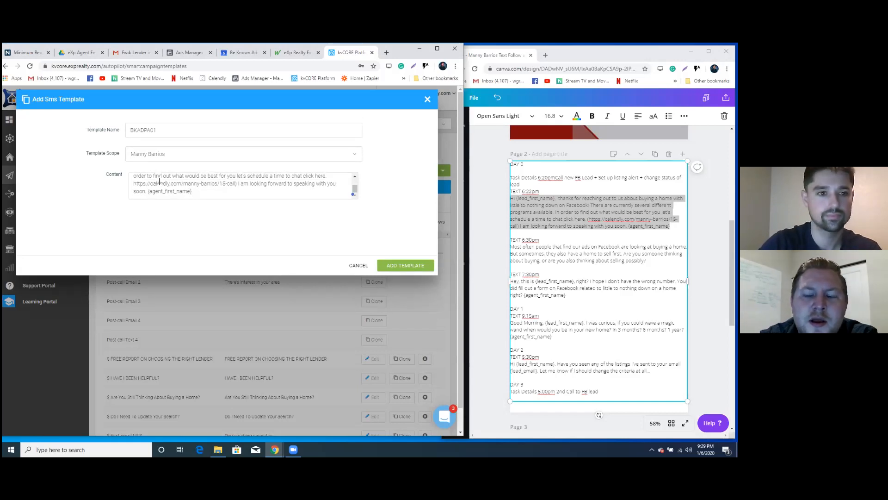
{"action": "left_click", "coordinate": [239, 184]}
{"action": "key", "text": "BackSpace"}
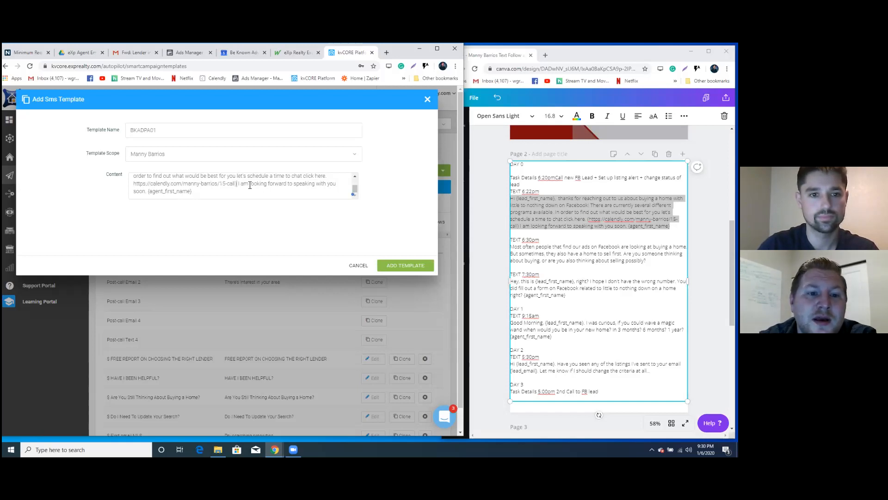
{"action": "key", "text": "BackSpace"}
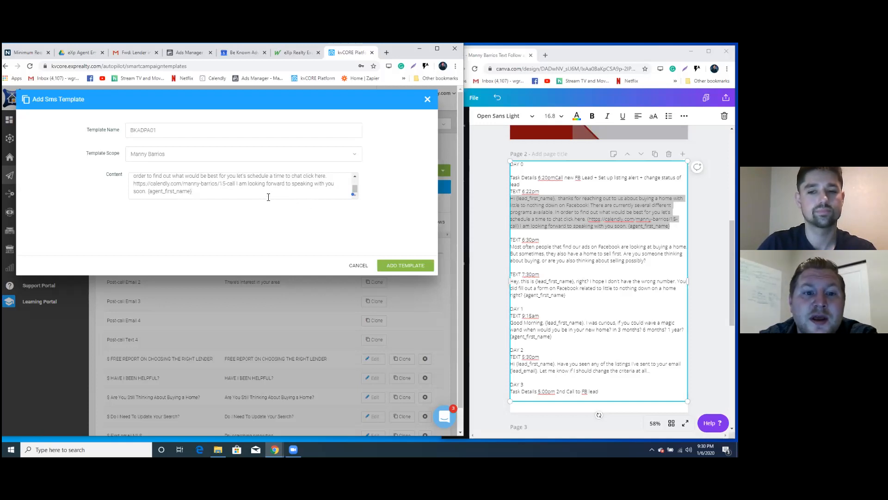
{"action": "scroll", "coordinate": [260, 198], "scroll_direction": "up", "scroll_amount": 1}
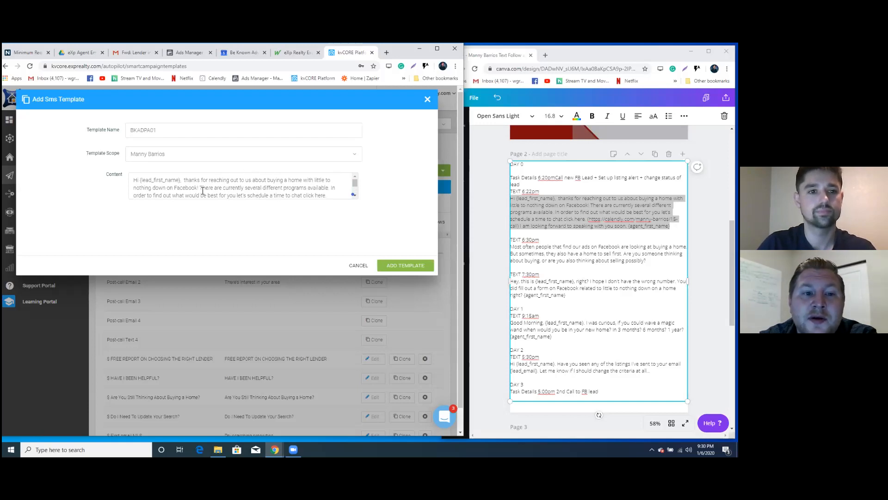
{"action": "scroll", "coordinate": [227, 182], "scroll_direction": "down", "scroll_amount": 1}
{"action": "scroll", "coordinate": [227, 183], "scroll_direction": "up", "scroll_amount": 1}
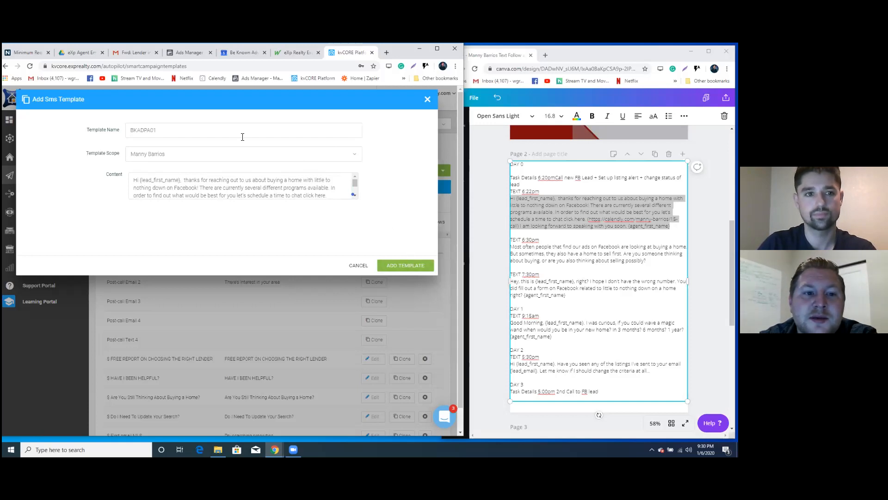
{"action": "left_click_drag", "start_coordinate": [218, 130], "coordinate": [62, 150]}
{"action": "key", "text": "ctrl+c"}
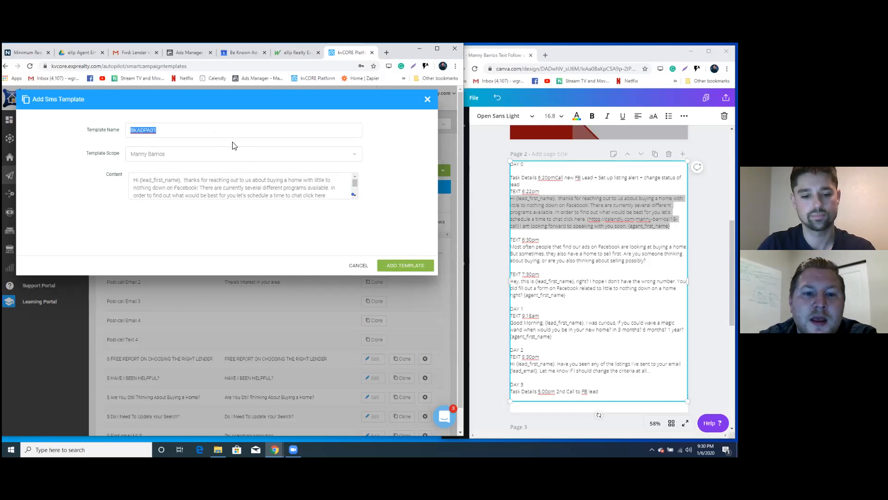
{"action": "left_click", "coordinate": [403, 265]}
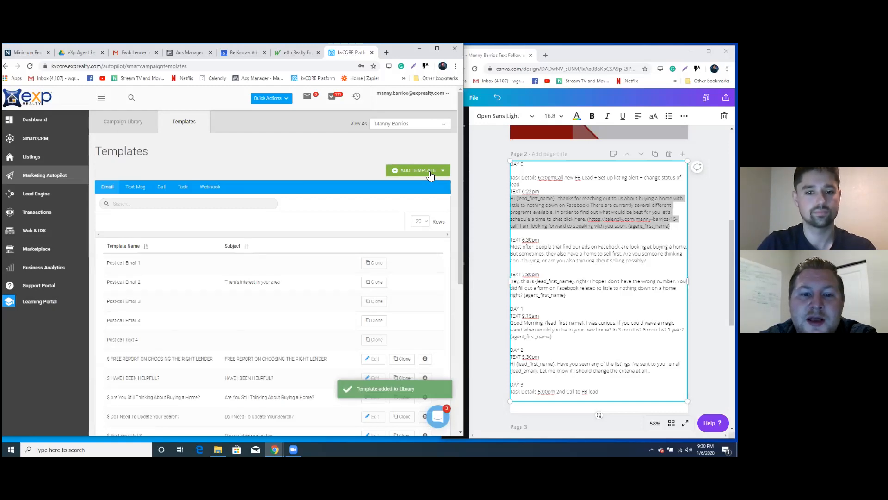
- Save SMS template BKADPA02 with the Day 0 6:30pm Facebook ads message from Canva
{"action": "left_click", "coordinate": [429, 172]}
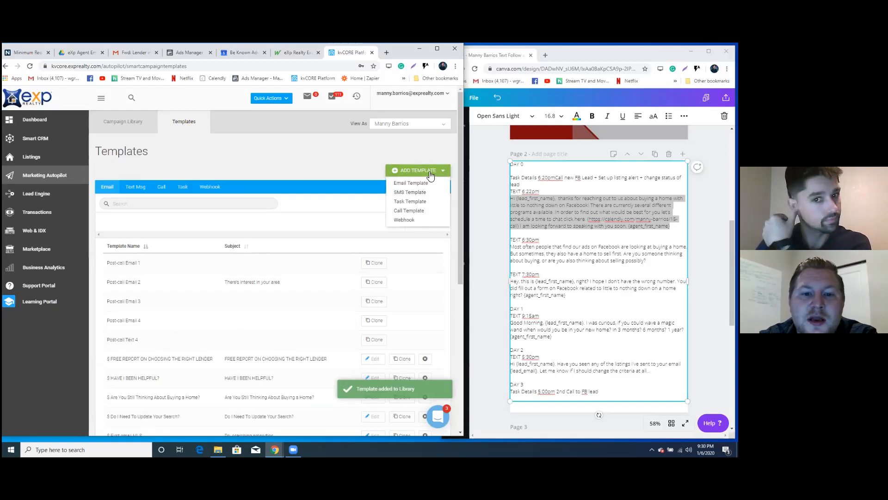
{"action": "left_click", "coordinate": [410, 192]}
{"action": "key", "text": "ctrl+v"}
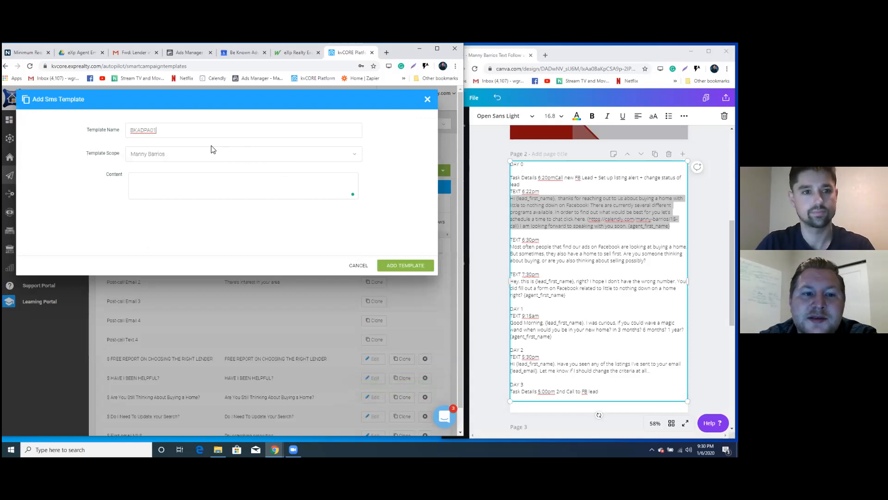
{"action": "key", "text": "BackSpace"}
{"action": "type", "text": "2"}
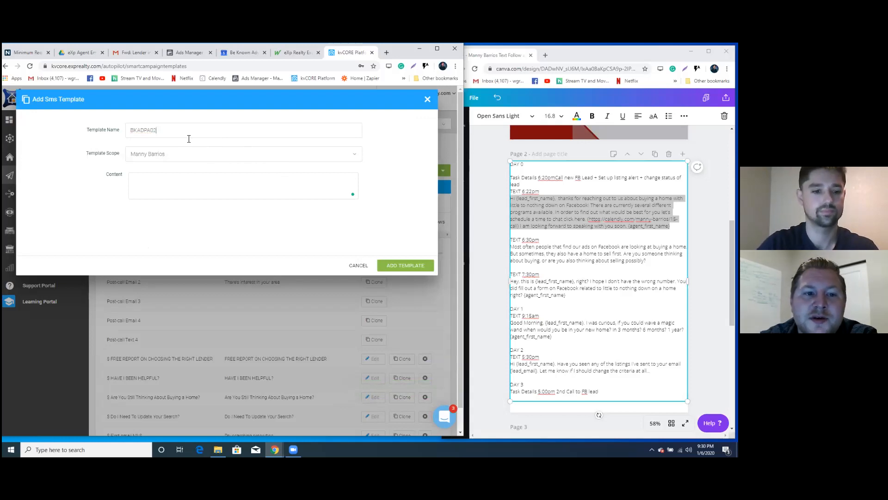
{"action": "left_click", "coordinate": [190, 180]}
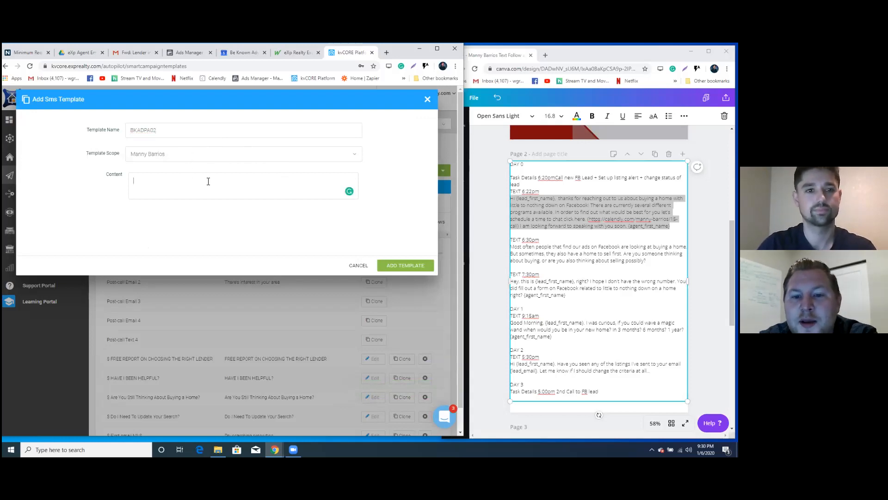
{"action": "left_click", "coordinate": [518, 248]}
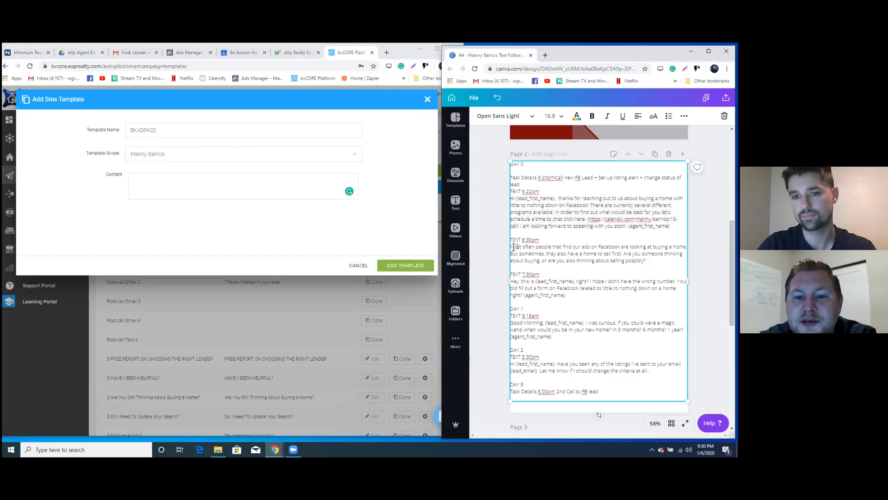
{"action": "left_click_drag", "start_coordinate": [510, 247], "coordinate": [647, 261]}
{"action": "key", "text": "ctrl+c"}
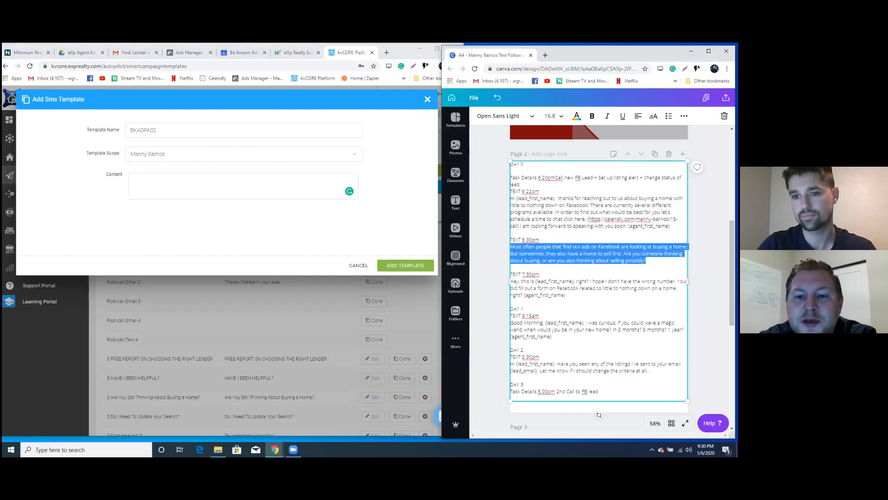
{"action": "left_click", "coordinate": [219, 181]}
{"action": "key", "text": "ctrl+v"}
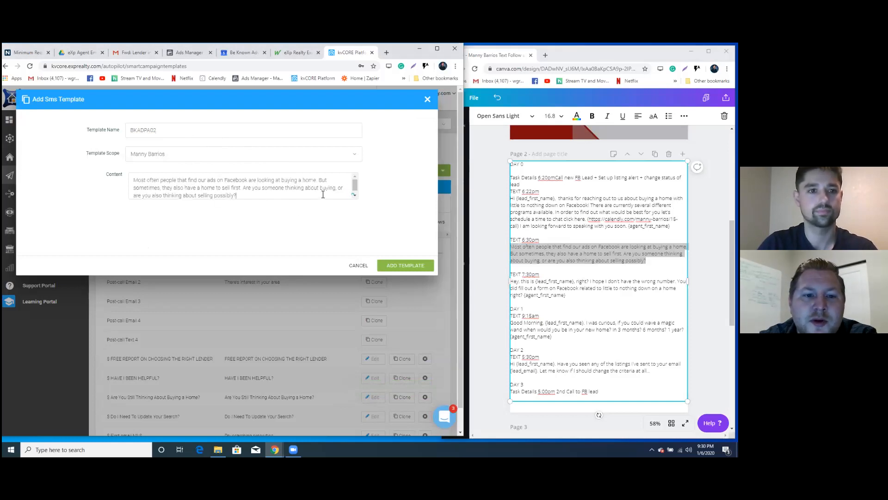
{"action": "left_click", "coordinate": [402, 266]}
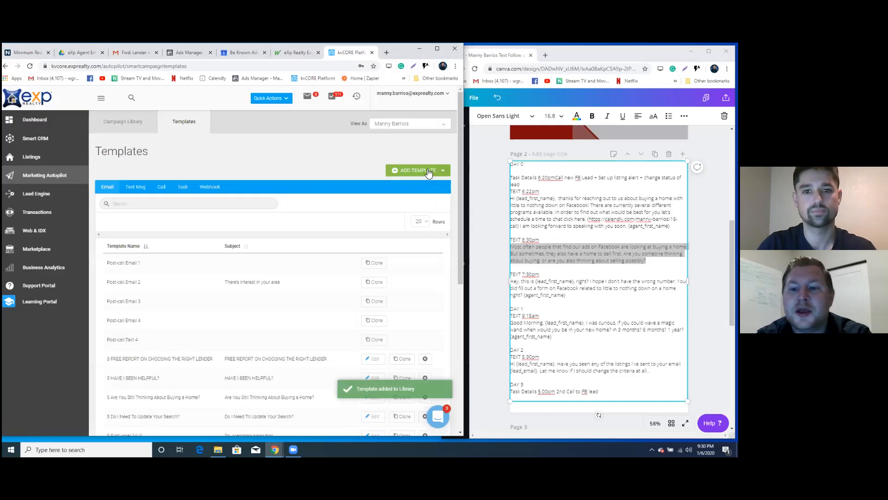
- Open another blank Add SMS Template form
{"action": "left_click", "coordinate": [420, 170]}
{"action": "left_click", "coordinate": [416, 193]}
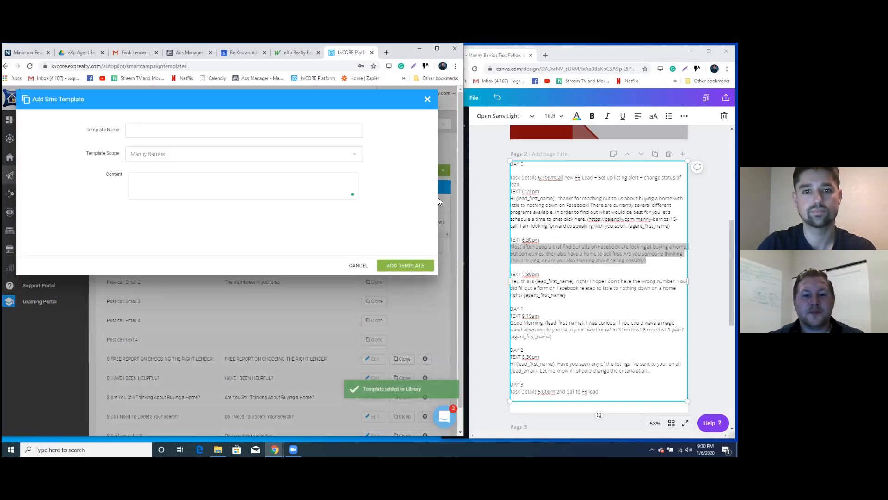
{"action": "left_click", "coordinate": [256, 135]}
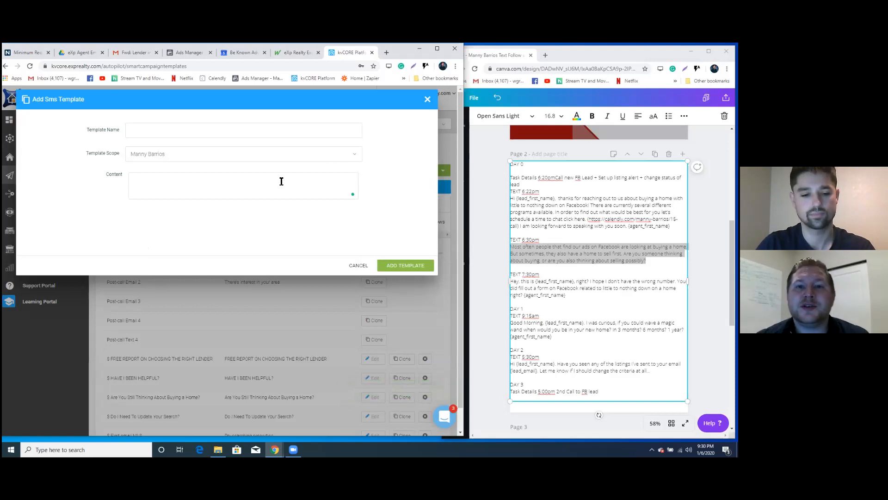
{"action": "left_click", "coordinate": [204, 133]}
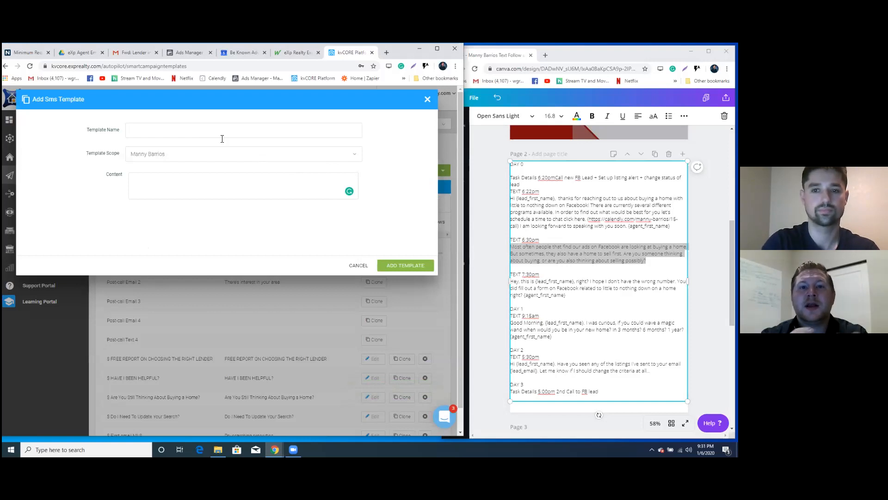
- Discard the blank form and save SMS template BKADPA03 with the Day 0 7:30pm wrong-number check-in text
{"action": "left_click", "coordinate": [427, 101]}
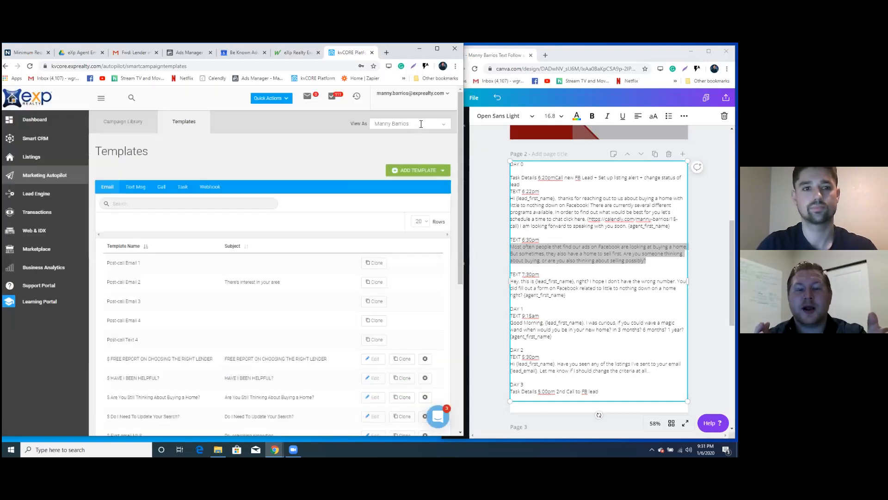
{"action": "left_click", "coordinate": [419, 171]}
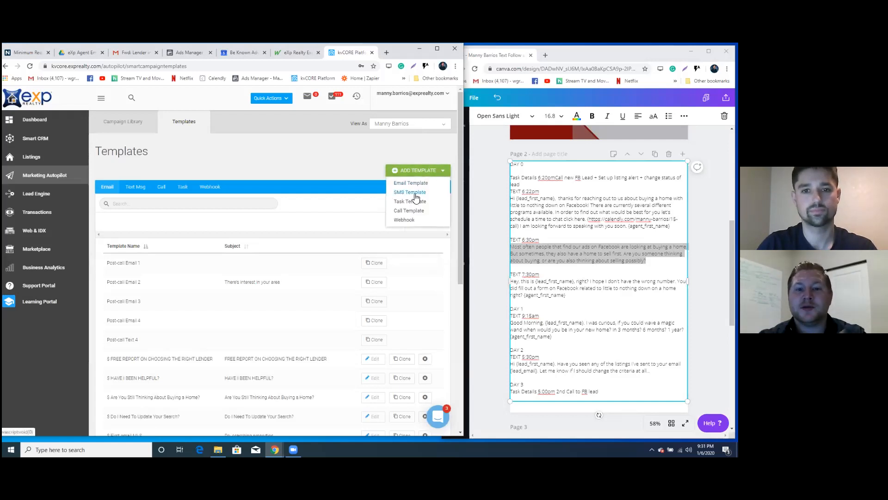
{"action": "left_click", "coordinate": [417, 193]}
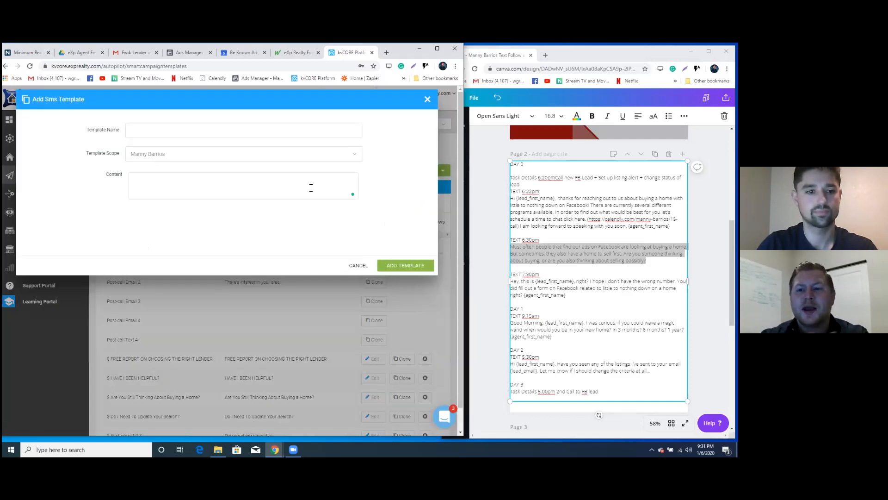
{"action": "type", "text": "BKADPA03"}
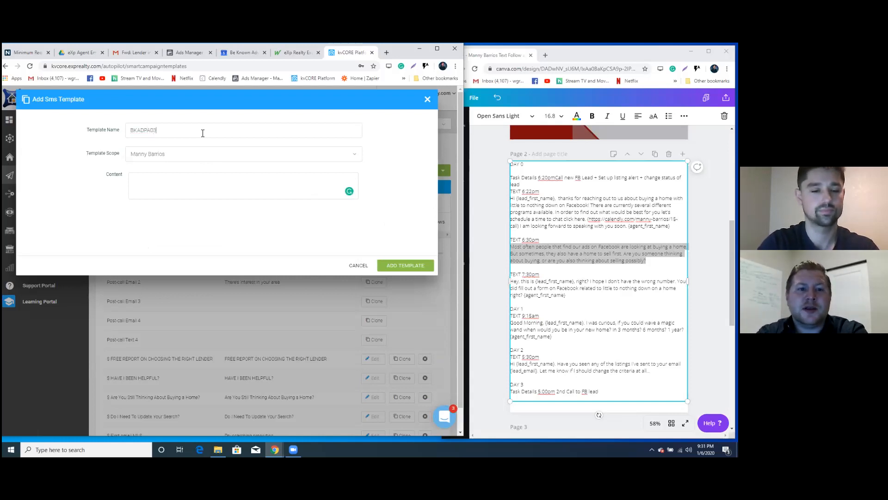
{"action": "left_click", "coordinate": [519, 285]}
{"action": "mouse_move", "coordinate": [513, 281]}
{"action": "left_mouse_down"}
{"action": "mouse_move", "coordinate": [549, 282]}
{"action": "mouse_move", "coordinate": [555, 291]}
{"action": "mouse_move", "coordinate": [509, 281]}
{"action": "left_mouse_up"}
{"action": "key", "text": "ctrl+c"}
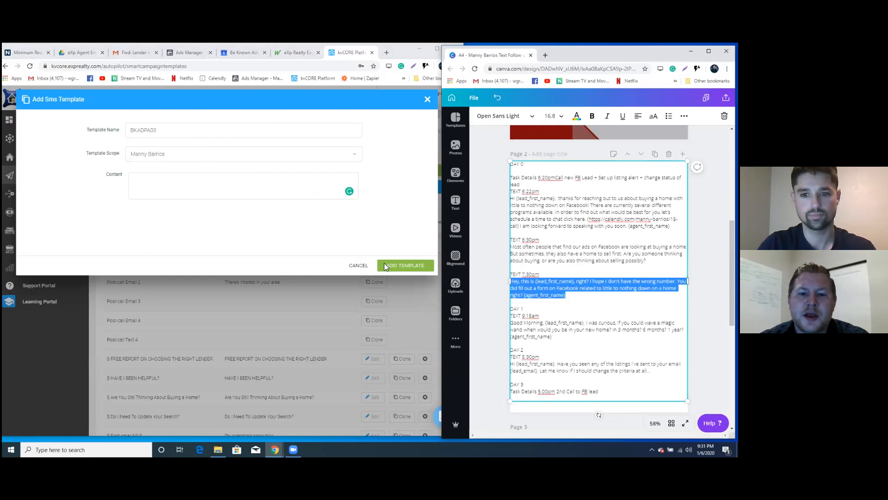
{"action": "left_click", "coordinate": [191, 188]}
{"action": "key", "text": "ctrl+v"}
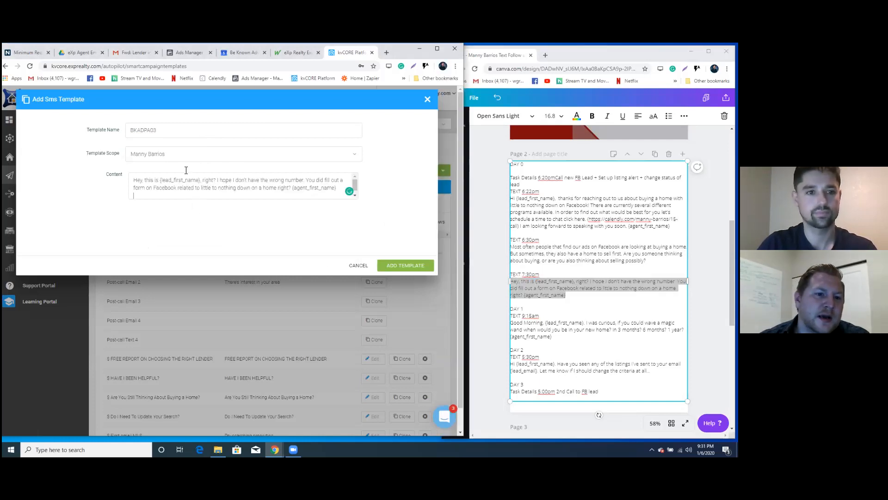
{"action": "double_click", "coordinate": [183, 130]}
{"action": "key", "text": "ctrl+c"}
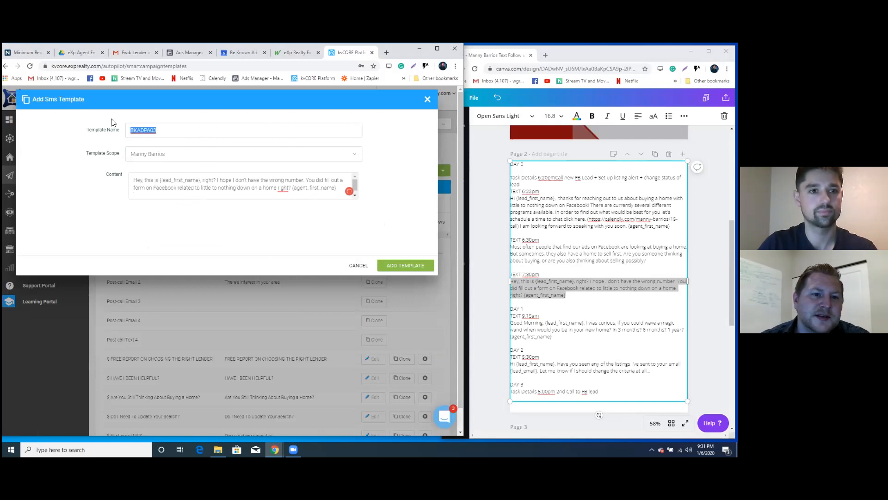
{"action": "left_click", "coordinate": [408, 266]}
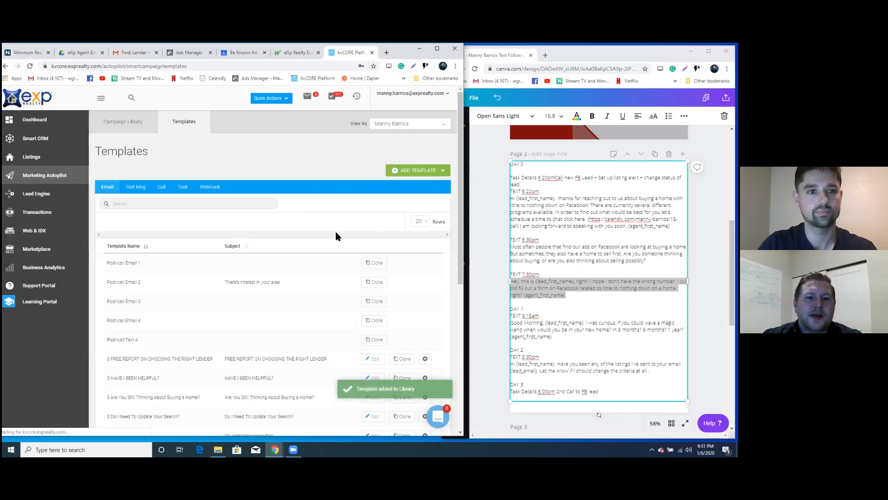
- Save SMS template BKADPA04 with the Day 1 Good Morning message
{"action": "left_click", "coordinate": [416, 170]}
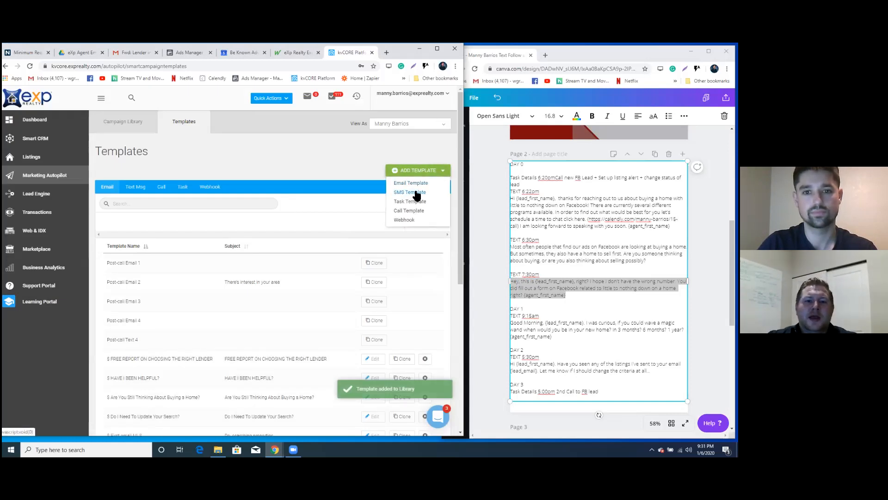
{"action": "left_click", "coordinate": [416, 193]}
{"action": "key", "text": "ctrl+v"}
{"action": "key", "text": "BackSpace"}
{"action": "type", "text": "4"}
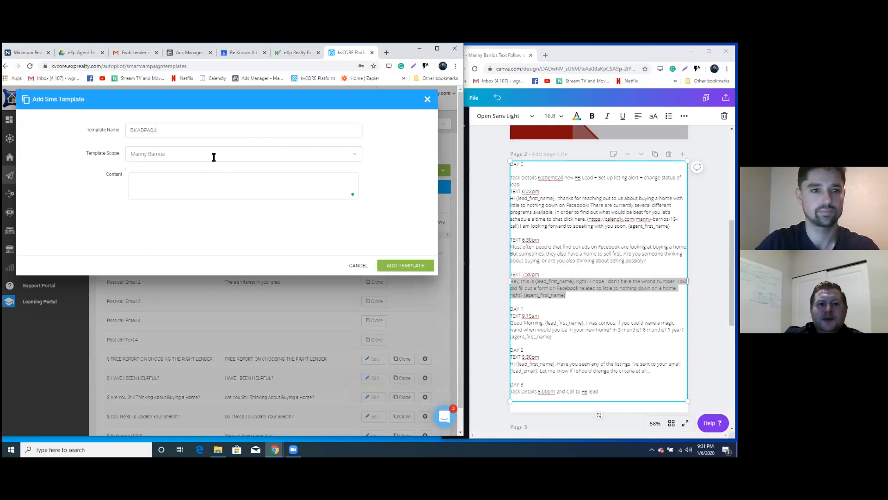
{"action": "left_click_drag", "start_coordinate": [571, 341], "coordinate": [512, 327]}
{"action": "key", "text": "ctrl+c"}
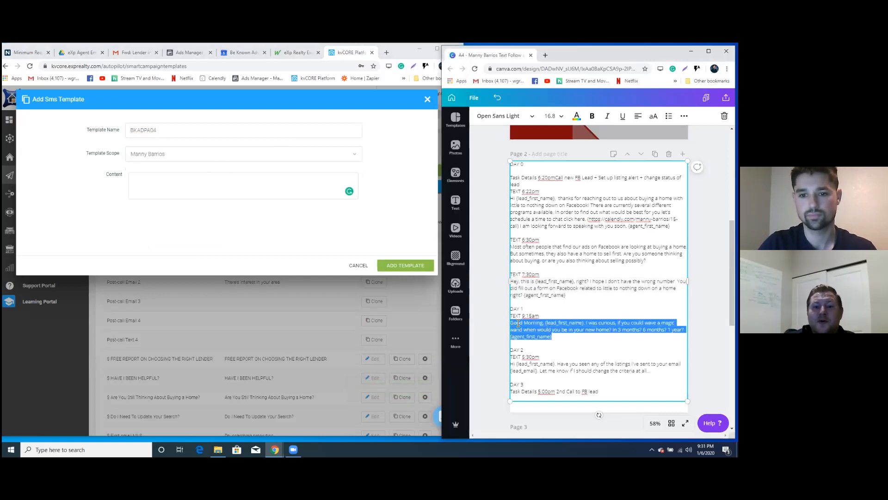
{"action": "left_click", "coordinate": [248, 190]}
{"action": "key", "text": "ctrl+v"}
{"action": "double_click", "coordinate": [175, 134]}
{"action": "key", "text": "ctrl+c"}
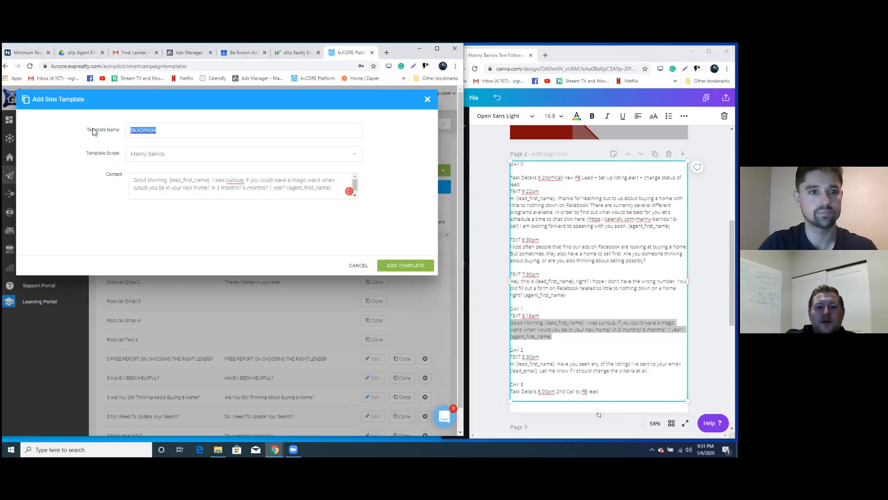
{"action": "left_click", "coordinate": [406, 266]}
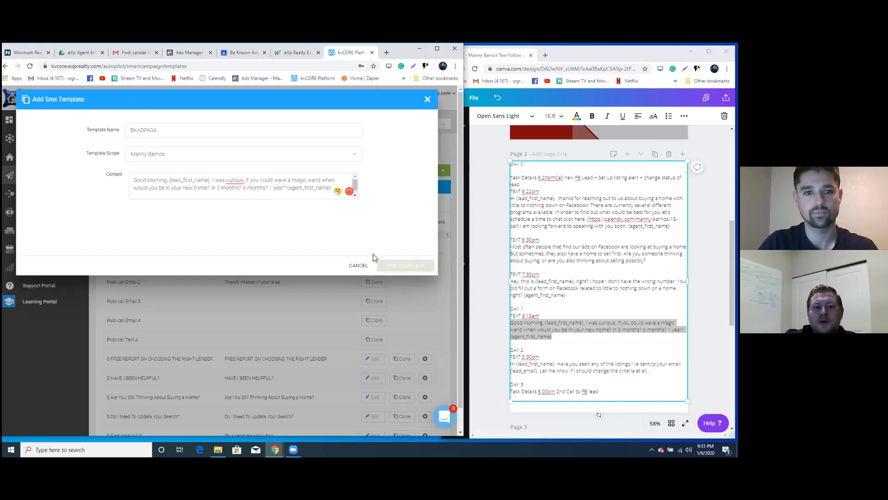
- Save SMS template BKADPA05 with the Day 2 5:30pm emailed-listings follow-up message
{"action": "left_click", "coordinate": [430, 172]}
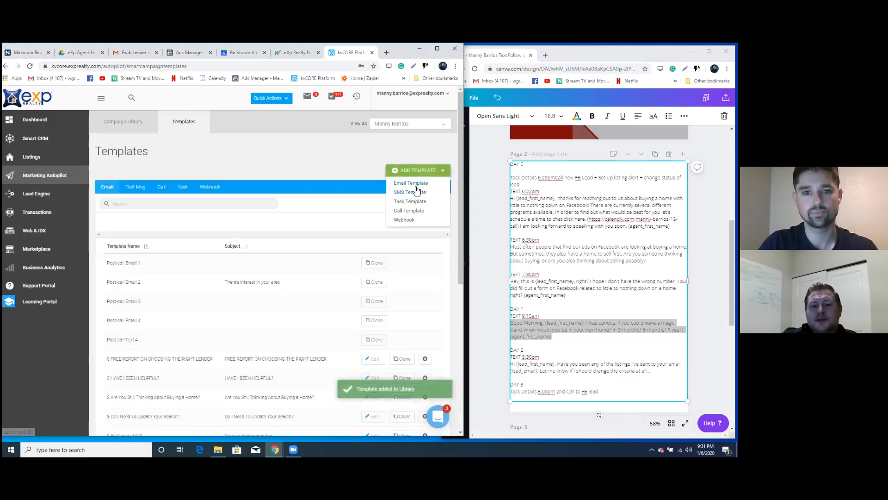
{"action": "left_click", "coordinate": [414, 192]}
{"action": "key", "text": "ctrl+v"}
{"action": "key", "text": "BackSpace"}
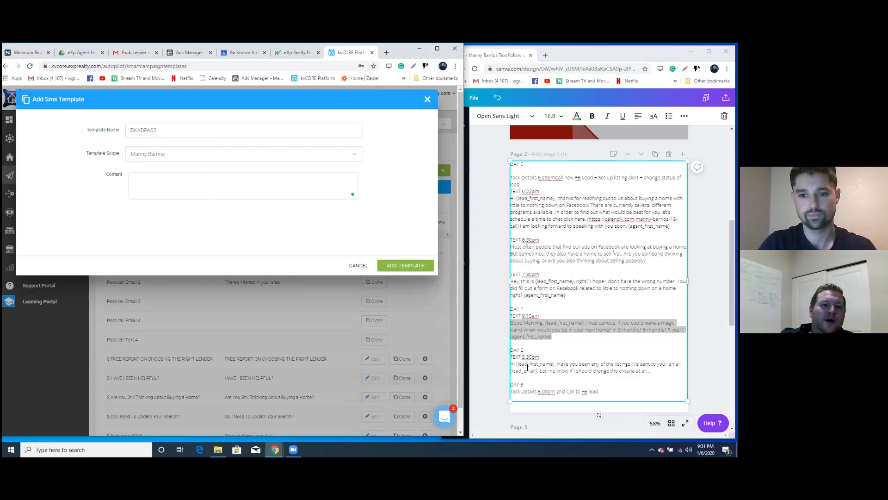
{"action": "left_click_drag", "start_coordinate": [650, 371], "coordinate": [513, 366]}
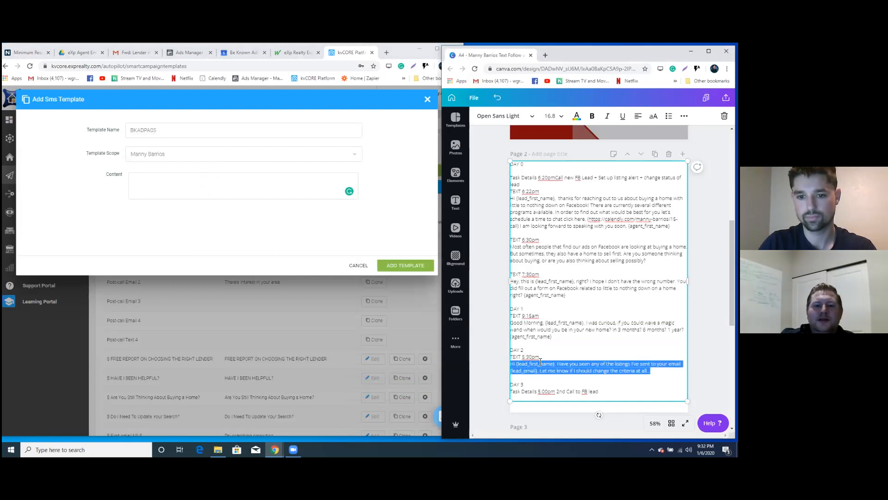
{"action": "left_click", "coordinate": [218, 182]}
{"action": "type", "text": "Hi {lead_first_name}. Have you seen any of the listings I've sent to your email {lead_email}. Let me know if I should change the criteria at all..."}
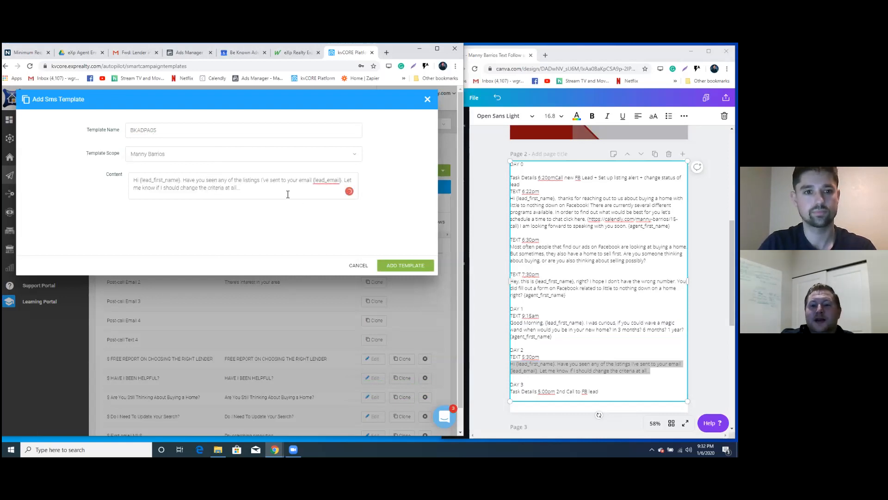
{"action": "left_click", "coordinate": [202, 126]}
{"action": "left_click_drag", "start_coordinate": [184, 126], "coordinate": [131, 128]}
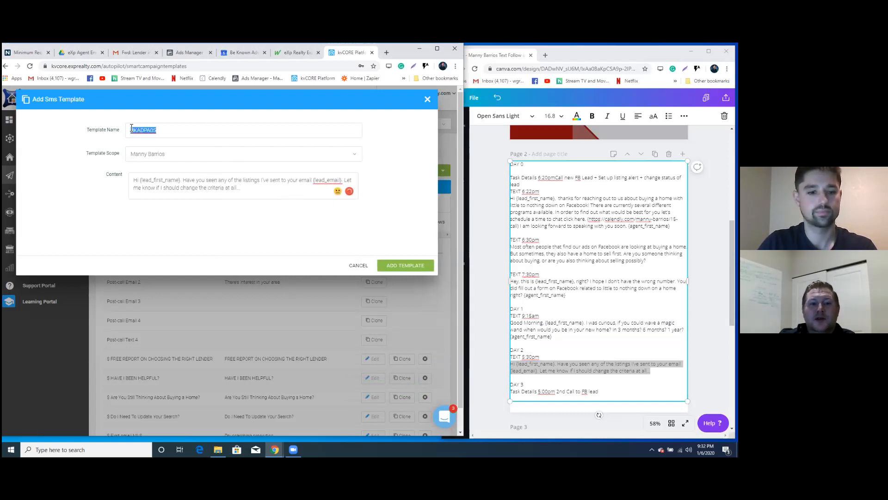
{"action": "left_click", "coordinate": [405, 265]}
{"action": "left_click", "coordinate": [418, 170]}
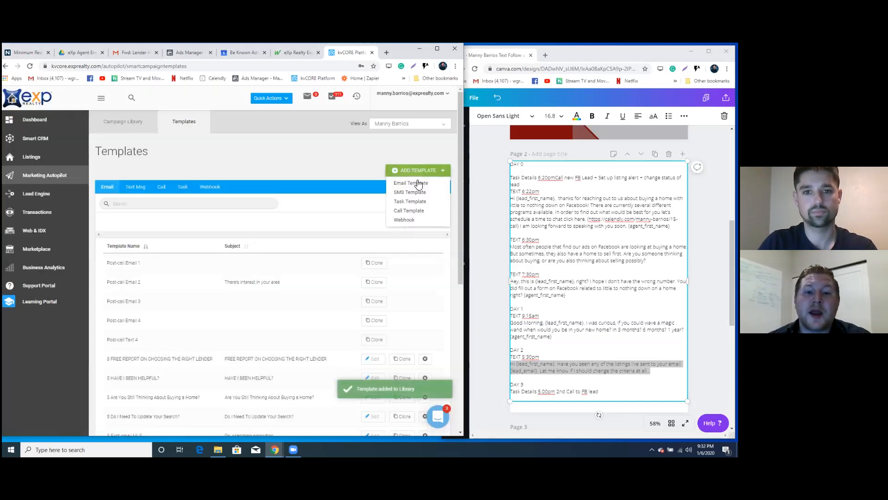
- Save SMS template BKADPA06 with the Day 4 9:00am text message
{"action": "left_click", "coordinate": [412, 193]}
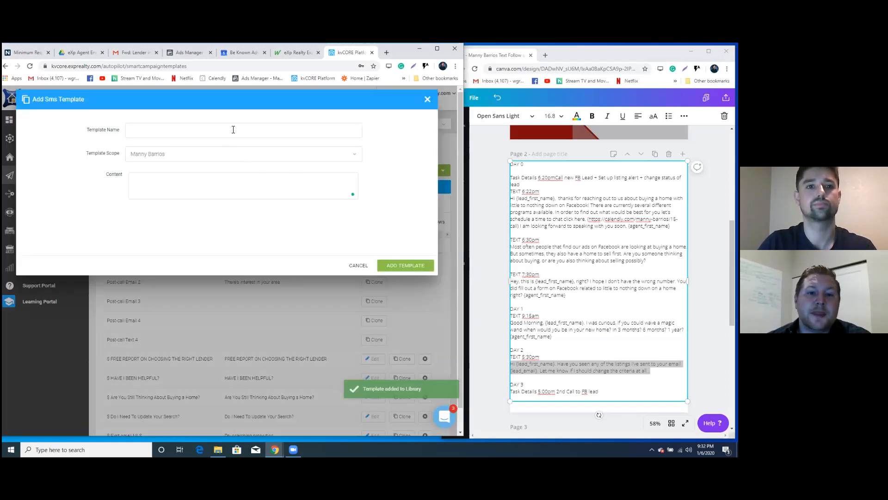
{"action": "type", "text": "BKADPA05"}
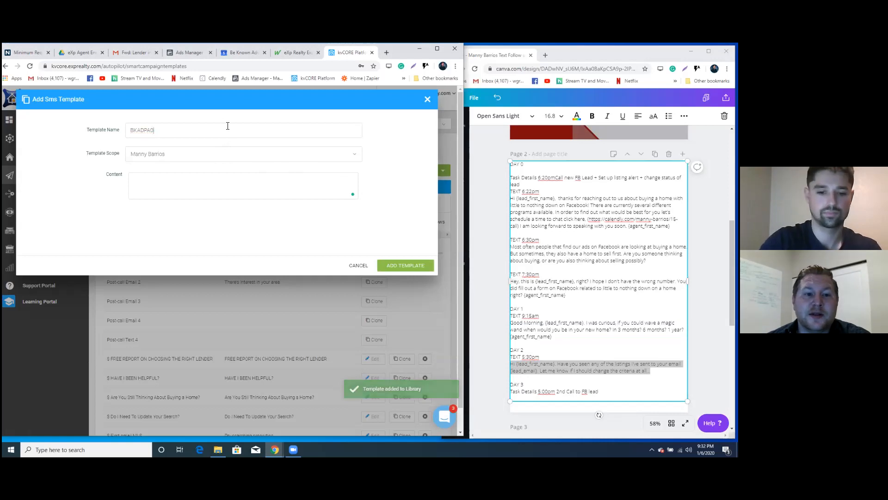
{"action": "key", "text": "BackSpace"}
{"action": "type", "text": "6"}
{"action": "scroll", "coordinate": [555, 296], "scroll_direction": "down", "scroll_amount": 5}
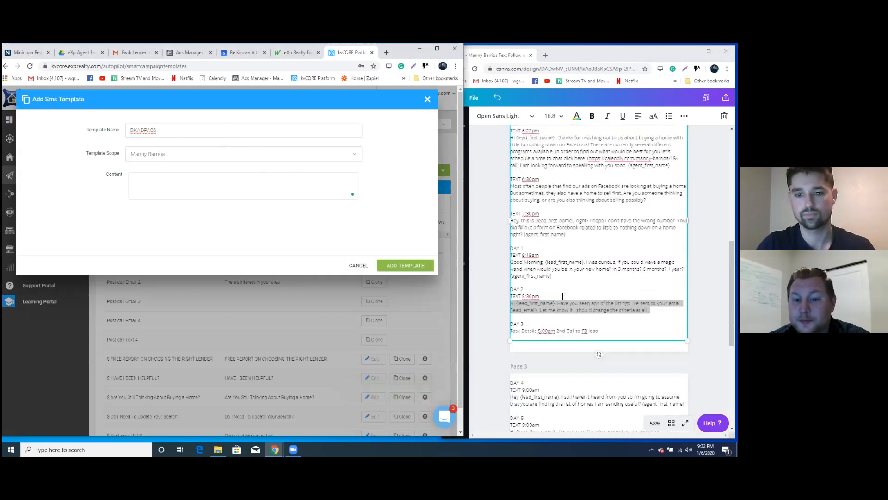
{"action": "left_click", "coordinate": [548, 280]}
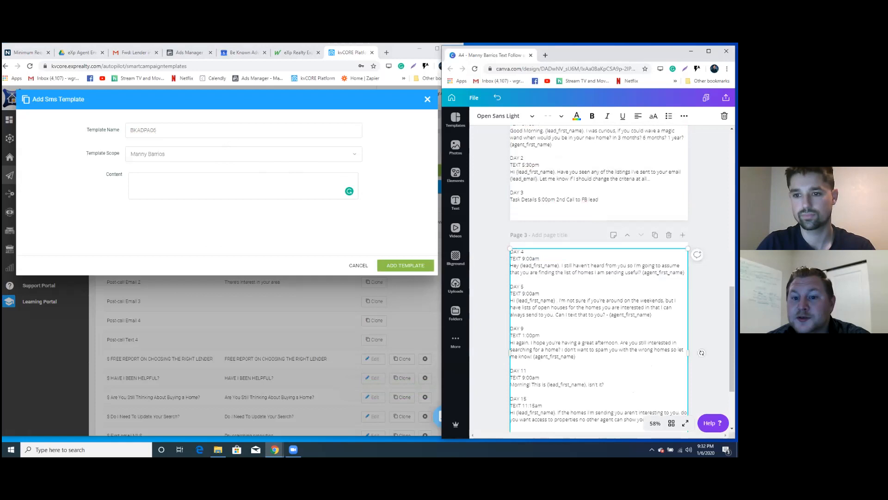
{"action": "left_click_drag", "start_coordinate": [685, 272], "coordinate": [511, 267]}
{"action": "left_click_drag", "start_coordinate": [684, 273], "coordinate": [512, 267]}
{"action": "key", "text": "ctrl+c"}
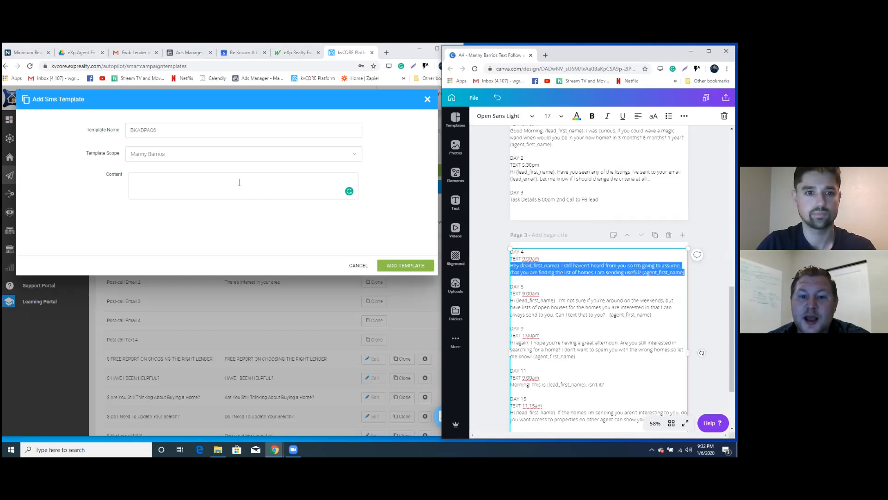
{"action": "left_click", "coordinate": [243, 187]}
{"action": "key", "text": "ctrl+v"}
{"action": "left_click_drag", "start_coordinate": [178, 130], "coordinate": [88, 133]}
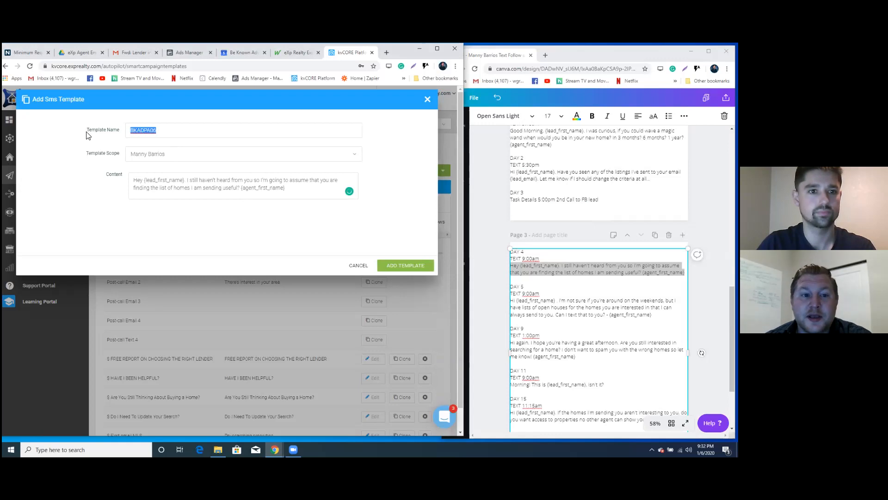
{"action": "left_click", "coordinate": [410, 267]}
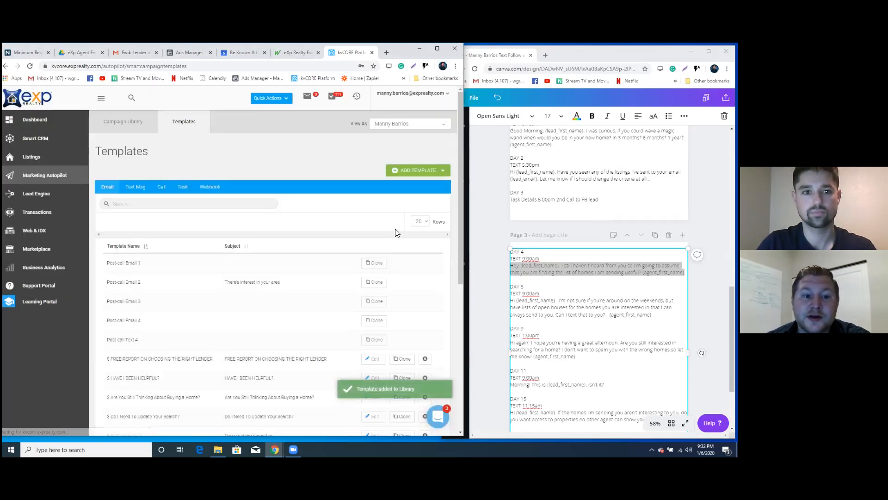
- Save SMS template BKADPA07 with the Day 5 open-houses text offer
{"action": "left_click", "coordinate": [418, 170]}
{"action": "left_click", "coordinate": [418, 195]}
{"action": "left_click", "coordinate": [222, 133]}
{"action": "key", "text": "ctrl+v"}
{"action": "left_click", "coordinate": [221, 187]}
{"action": "key", "text": "BackSpace"}
{"action": "type", "text": "7"}
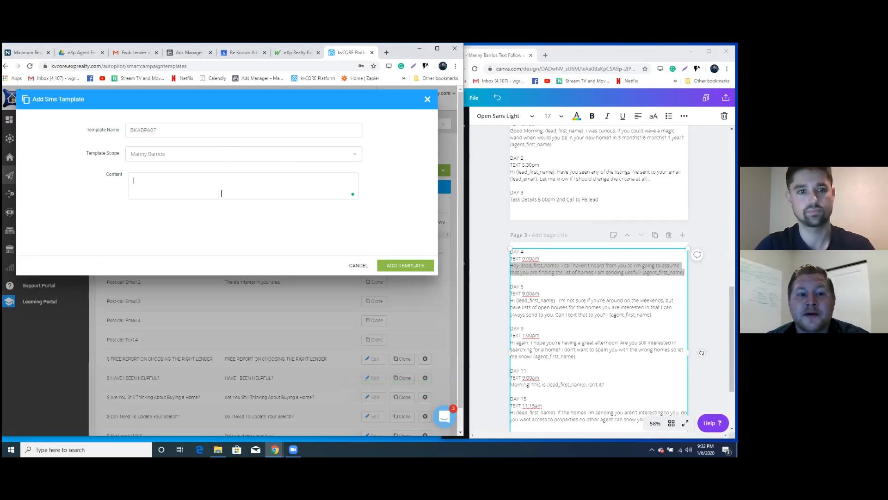
{"action": "left_click", "coordinate": [530, 308]}
{"action": "left_click_drag", "start_coordinate": [511, 301], "coordinate": [652, 315]}
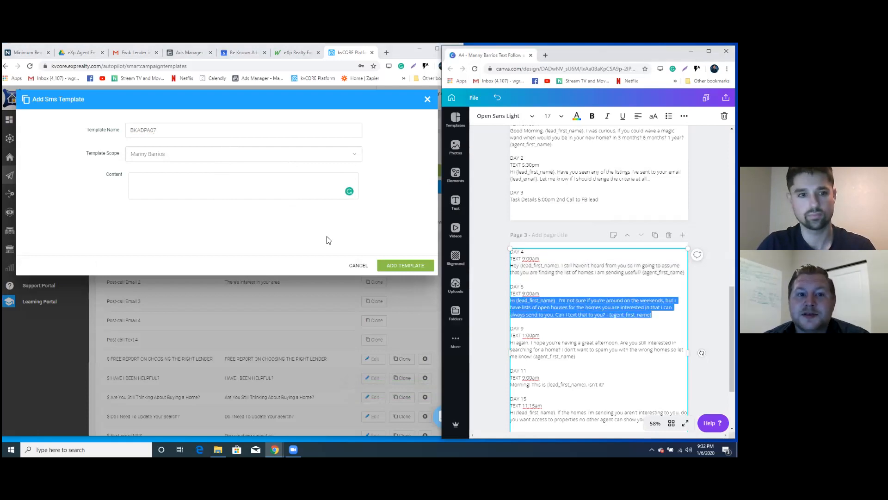
{"action": "left_click", "coordinate": [237, 180]}
{"action": "key", "text": "ctrl+v"}
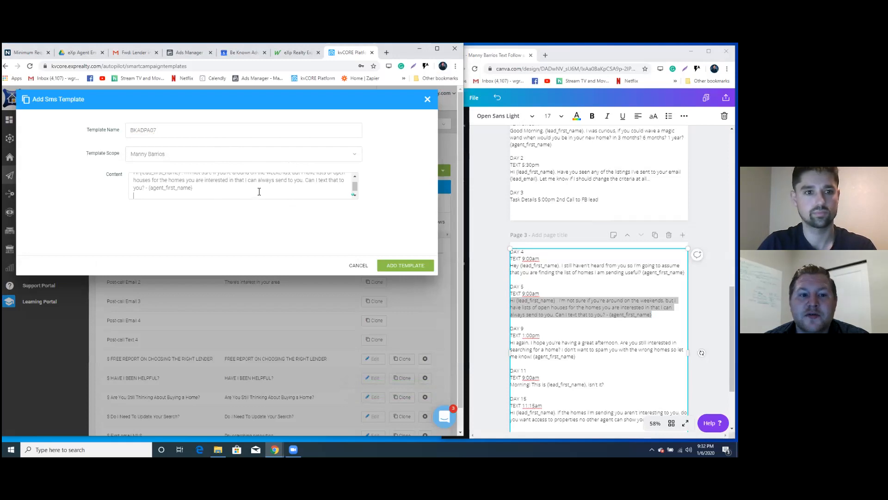
{"action": "left_click_drag", "start_coordinate": [203, 137], "coordinate": [79, 134]}
{"action": "left_click", "coordinate": [405, 265]}
{"action": "left_click", "coordinate": [439, 179]}
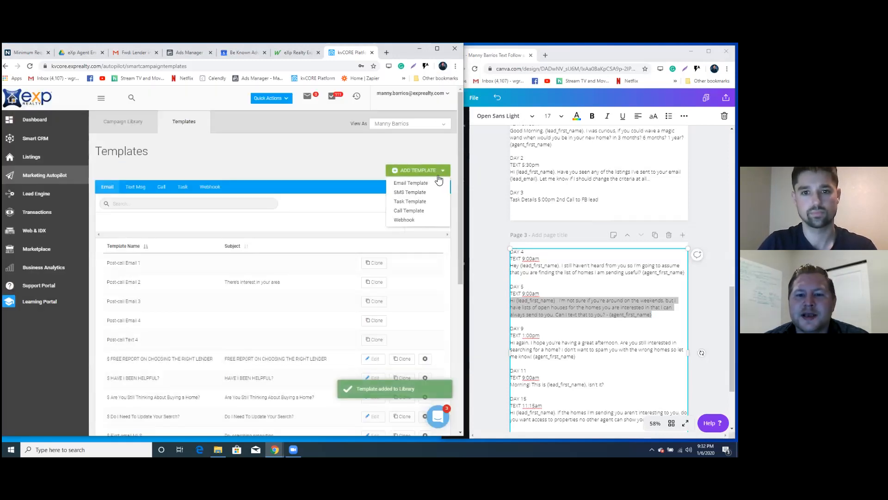
- Save SMS template BKADPA08 with the Day 9 text message
{"action": "left_click", "coordinate": [416, 192]}
{"action": "left_click", "coordinate": [220, 132]}
{"action": "key", "text": "ctrl+v"}
{"action": "type", "text": "8"}
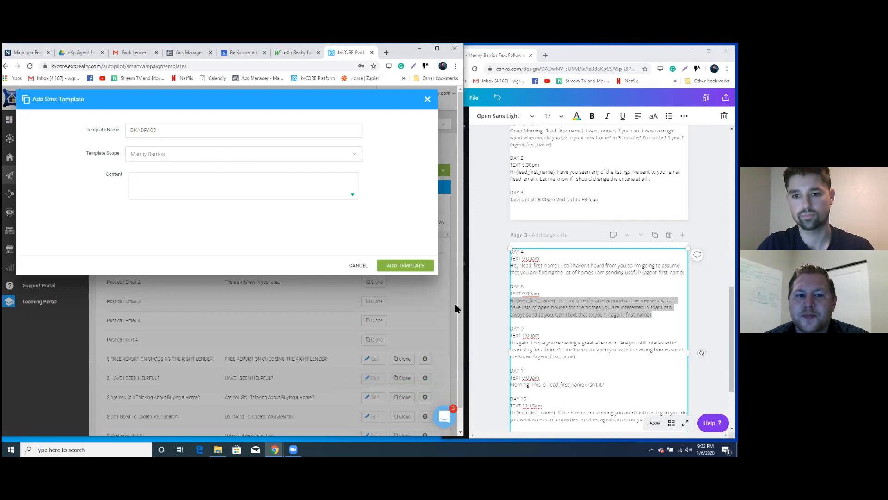
{"action": "left_click", "coordinate": [525, 343]}
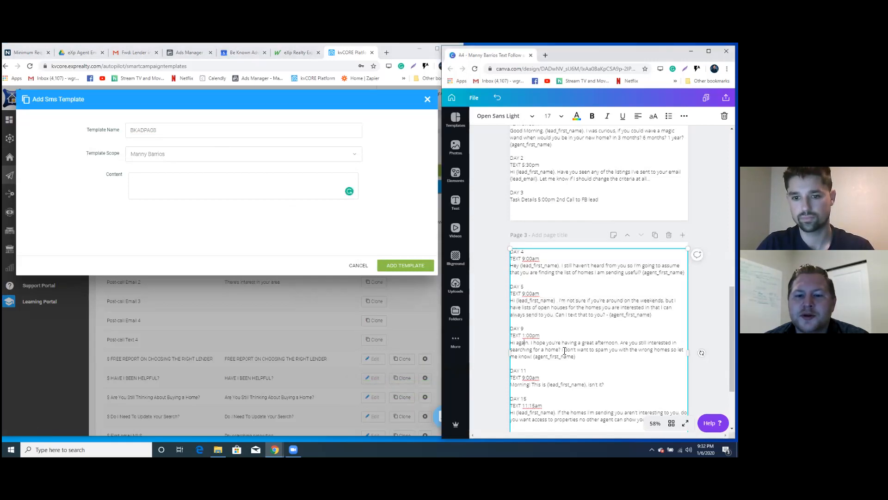
{"action": "left_click_drag", "start_coordinate": [592, 358], "coordinate": [512, 342]}
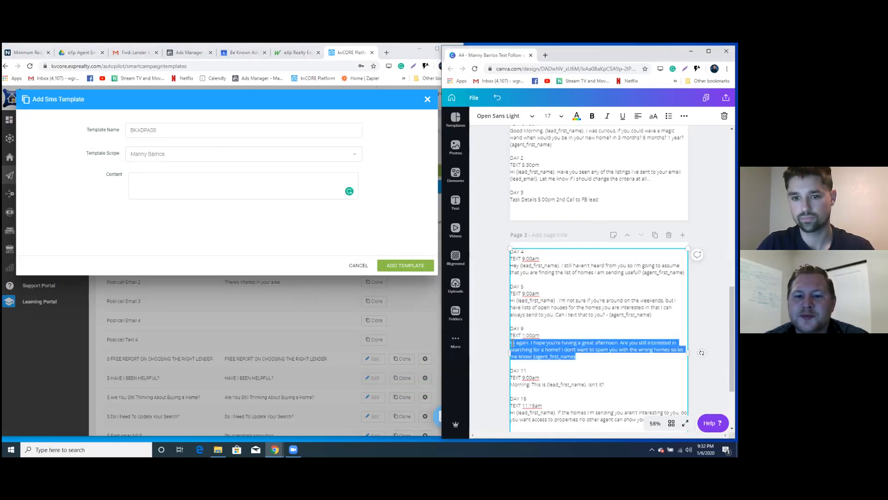
{"action": "left_click", "coordinate": [208, 175]}
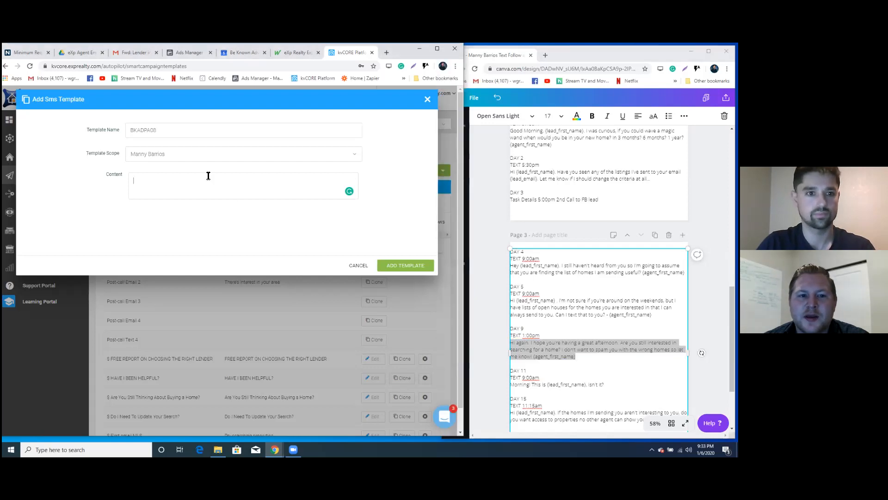
{"action": "key", "text": "ctrl+v"}
{"action": "left_click_drag", "start_coordinate": [228, 131], "coordinate": [106, 132]}
{"action": "left_click", "coordinate": [406, 265]}
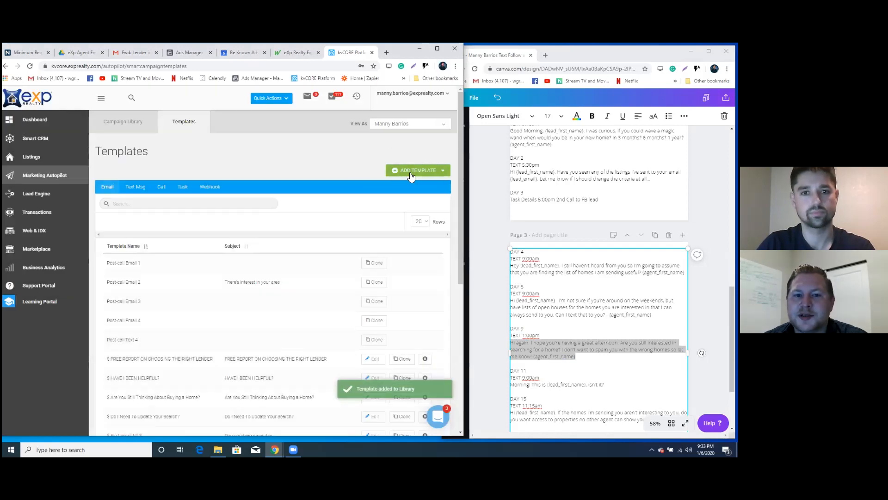
- Save SMS template BKADPA09 with the Day 11 9:00am "Morning! This is {lead_first_name}" text
{"action": "left_click", "coordinate": [410, 170]}
{"action": "left_click", "coordinate": [410, 193]}
{"action": "left_click", "coordinate": [234, 134]}
{"action": "key", "text": "ctrl+v"}
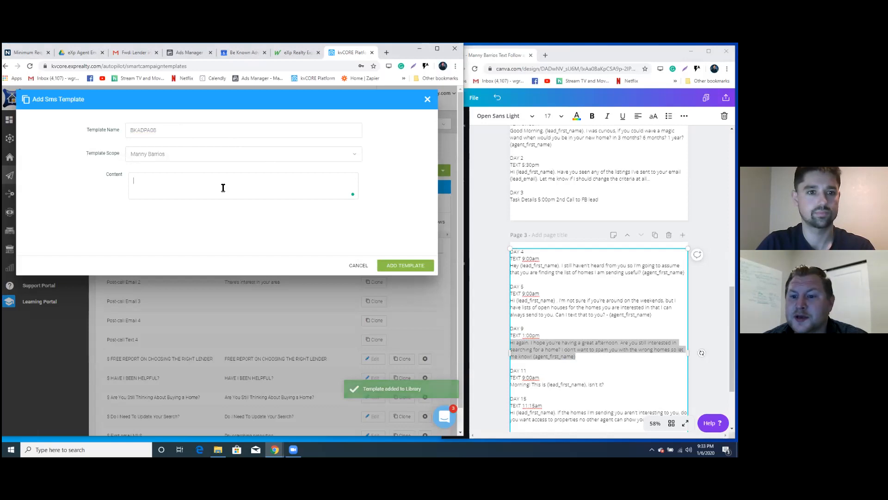
{"action": "key", "text": "BackSpace"}
{"action": "left_click", "coordinate": [264, 181]}
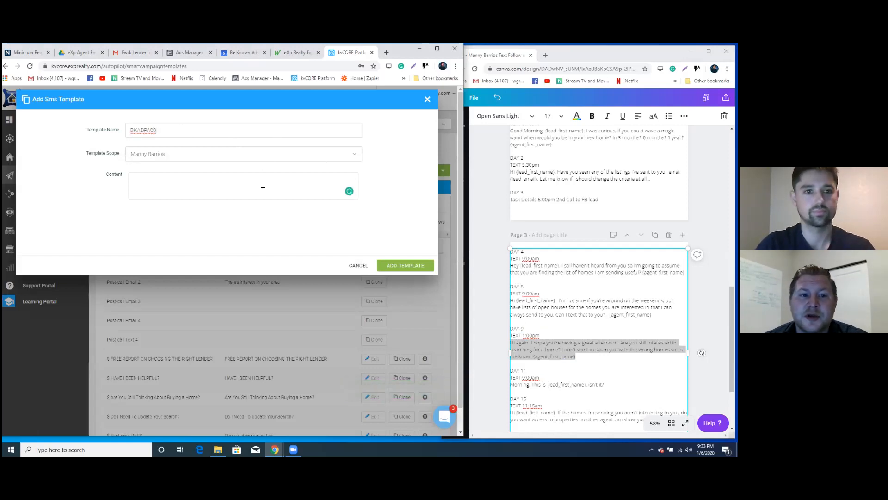
{"action": "scroll", "coordinate": [552, 339], "scroll_direction": "down", "scroll_amount": 3}
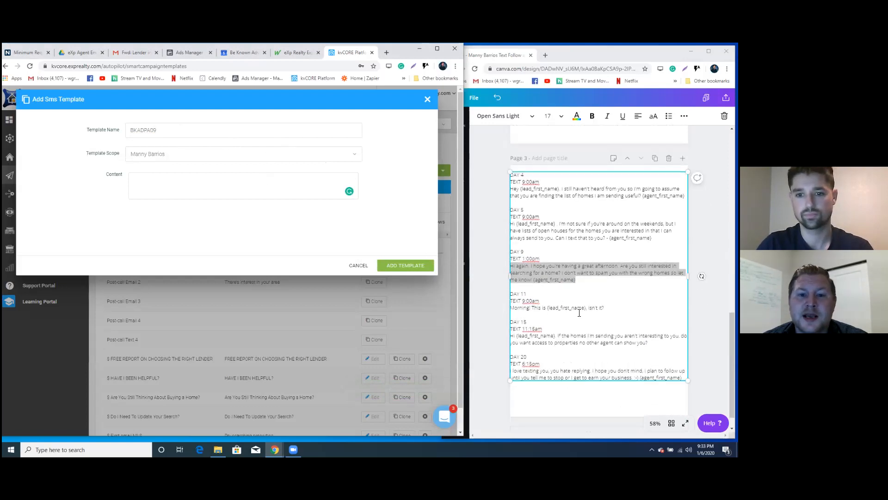
{"action": "left_click", "coordinate": [603, 308]}
{"action": "left_click_drag", "start_coordinate": [552, 313], "coordinate": [512, 311]}
{"action": "key", "text": "ctrl+c"}
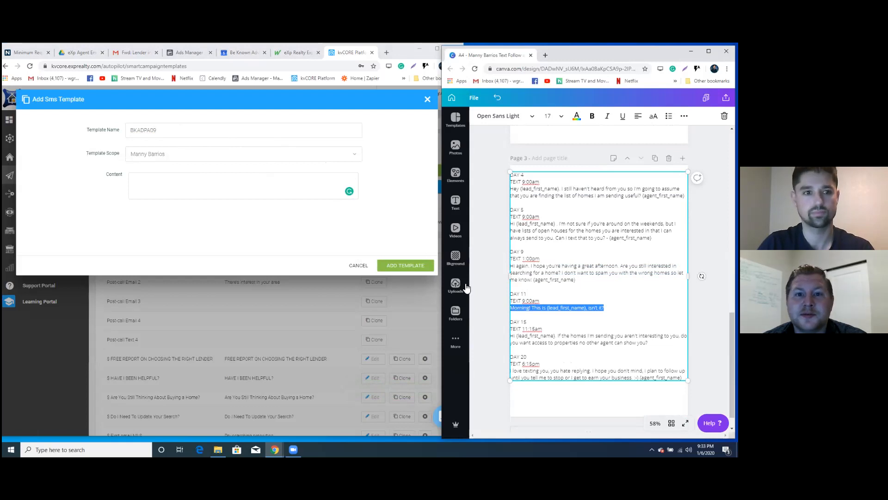
{"action": "left_click", "coordinate": [262, 180]}
{"action": "key", "text": "ctrl+v"}
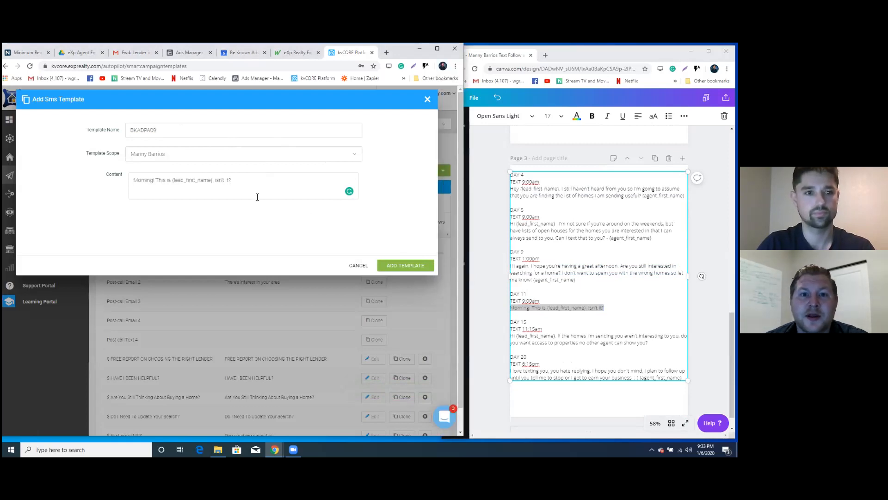
{"action": "left_click_drag", "start_coordinate": [215, 130], "coordinate": [93, 131]}
{"action": "key", "text": "ctrl+c"}
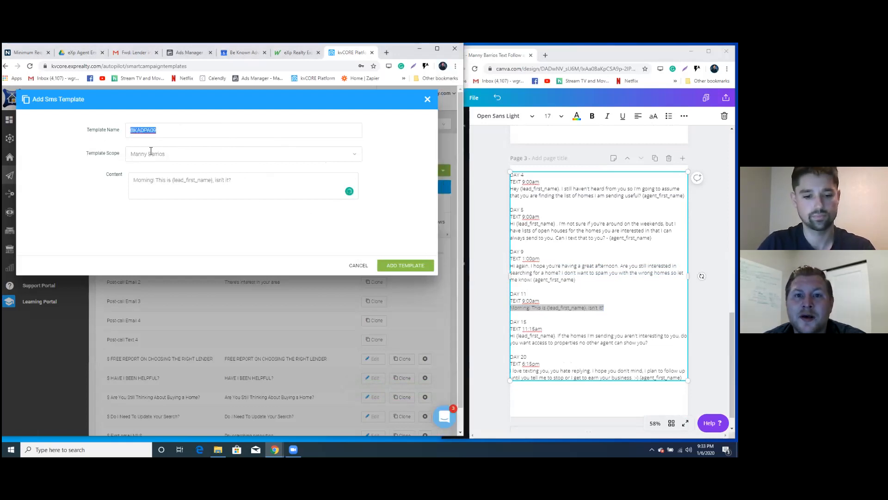
{"action": "left_click", "coordinate": [403, 265]}
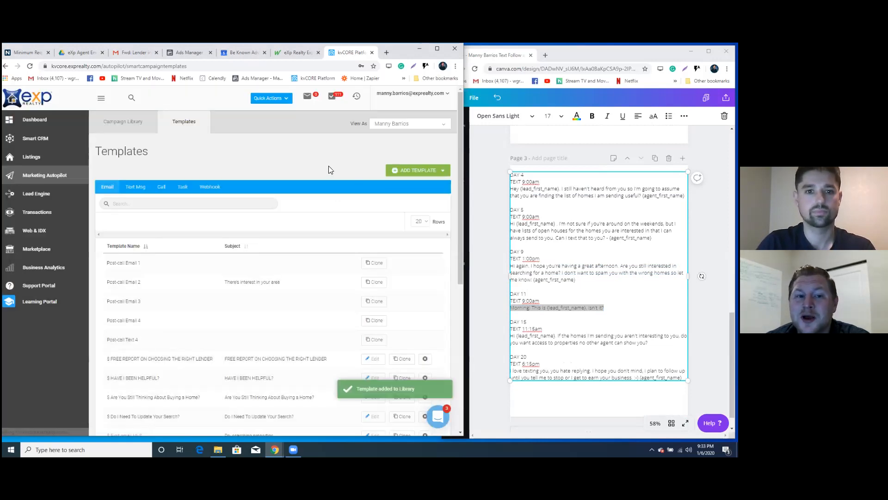
- Save SMS template BKADPA10 with the Day 15 11:15am offer of properties no other agent can show
{"action": "left_click", "coordinate": [422, 171]}
{"action": "left_click", "coordinate": [413, 194]}
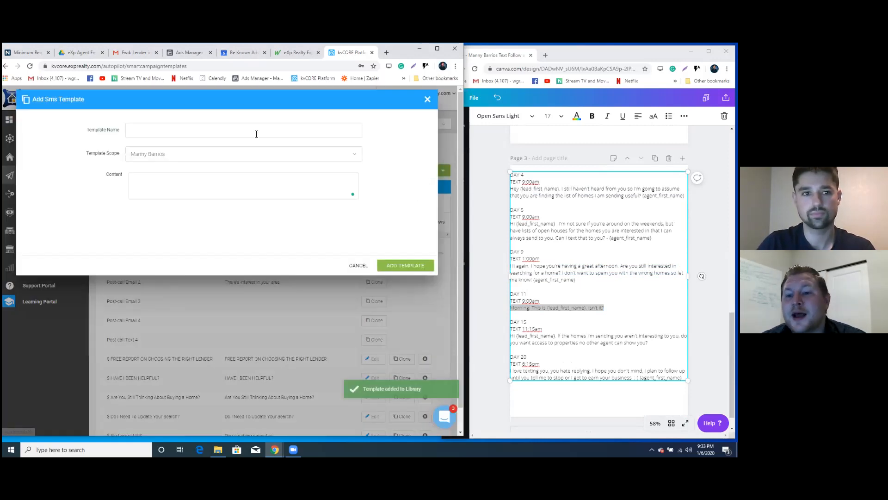
{"action": "key", "text": "ctrl+v"}
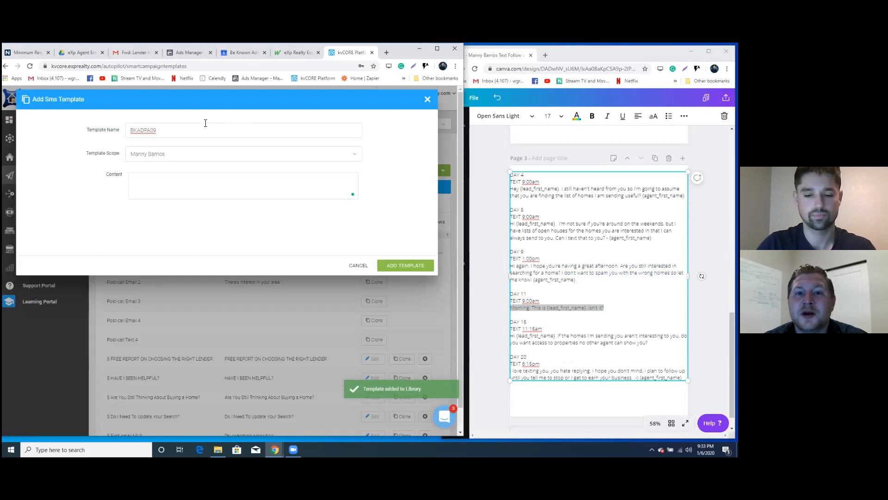
{"action": "key", "text": "BackSpace"}
{"action": "key", "text": "BackSpace"}
{"action": "type", "text": "10"}
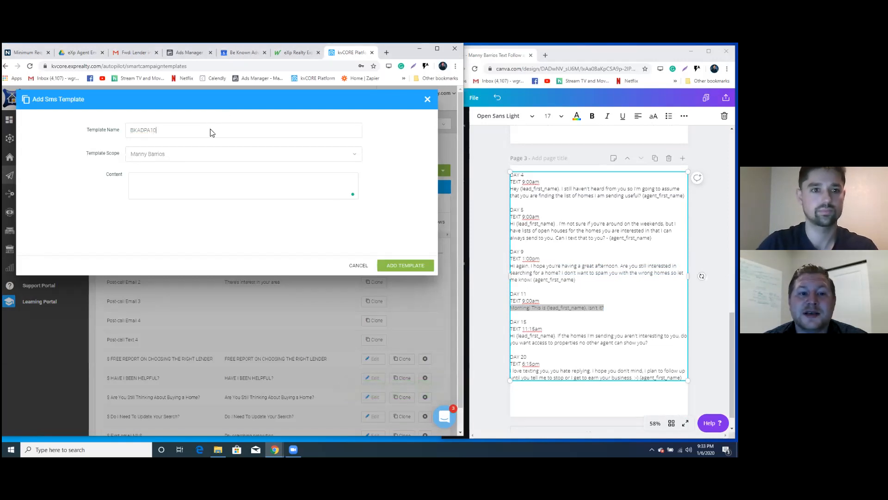
{"action": "left_click", "coordinate": [201, 193]}
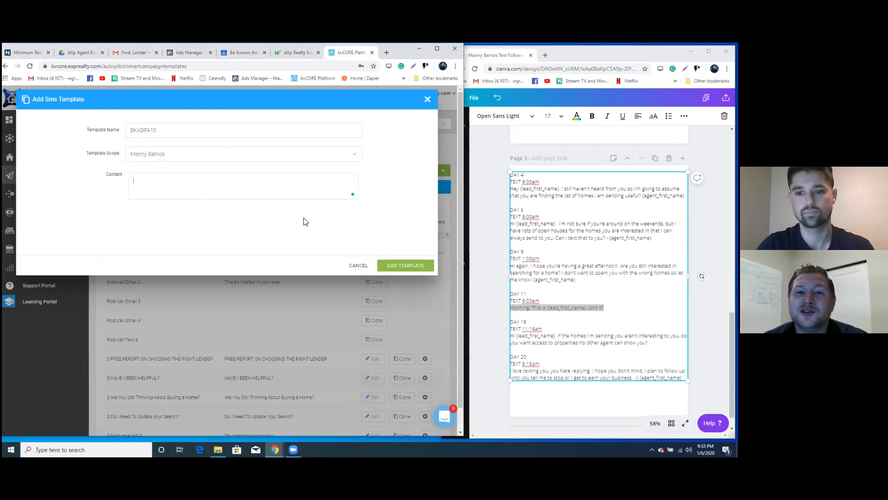
{"action": "left_click", "coordinate": [539, 341]}
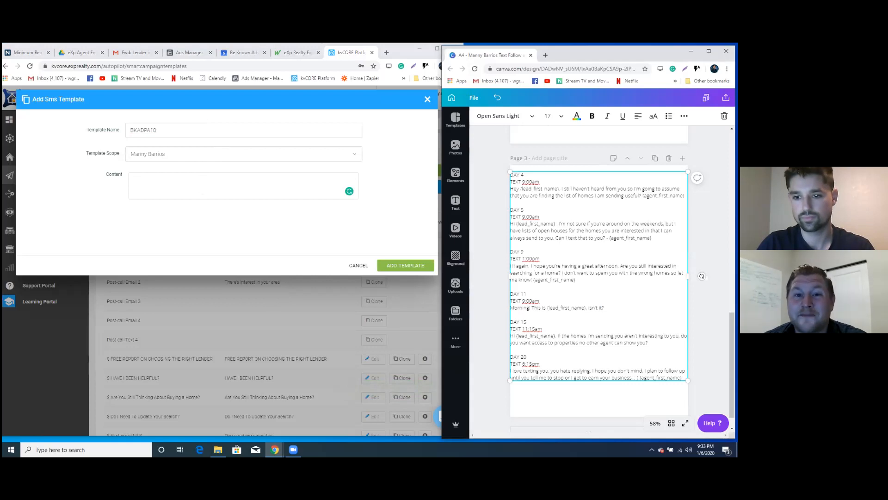
{"action": "left_click_drag", "start_coordinate": [648, 343], "coordinate": [513, 335]}
{"action": "key", "text": "ctrl+c"}
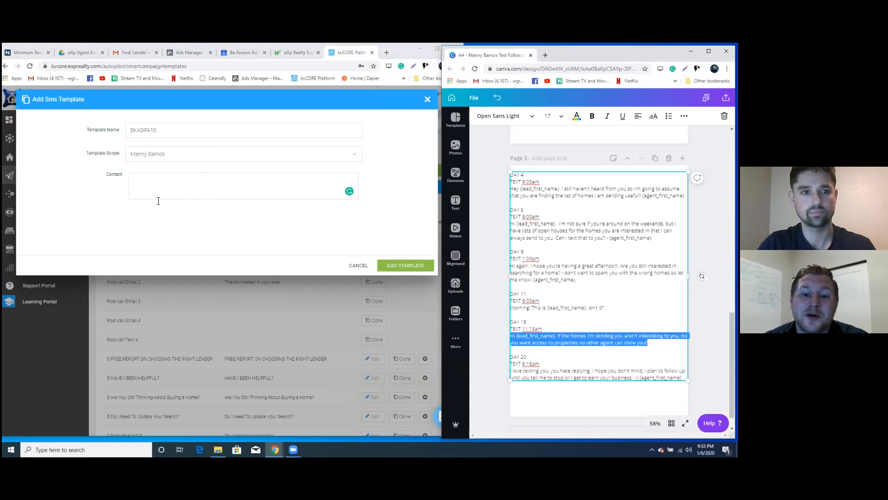
{"action": "left_click", "coordinate": [169, 185]}
{"action": "key", "text": "ctrl+v"}
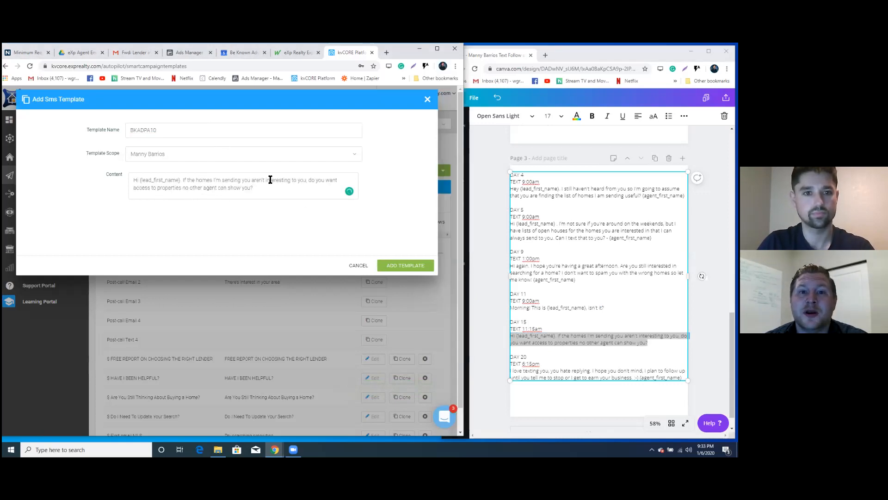
{"action": "double_click", "coordinate": [198, 129]}
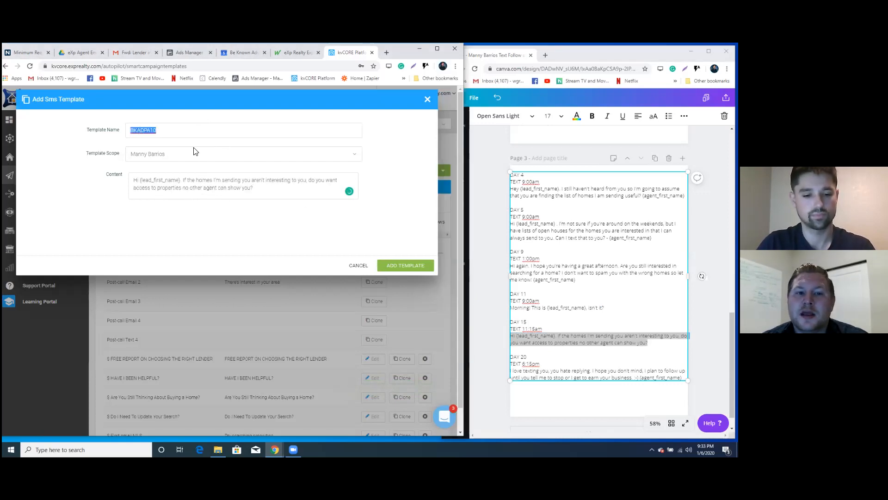
{"action": "left_click", "coordinate": [405, 264]}
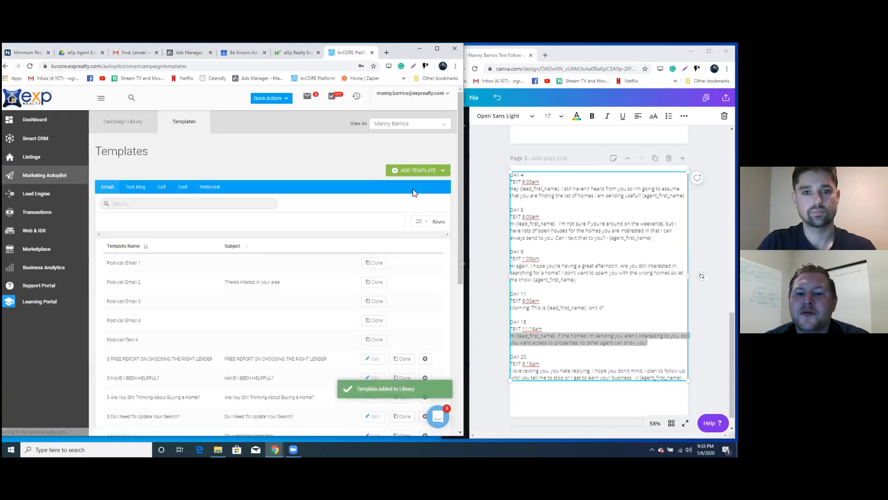
- Start a new SMS template and name it BKADPA11
{"action": "left_click", "coordinate": [426, 172]}
{"action": "left_click", "coordinate": [416, 194]}
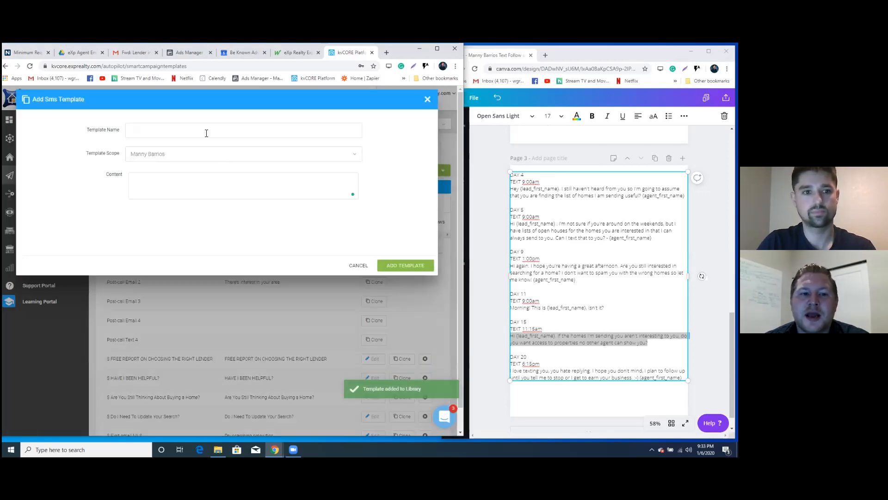
{"action": "key", "text": "ctrl+v"}
{"action": "key", "text": "BackSpace"}
{"action": "type", "text": "1"}
{"action": "left_click", "coordinate": [257, 184]}
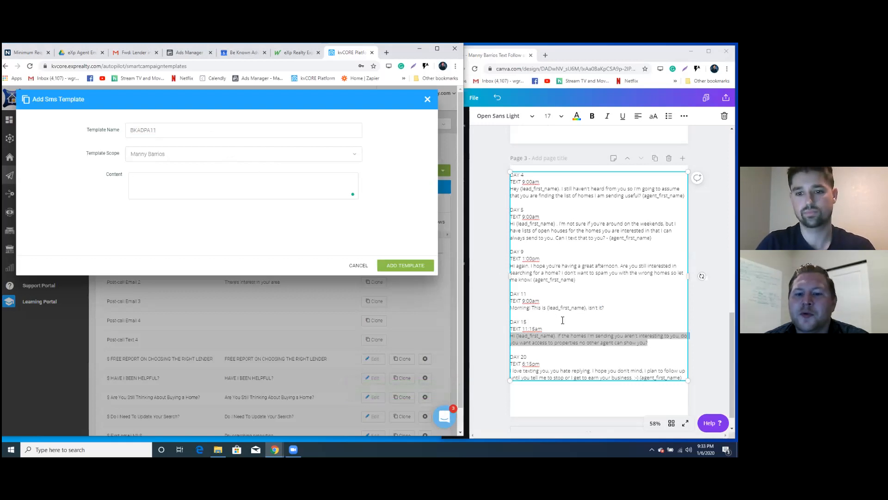
- Copy the Day 20 'I love texting you, you hate replying' message from Canva into its content and save
{"action": "key", "text": "alt+Tab"}
{"action": "left_click_drag", "start_coordinate": [683, 377], "coordinate": [512, 372]}
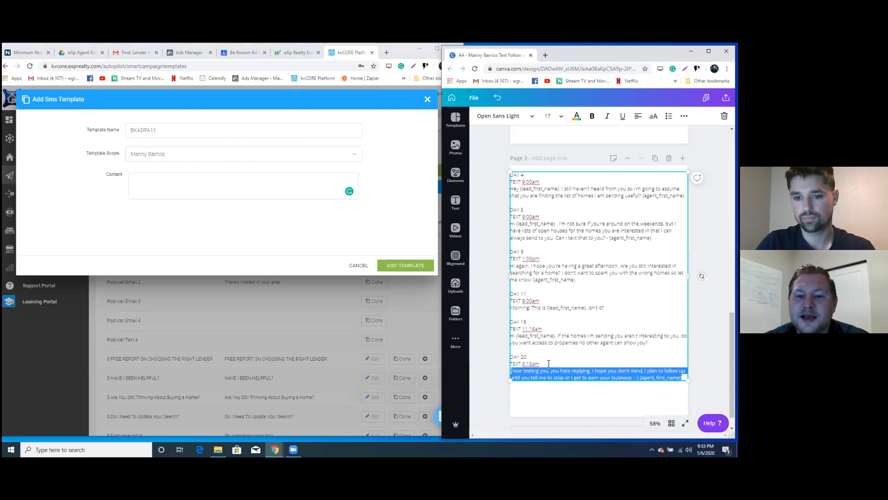
{"action": "left_click", "coordinate": [281, 179]}
{"action": "key", "text": "ctrl+v"}
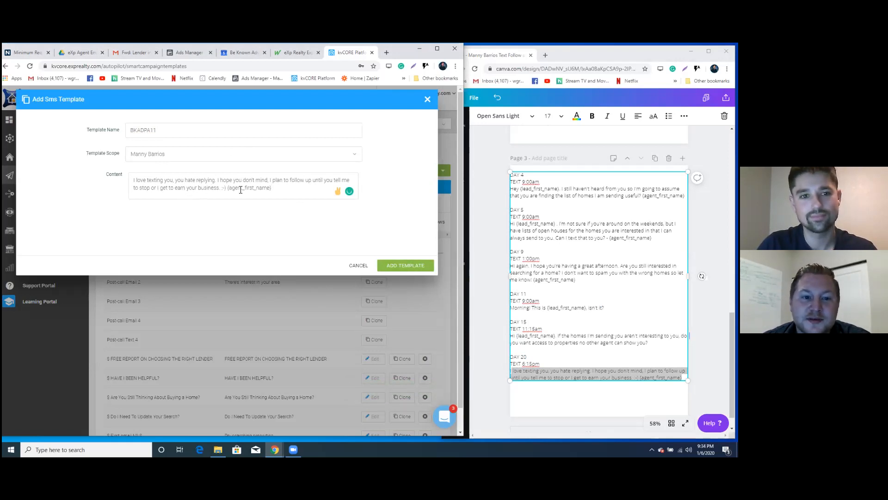
{"action": "left_click", "coordinate": [406, 266]}
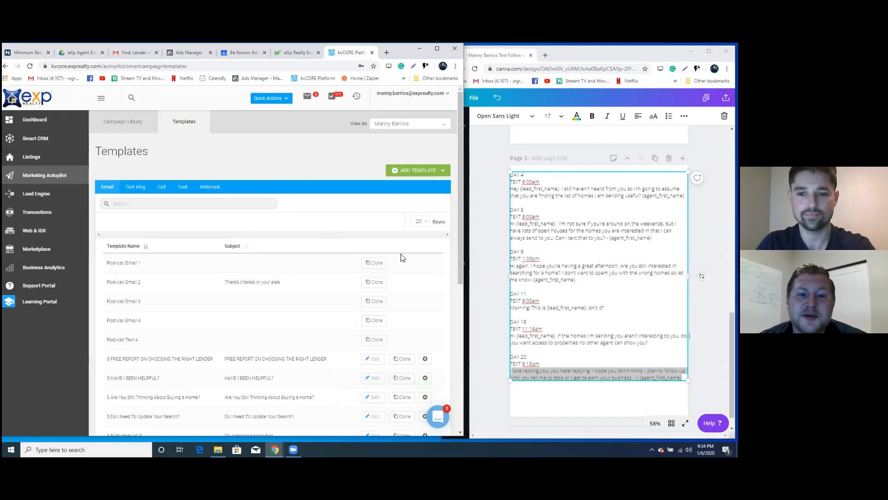
- With eleven SMS templates ready, return to the Campaign Library and begin adding a new campaign
{"action": "scroll", "coordinate": [555, 255], "scroll_direction": "down", "scroll_amount": 1}
{"action": "scroll", "coordinate": [555, 255], "scroll_direction": "up", "scroll_amount": 5}
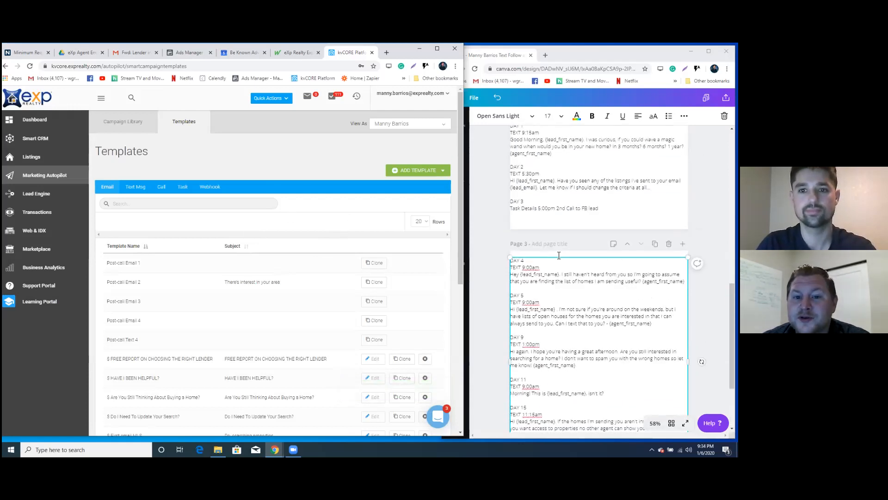
{"action": "scroll", "coordinate": [564, 254], "scroll_direction": "up", "scroll_amount": 2}
{"action": "scroll", "coordinate": [561, 252], "scroll_direction": "down", "scroll_amount": 5}
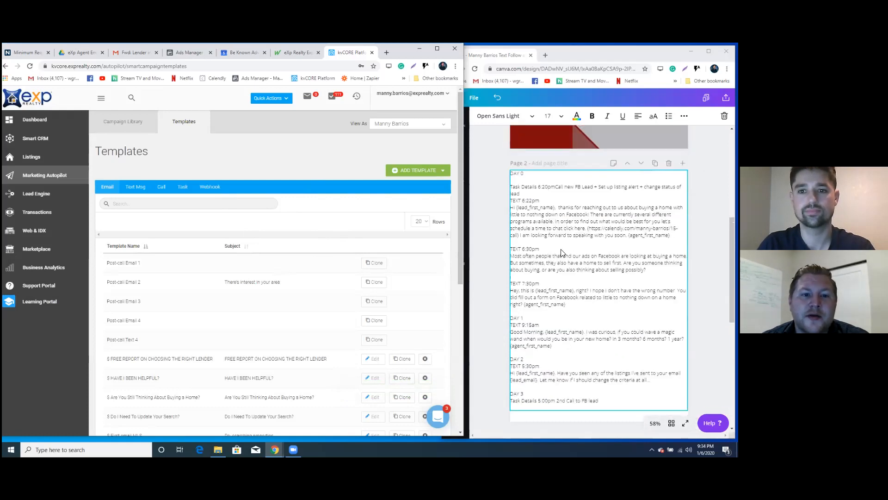
{"action": "scroll", "coordinate": [562, 254], "scroll_direction": "up", "scroll_amount": 10}
{"action": "scroll", "coordinate": [563, 259], "scroll_direction": "down", "scroll_amount": 3}
{"action": "scroll", "coordinate": [564, 259], "scroll_direction": "down", "scroll_amount": 10}
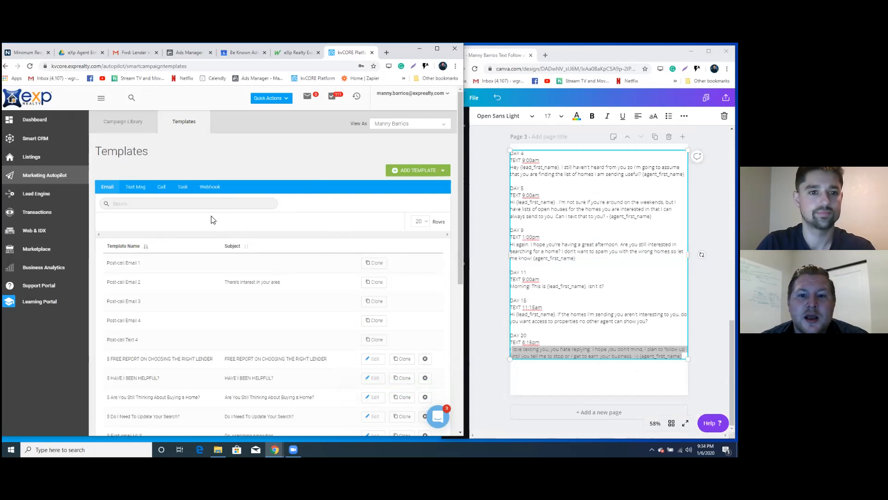
{"action": "left_click", "coordinate": [125, 126]}
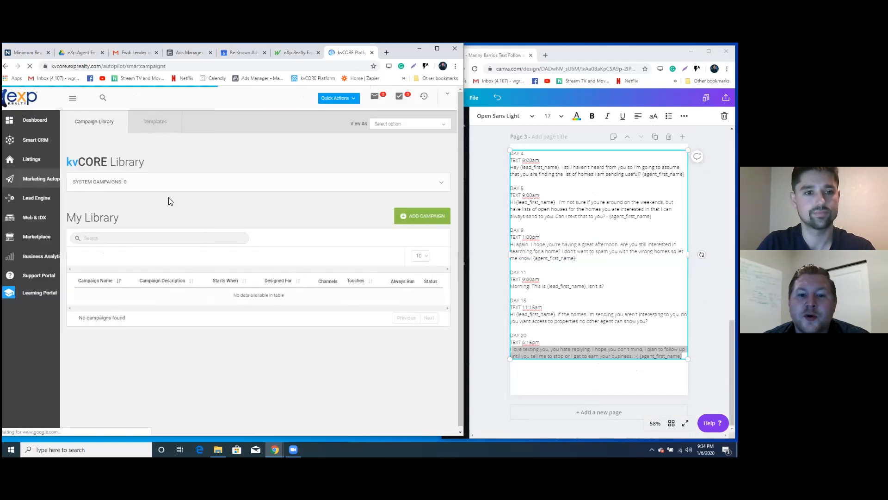
{"action": "left_click", "coordinate": [421, 216]}
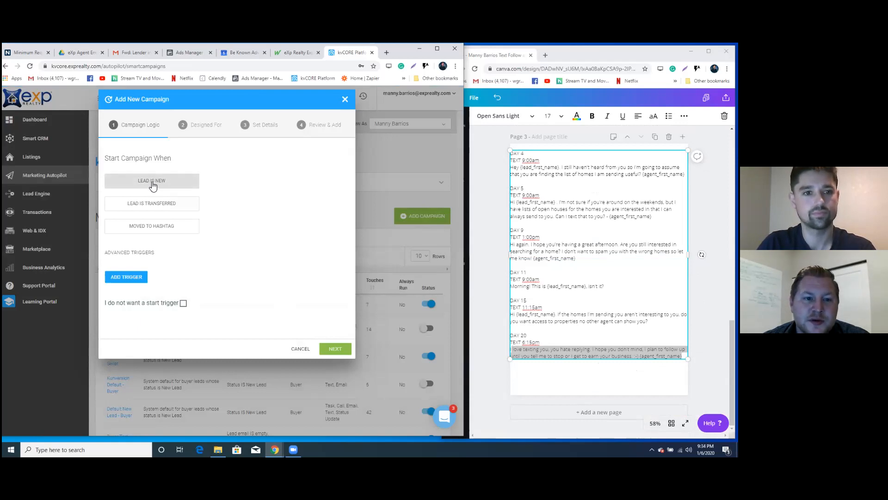
- Trigger the campaign on Lead Is New from the BKAFourCornersBuyer source, searching 'bka', and proceed
{"action": "left_click", "coordinate": [178, 188]}
{"action": "left_click", "coordinate": [336, 181]}
{"action": "left_click", "coordinate": [296, 180]}
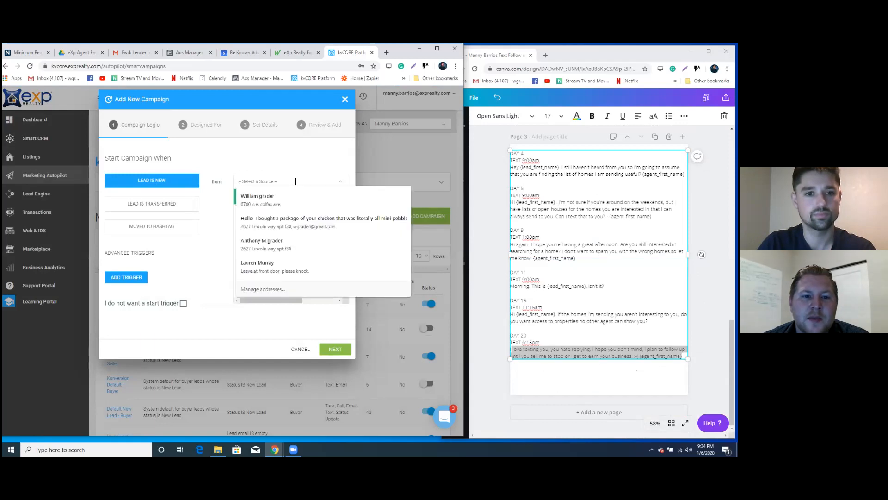
{"action": "type", "text": "bka"}
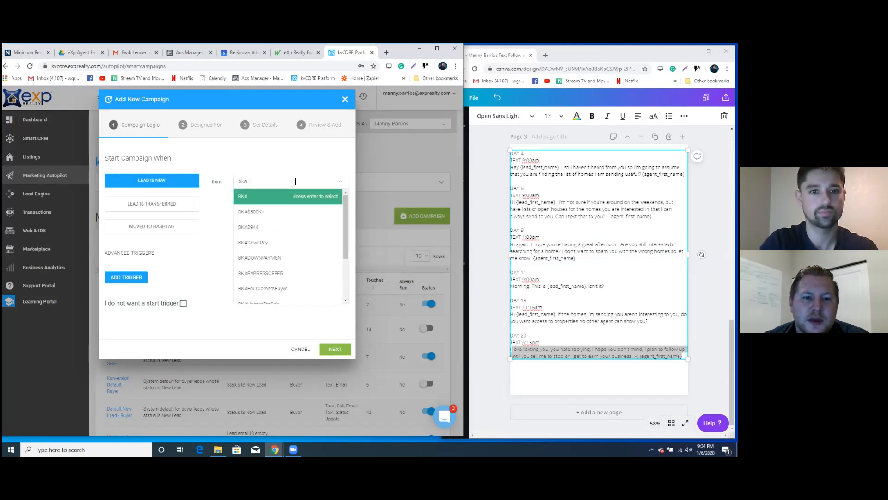
{"action": "type", "text": "dpa"}
{"action": "key", "text": "BackSpace"}
{"action": "key", "text": "BackSpace"}
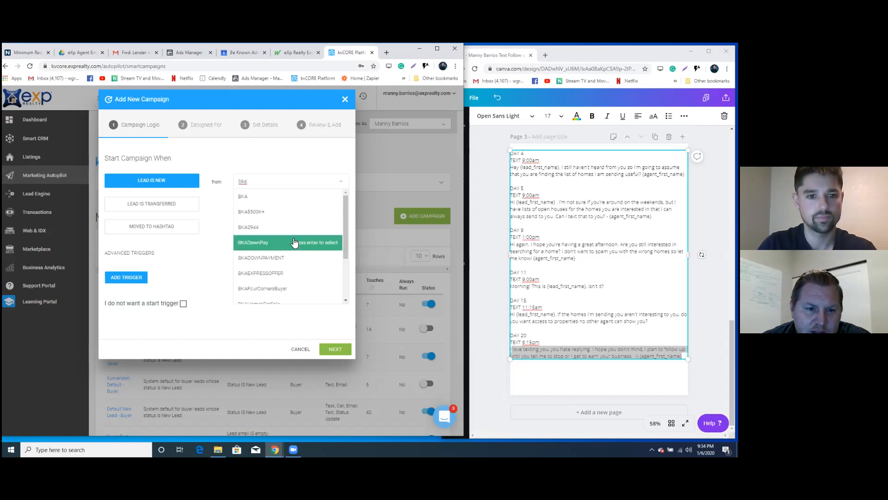
{"action": "scroll", "coordinate": [299, 261], "scroll_direction": "down", "scroll_amount": 2}
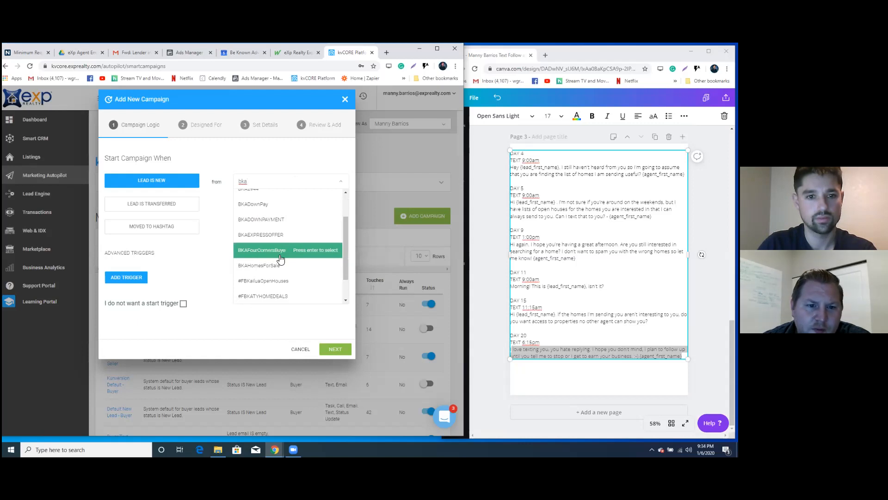
{"action": "left_click", "coordinate": [296, 252]}
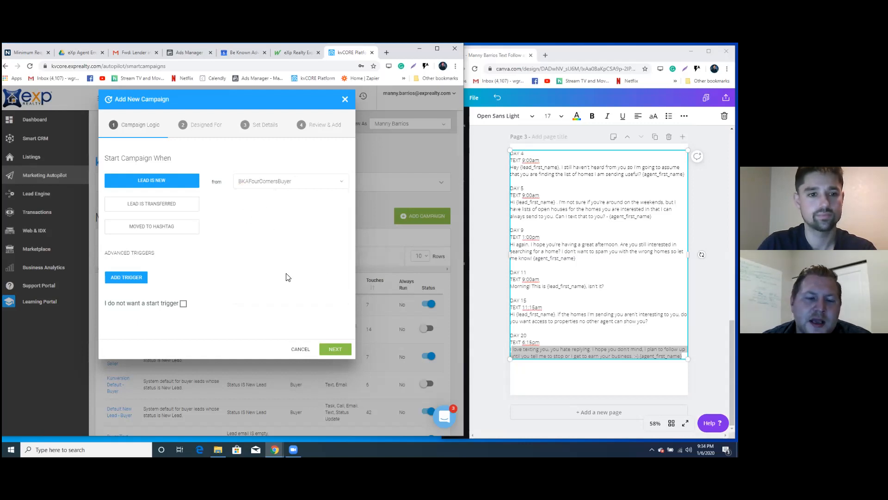
{"action": "left_click", "coordinate": [335, 349]}
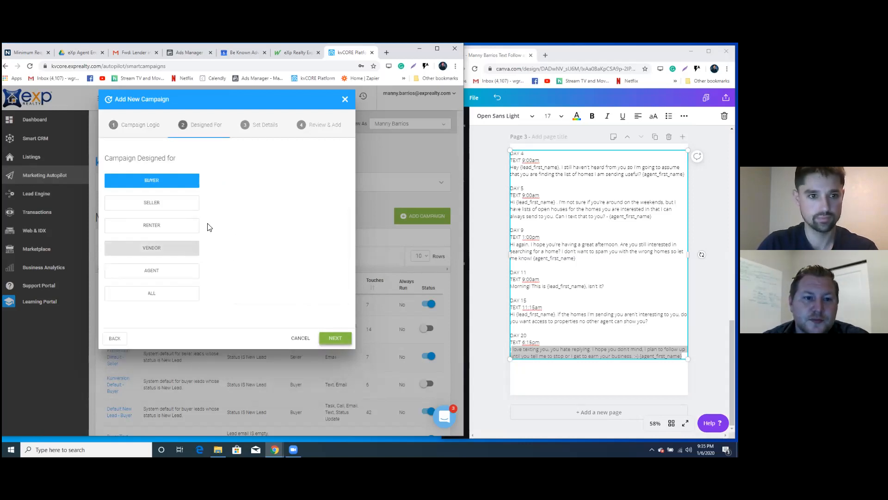
- Design the campaign for Buyer and set its name to BKA Four Corners Buyers
{"action": "left_click", "coordinate": [130, 182]}
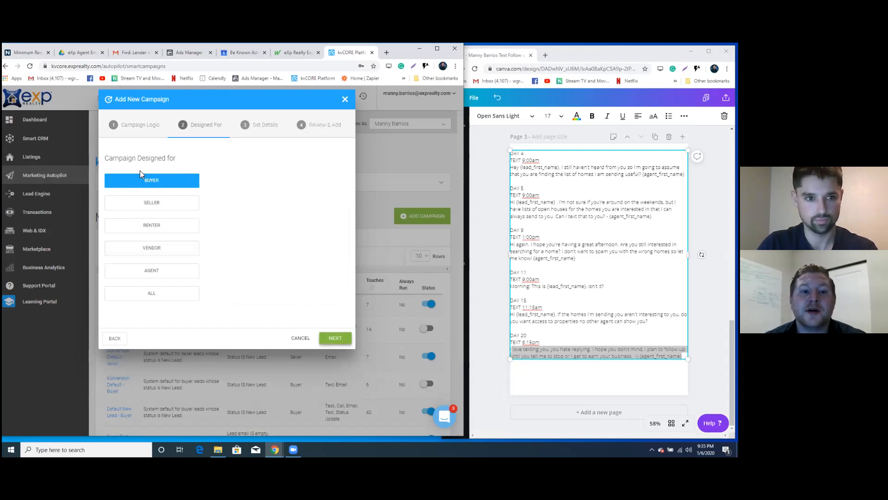
{"action": "left_click", "coordinate": [331, 341]}
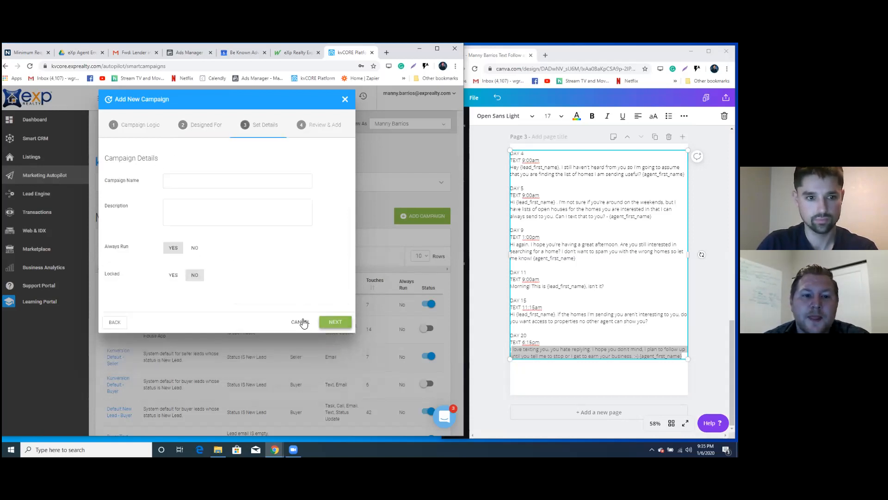
{"action": "left_click", "coordinate": [201, 182]}
{"action": "type", "text": "love texting you, you hate replying. I"}
{"action": "left_click_drag", "start_coordinate": [260, 183], "coordinate": [130, 180]}
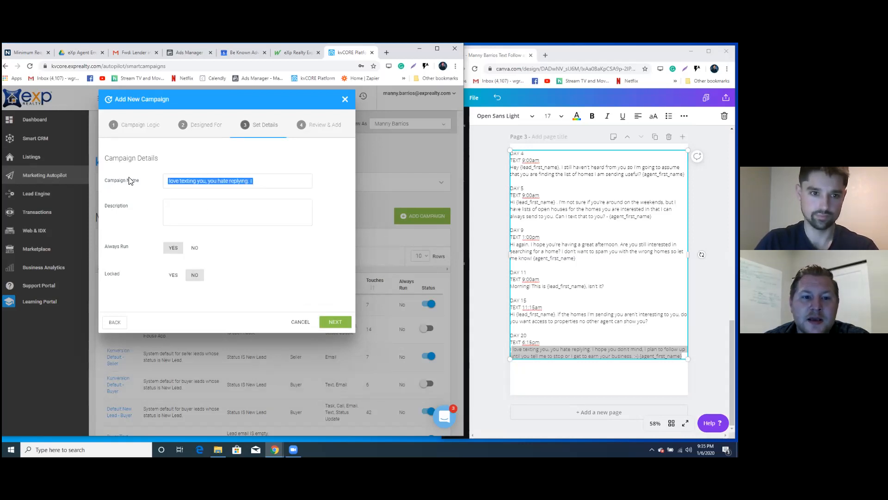
{"action": "key", "text": "BackSpace"}
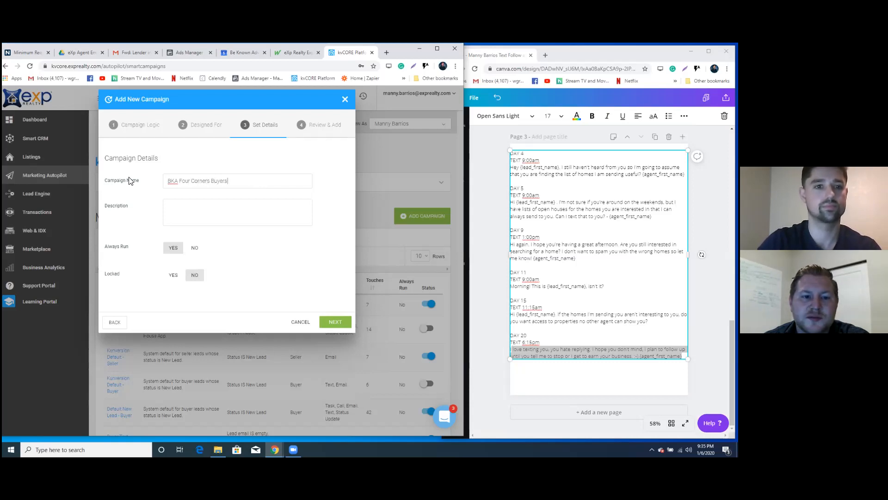
- Describe it as an initial buyer texting script and continue to the review summary
{"action": "left_click", "coordinate": [226, 205]}
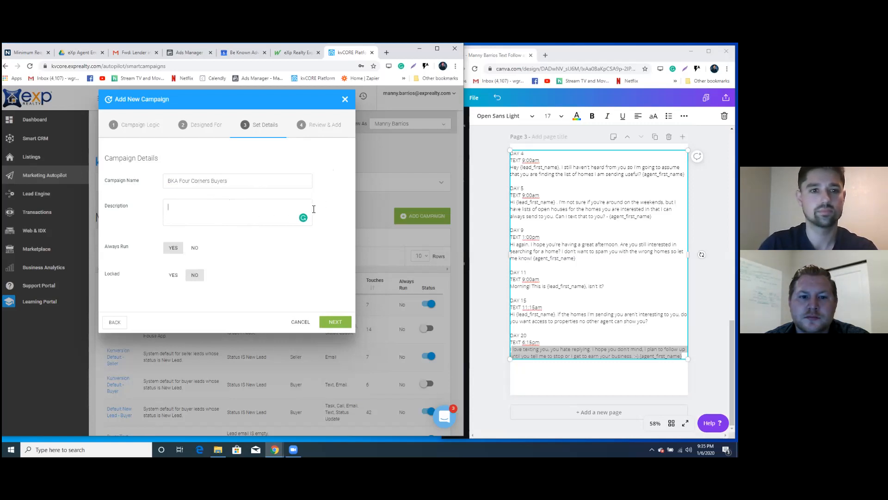
{"action": "left_click", "coordinate": [594, 218]}
{"action": "scroll", "coordinate": [594, 222], "scroll_direction": "up", "scroll_amount": 3}
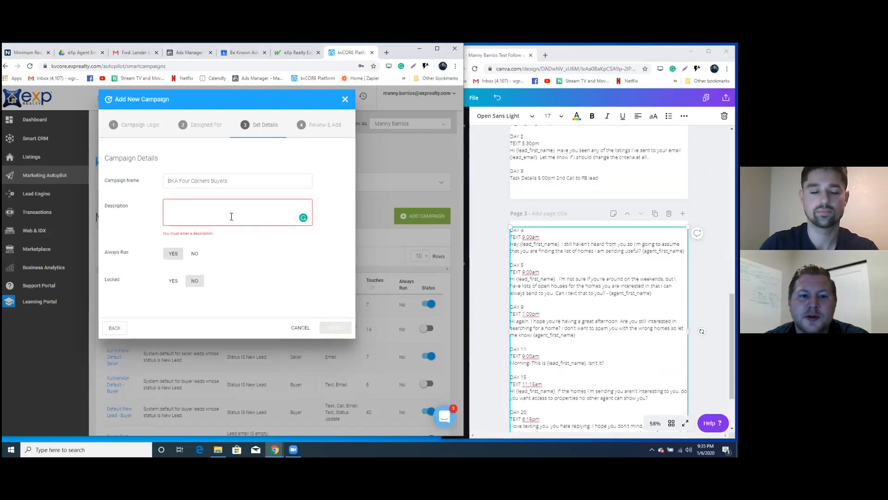
{"action": "type", "text": "Init"}
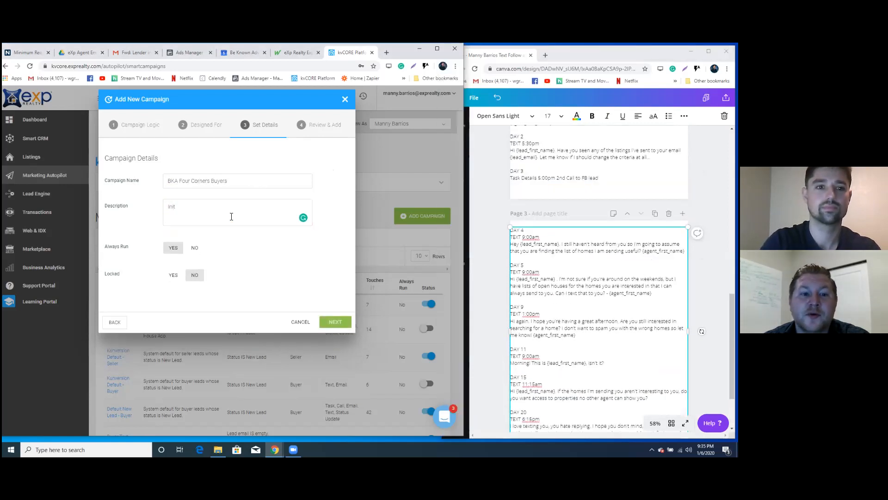
{"action": "type", "text": "ial T"}
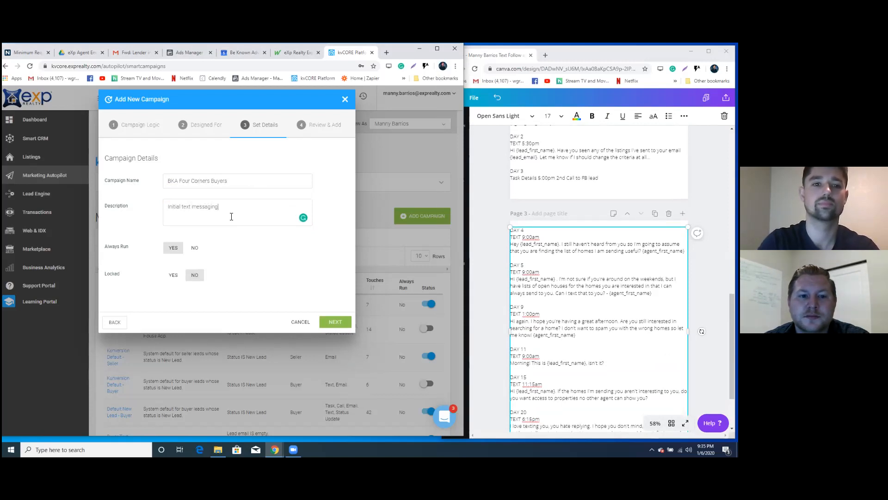
{"action": "type", "text": " buyers in four corners"}
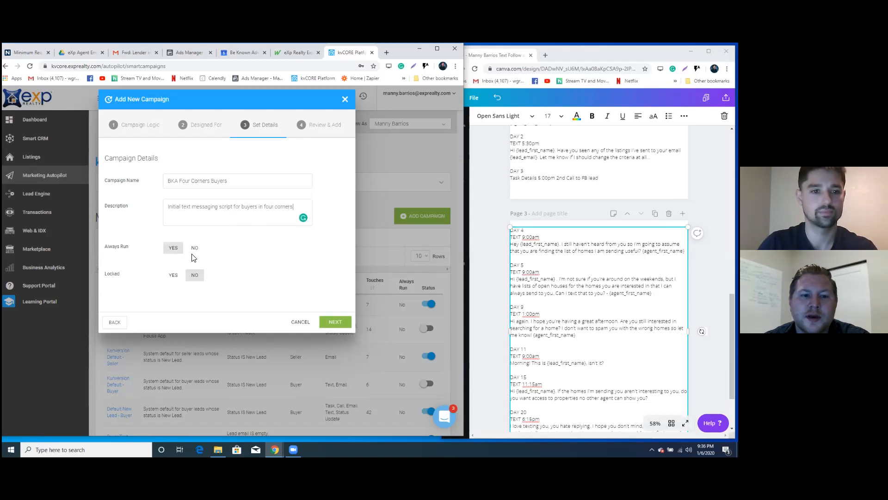
{"action": "left_click", "coordinate": [333, 323]}
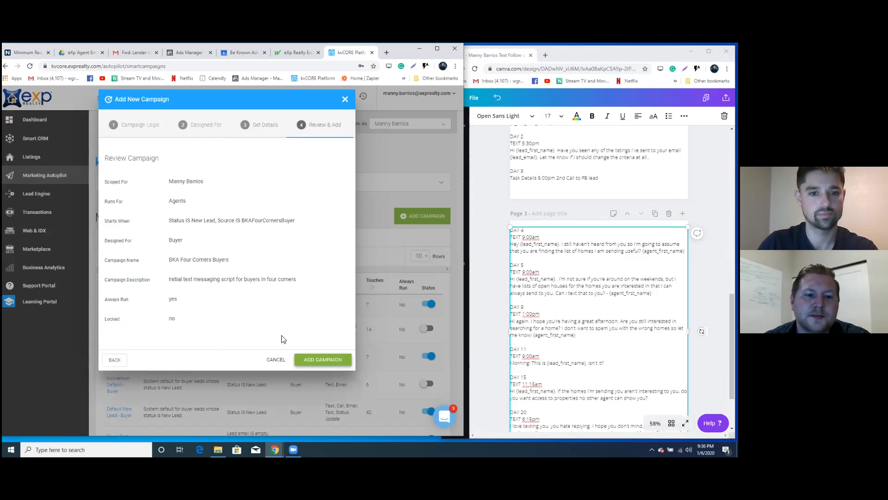
- Add the finished campaign, then reload the Campaign Library and scroll to the My Library table
{"action": "left_click", "coordinate": [317, 361]}
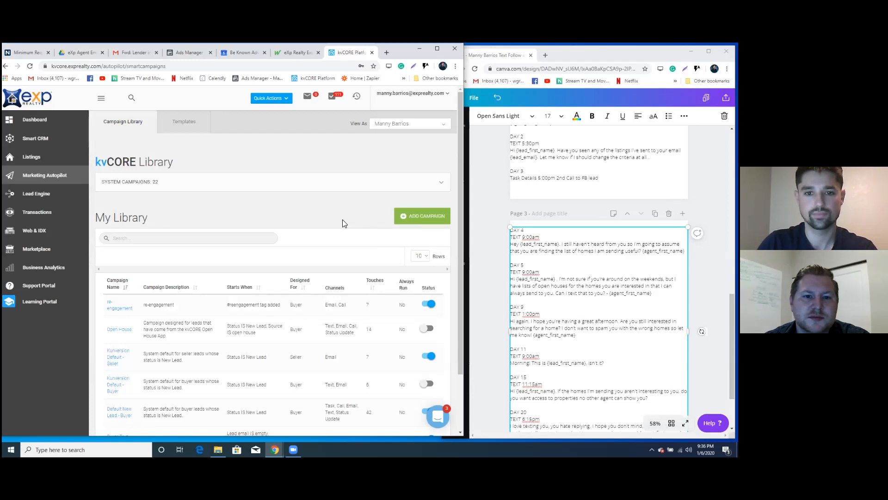
{"action": "scroll", "coordinate": [346, 219], "scroll_direction": "down", "scroll_amount": 1}
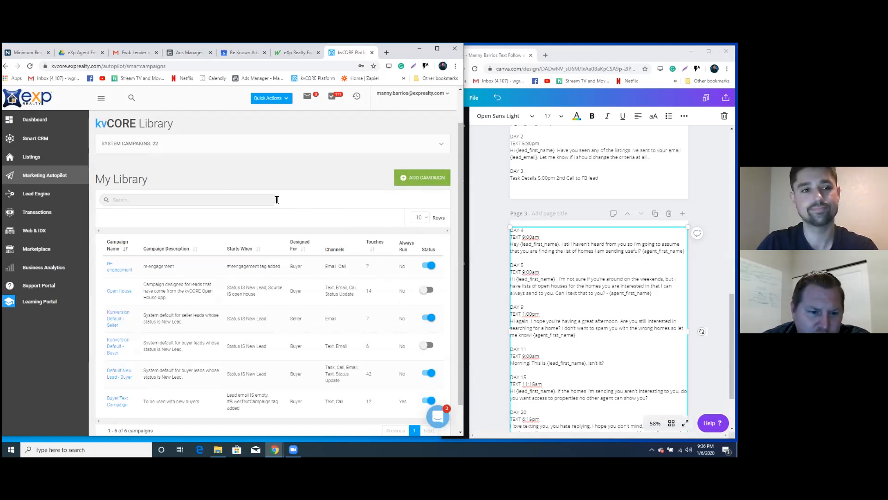
{"action": "scroll", "coordinate": [298, 209], "scroll_direction": "down", "scroll_amount": 1}
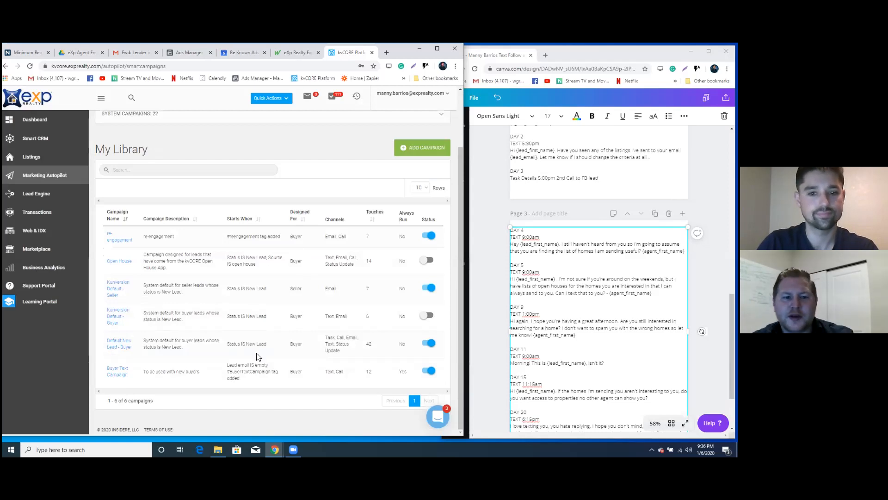
{"action": "left_click", "coordinate": [30, 66]}
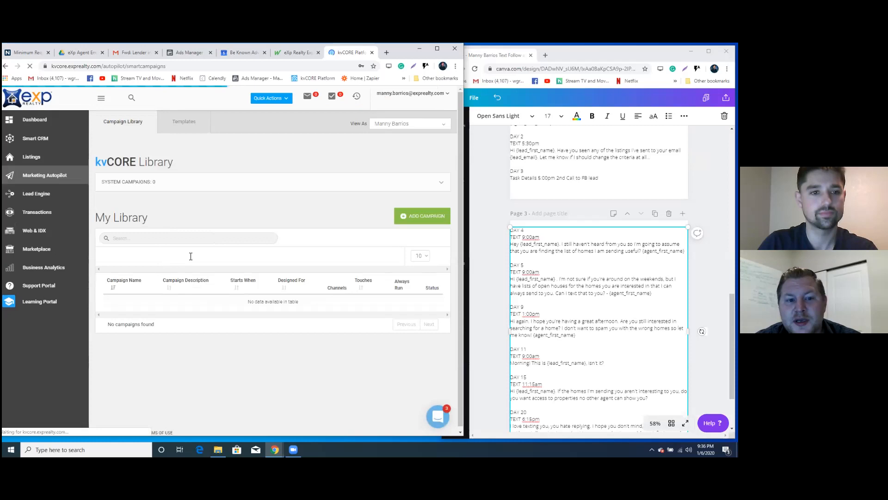
{"action": "scroll", "coordinate": [191, 256], "scroll_direction": "down", "scroll_amount": 3}
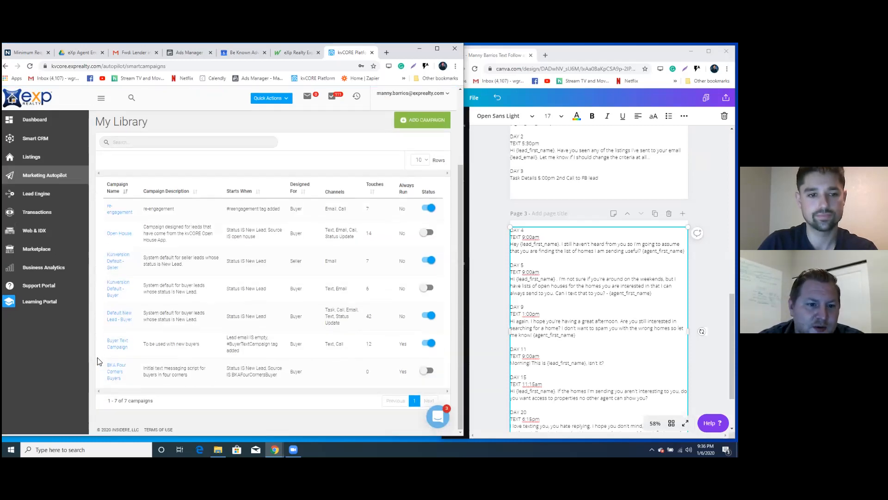
- Switch BKA Four Corners Buyers active, confirm with Yes!, and open its campaign detail page
{"action": "left_click", "coordinate": [118, 369]}
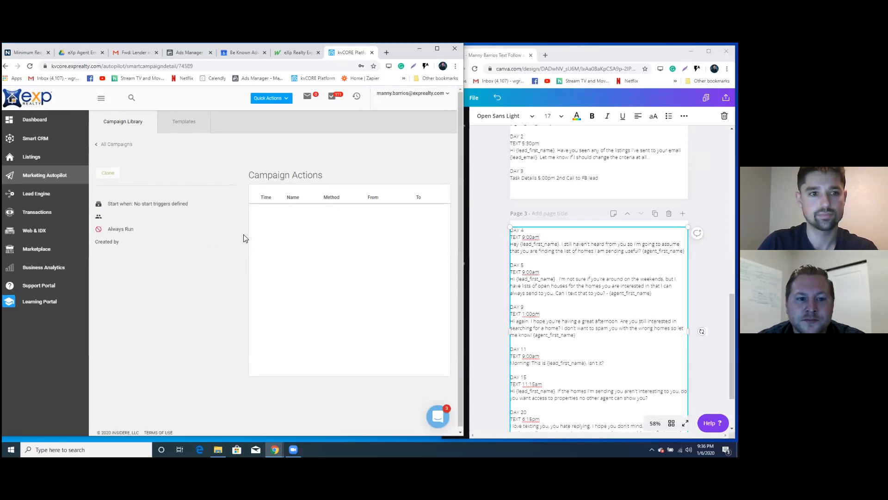
{"action": "left_click", "coordinate": [113, 144]}
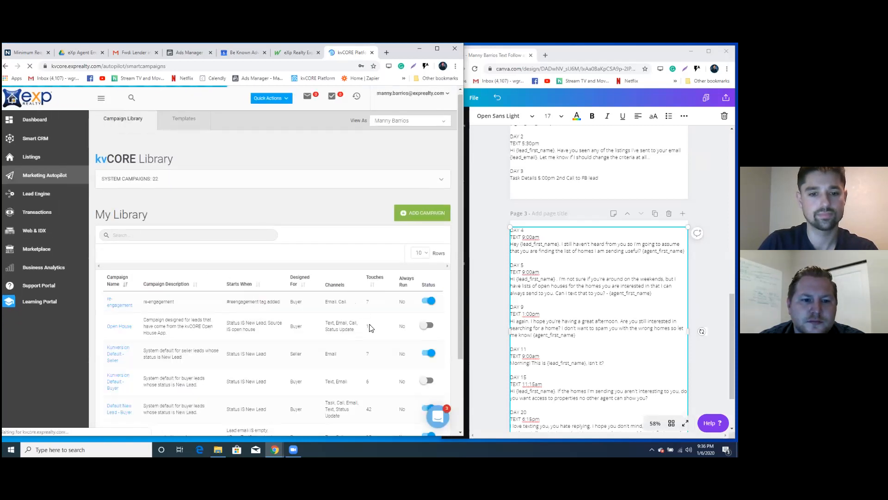
{"action": "scroll", "coordinate": [431, 351], "scroll_direction": "down", "scroll_amount": 2}
{"action": "left_click", "coordinate": [428, 371]}
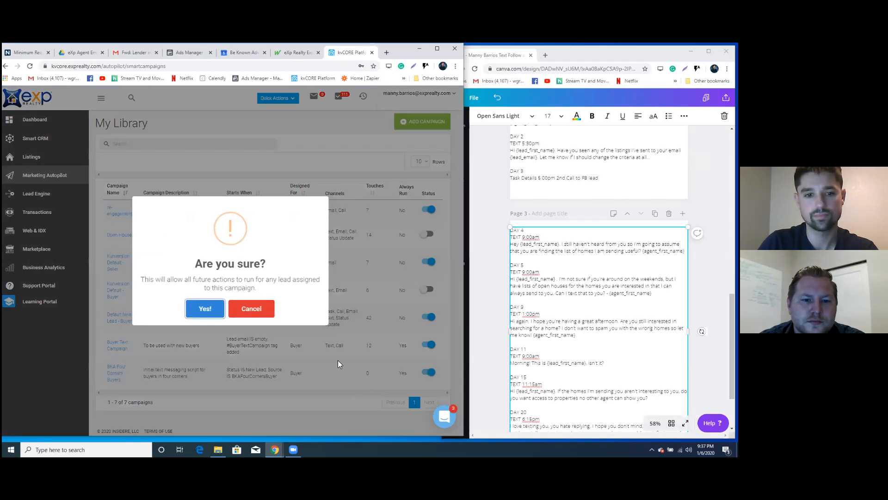
{"action": "left_click", "coordinate": [212, 308]}
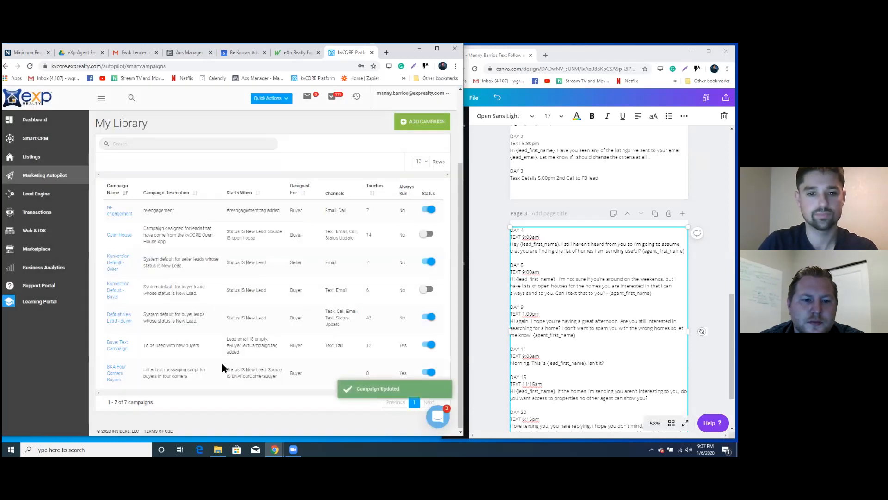
{"action": "left_click", "coordinate": [117, 375]}
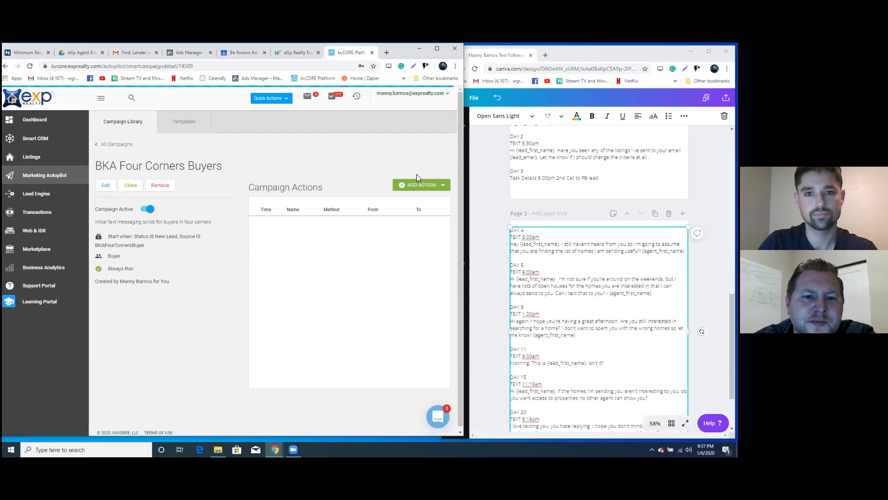
- Add an SMS action named BKADPA01 that uses the BKADPA01 template
{"action": "left_click", "coordinate": [425, 186]}
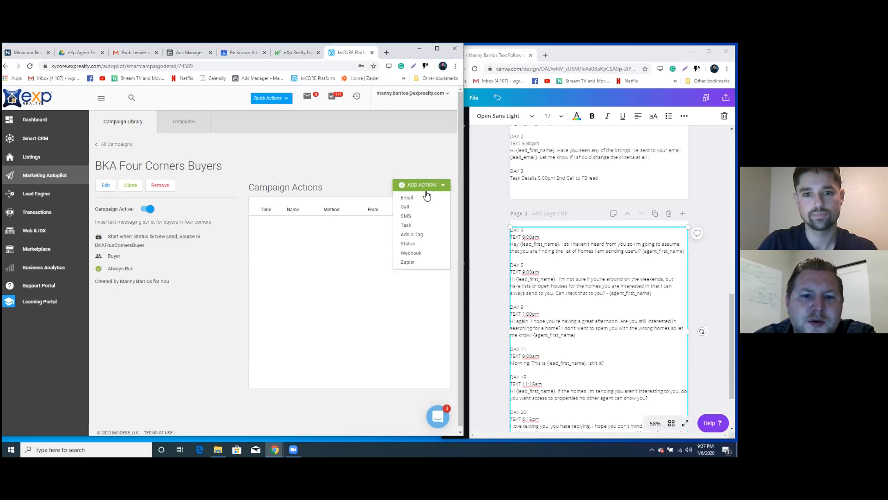
{"action": "left_click", "coordinate": [406, 216]}
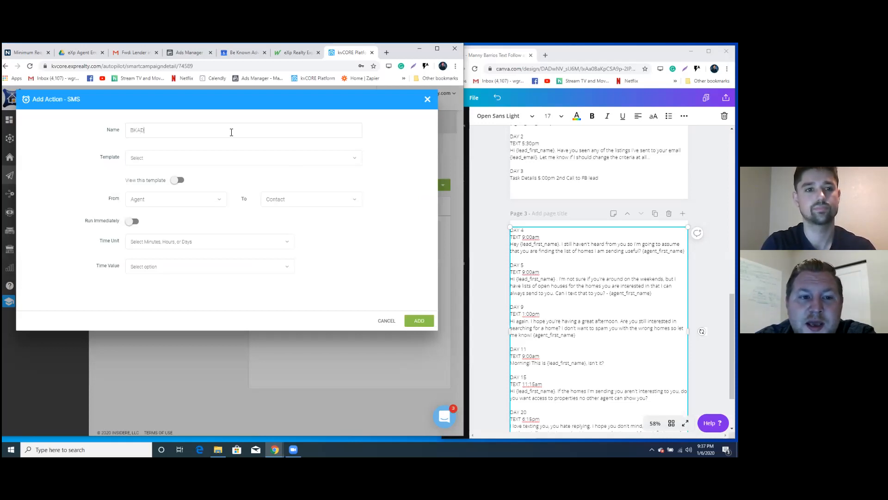
{"action": "left_click", "coordinate": [231, 132]}
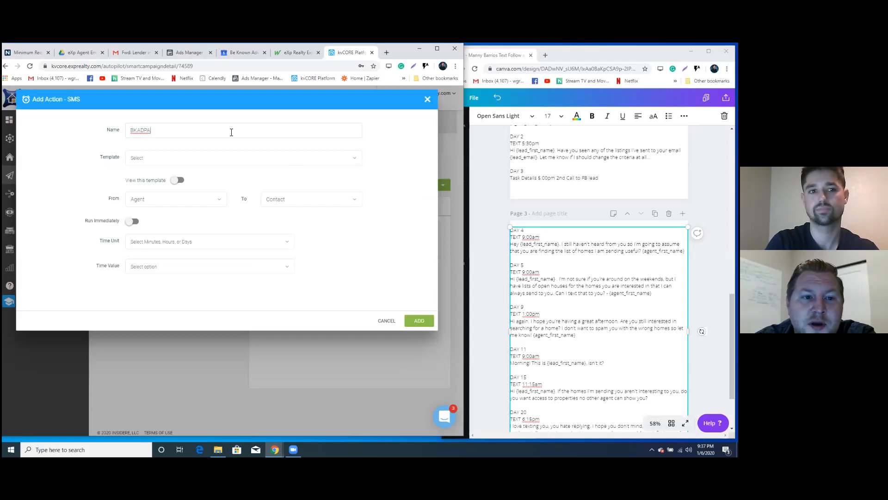
{"action": "type", "text": "1"}
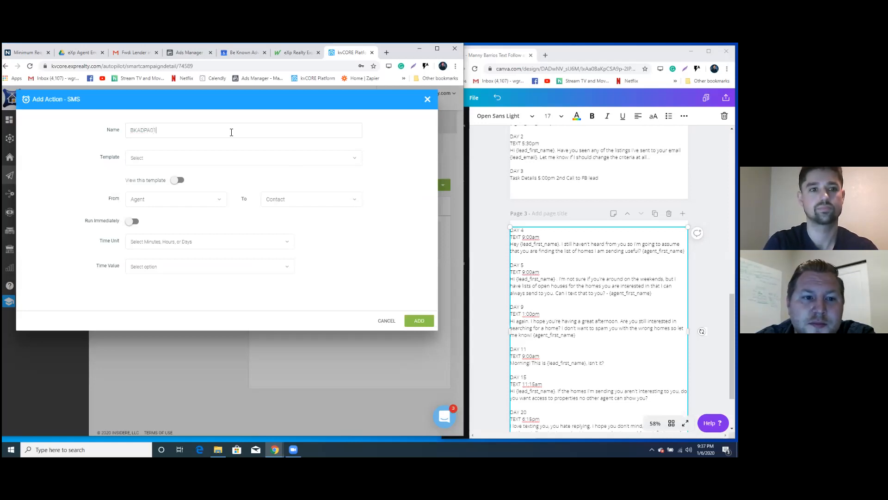
{"action": "left_click", "coordinate": [231, 132]}
{"action": "left_click_drag", "start_coordinate": [219, 128], "coordinate": [117, 128]}
{"action": "key", "text": "ctrl+c"}
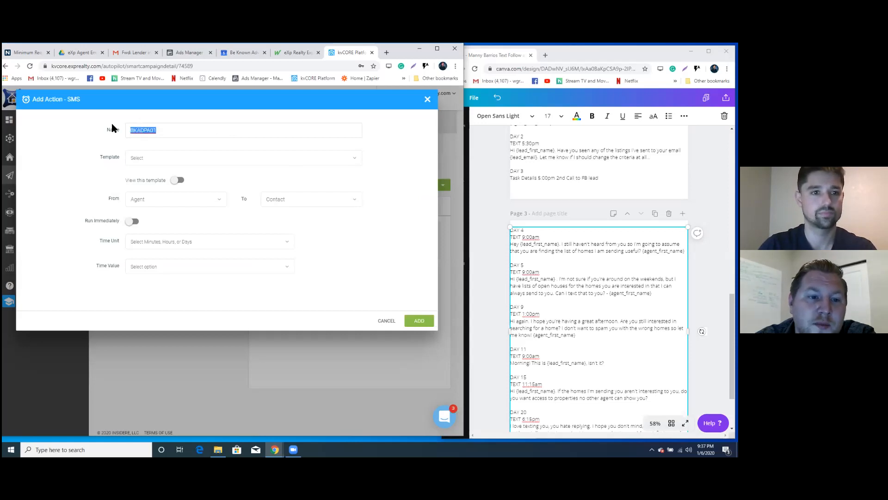
{"action": "left_click", "coordinate": [199, 157]}
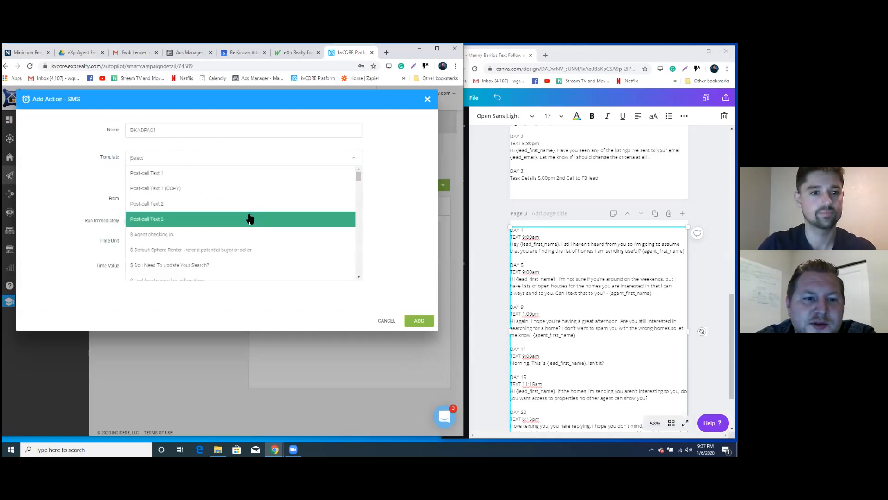
{"action": "scroll", "coordinate": [250, 219], "scroll_direction": "down", "scroll_amount": 5}
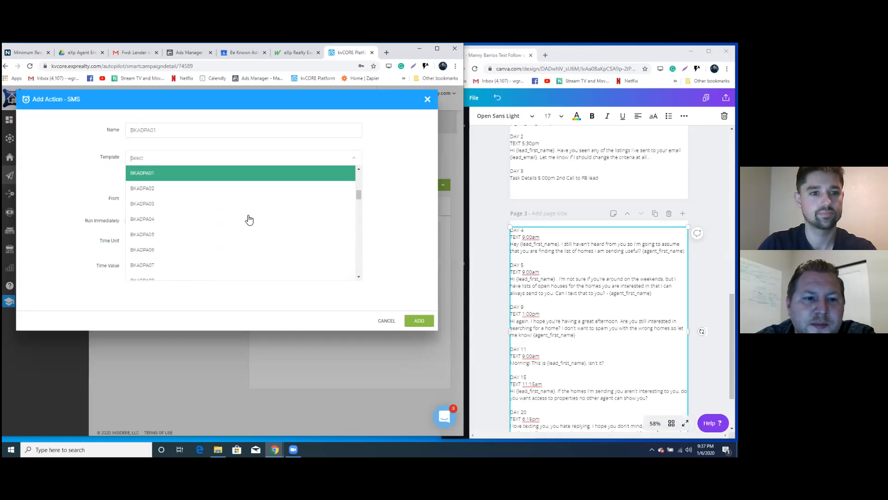
{"action": "left_click", "coordinate": [206, 177]}
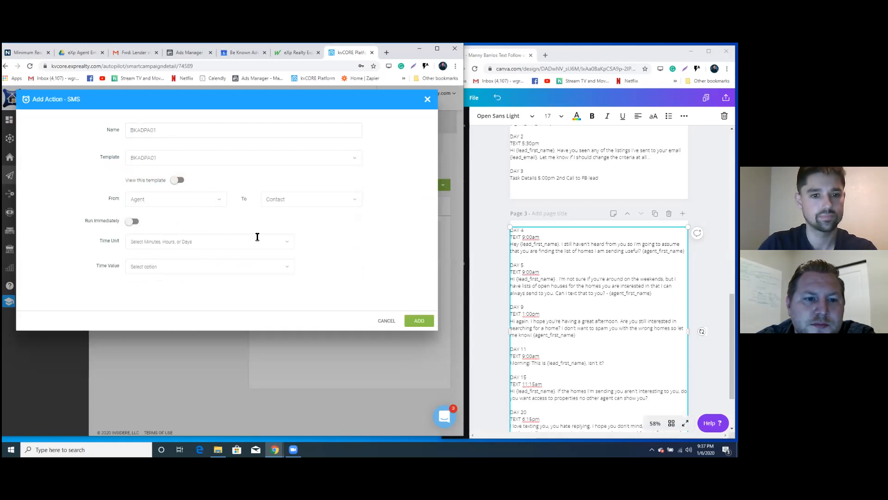
{"action": "scroll", "coordinate": [558, 271], "scroll_direction": "up", "scroll_amount": 1}
{"action": "scroll", "coordinate": [558, 271], "scroll_direction": "up", "scroll_amount": 5}
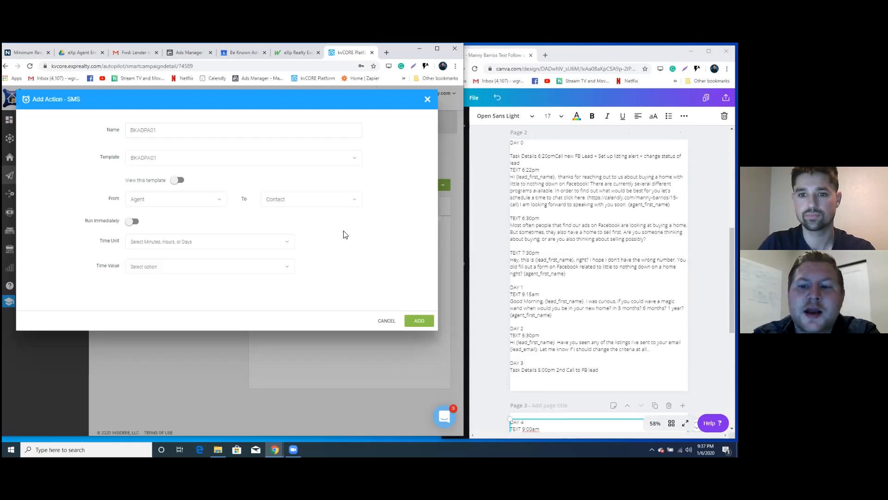
- Set the action's delay to 2 minutes and save it to the campaign
{"action": "left_click", "coordinate": [233, 241]}
{"action": "left_click", "coordinate": [210, 256]}
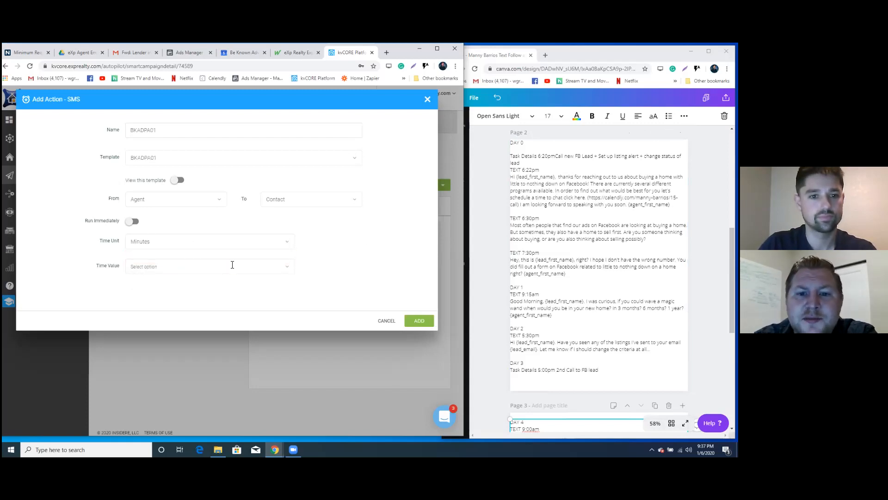
{"action": "left_click", "coordinate": [232, 265]}
{"action": "left_click", "coordinate": [203, 292]}
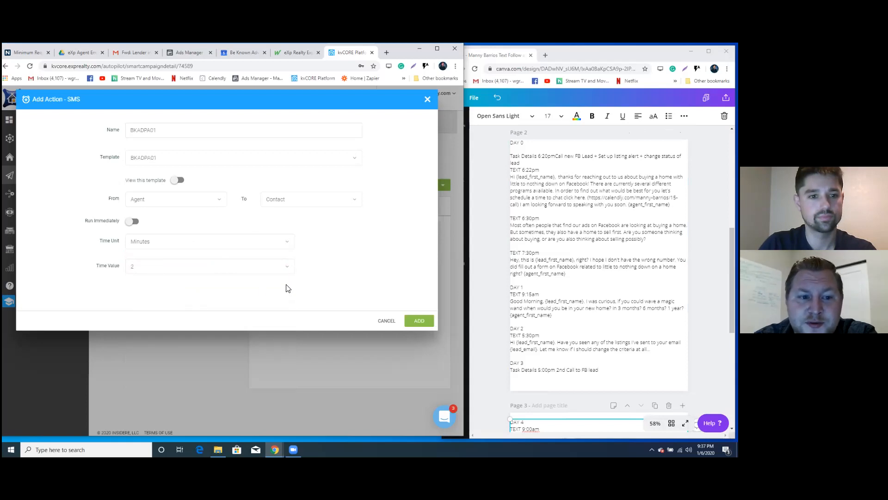
{"action": "left_click", "coordinate": [418, 324]}
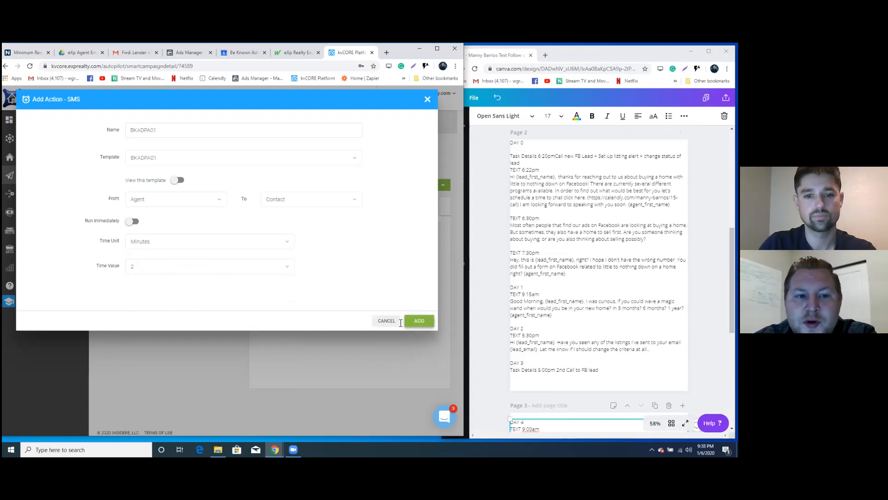
{"action": "left_click", "coordinate": [418, 320]}
- Add SMS action BKADPA02 with the BKADPA02 template, sent after 8 minutes
{"action": "left_click", "coordinate": [427, 185]}
{"action": "left_click", "coordinate": [405, 216]}
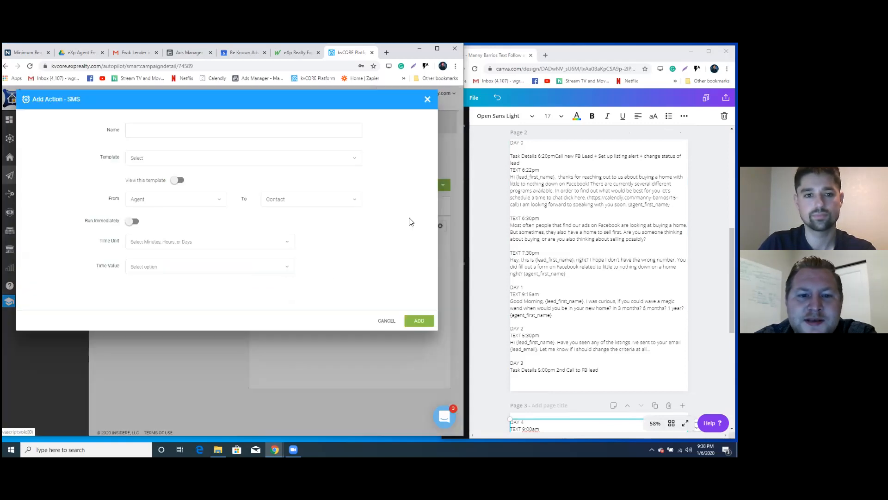
{"action": "key", "text": "ctrl+v"}
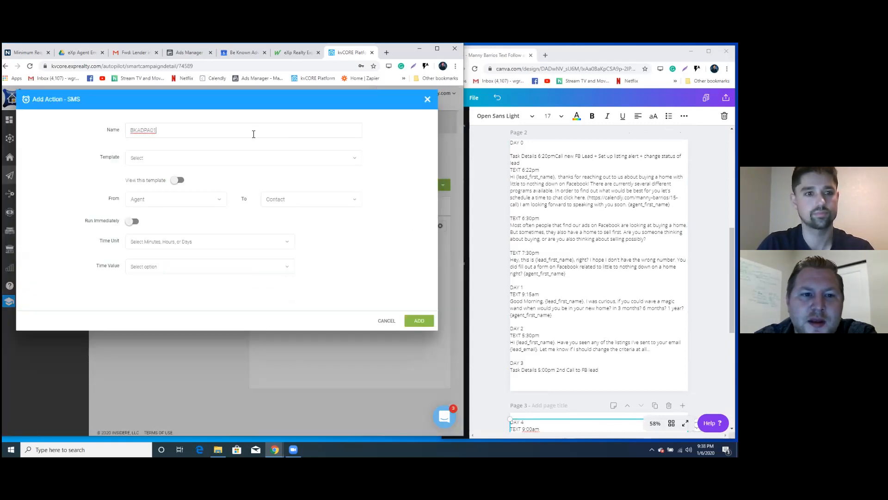
{"action": "key", "text": "BackSpace"}
{"action": "type", "text": "2"}
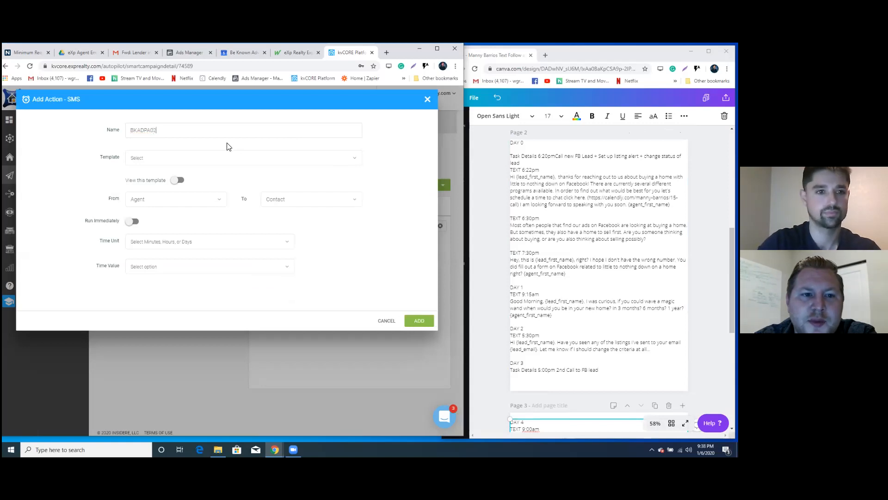
{"action": "left_click", "coordinate": [208, 158]}
{"action": "left_click", "coordinate": [194, 192]}
{"action": "left_click", "coordinate": [221, 242]}
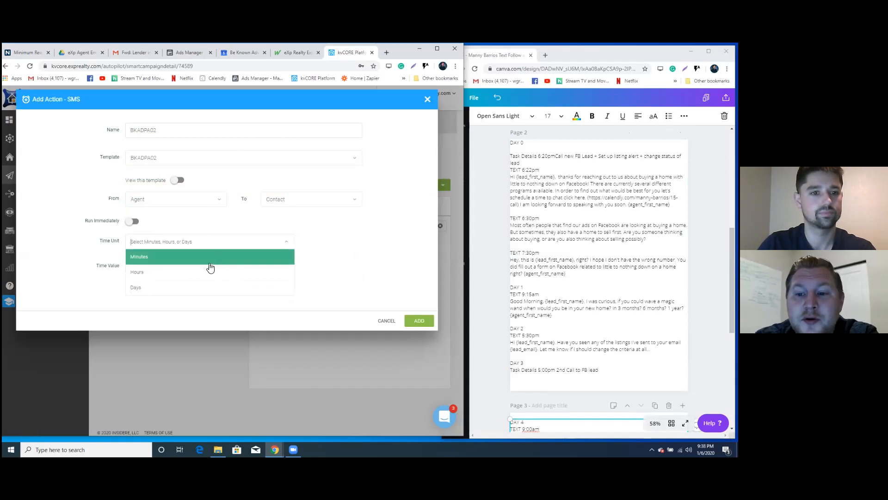
{"action": "left_click", "coordinate": [206, 259]}
{"action": "left_click", "coordinate": [208, 266]}
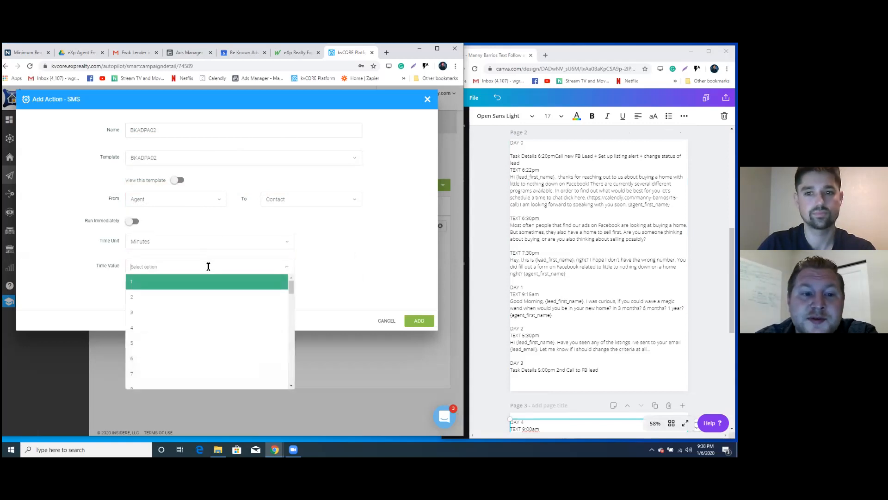
{"action": "left_click", "coordinate": [174, 387]}
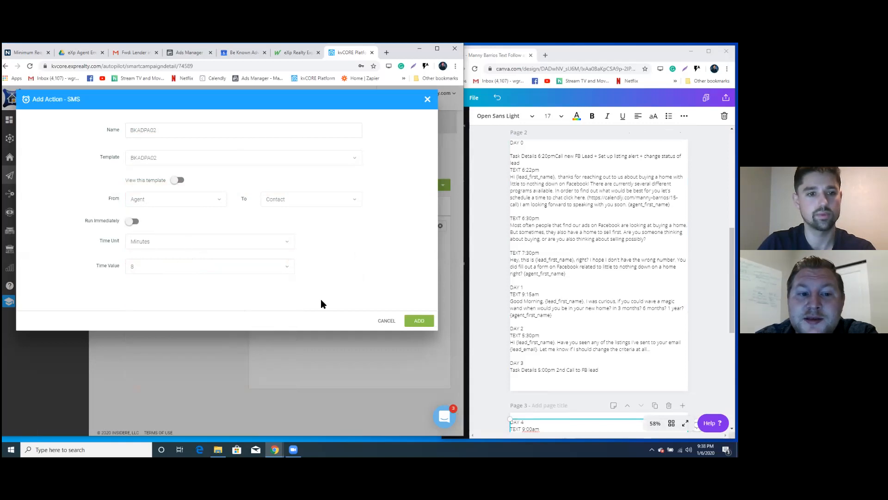
{"action": "left_click", "coordinate": [414, 324]}
- Add SMS action BKADPA03 with the BKADPA03 template, sent after 1 hour
{"action": "left_click", "coordinate": [416, 186]}
{"action": "left_click", "coordinate": [406, 217]}
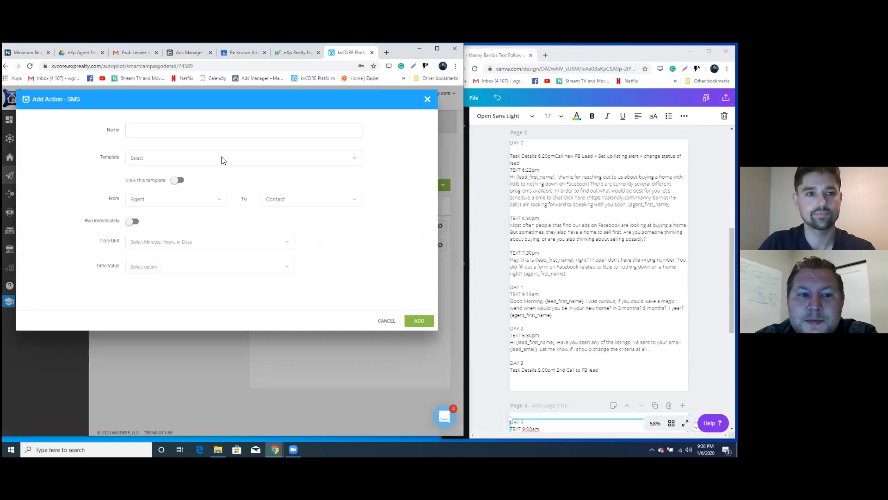
{"action": "type", "text": "BKADPA01"}
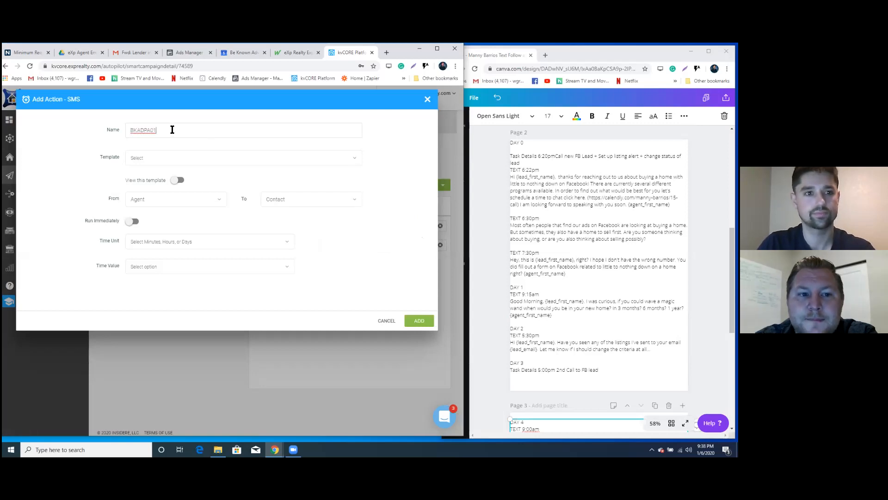
{"action": "key", "text": "BackSpace"}
{"action": "type", "text": "3"}
{"action": "left_click", "coordinate": [190, 155]}
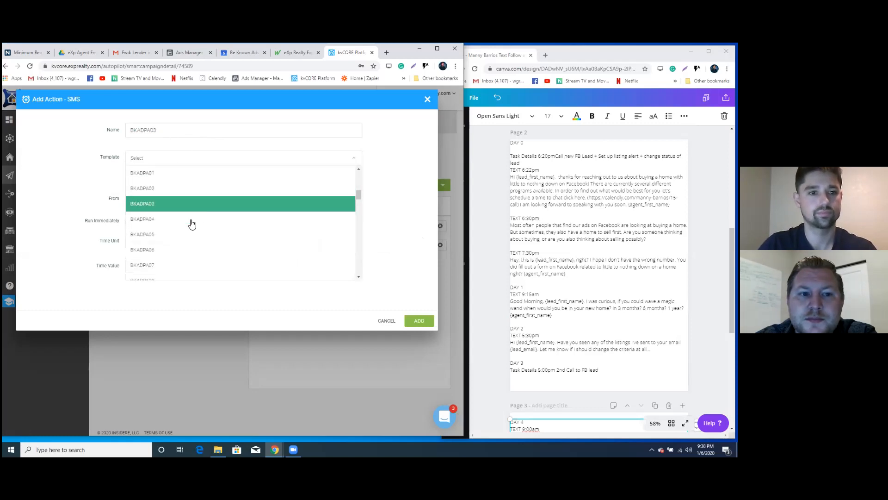
{"action": "left_click", "coordinate": [182, 207]}
{"action": "left_click", "coordinate": [206, 243]}
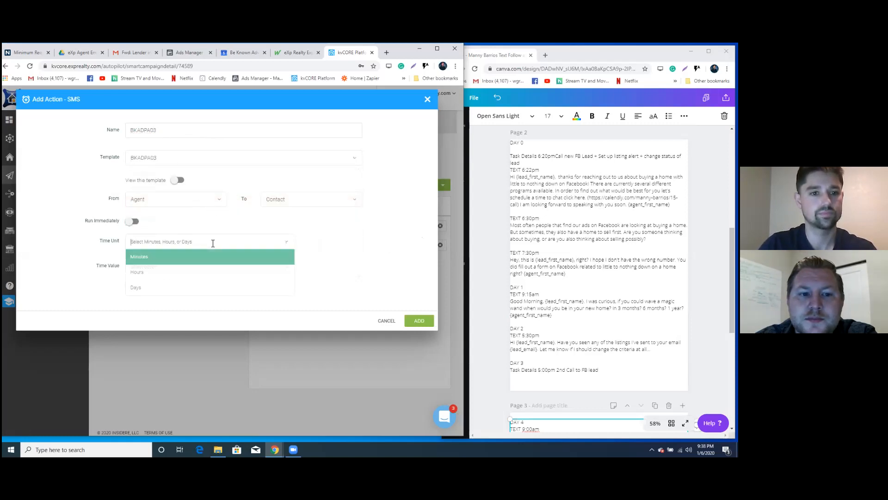
{"action": "left_click", "coordinate": [202, 258]}
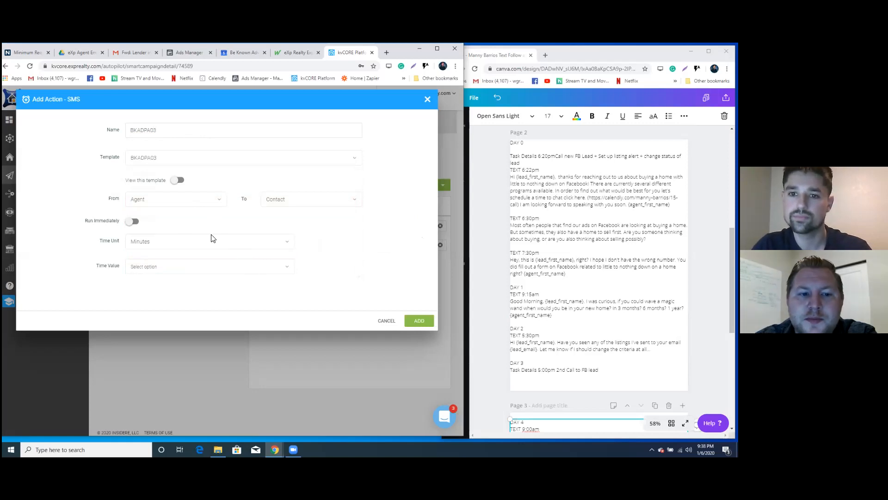
{"action": "left_click", "coordinate": [199, 247]}
{"action": "left_click", "coordinate": [187, 273]}
{"action": "left_click", "coordinate": [195, 268]}
{"action": "left_click", "coordinate": [182, 288]}
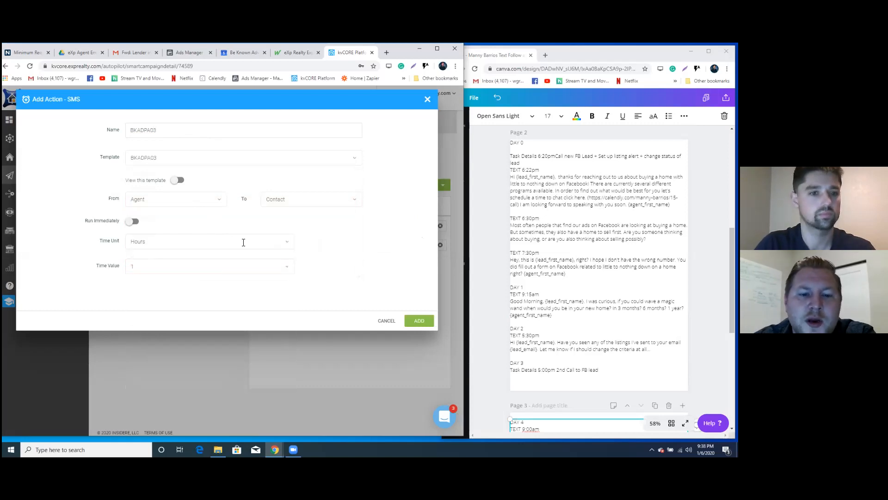
{"action": "left_click", "coordinate": [413, 322]}
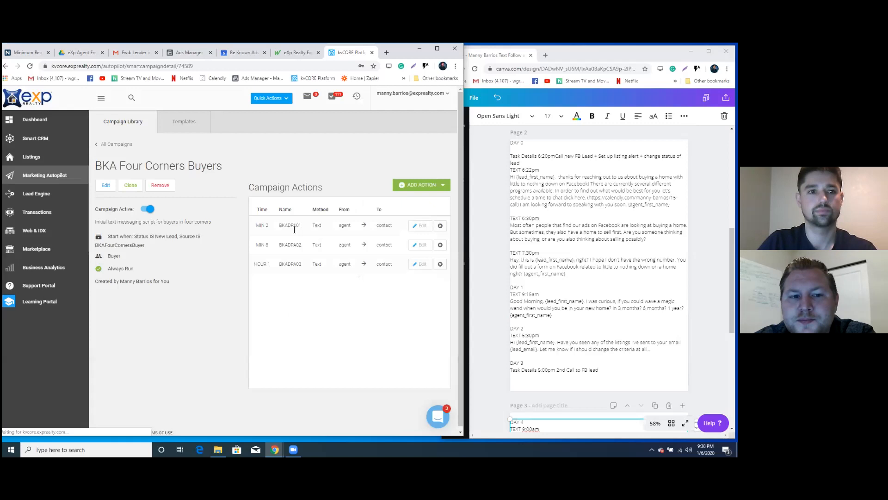
- Add SMS action BKADPA04 with the BKADPA04 template, sent on day 1
{"action": "left_click", "coordinate": [409, 188]}
{"action": "left_click", "coordinate": [403, 220]}
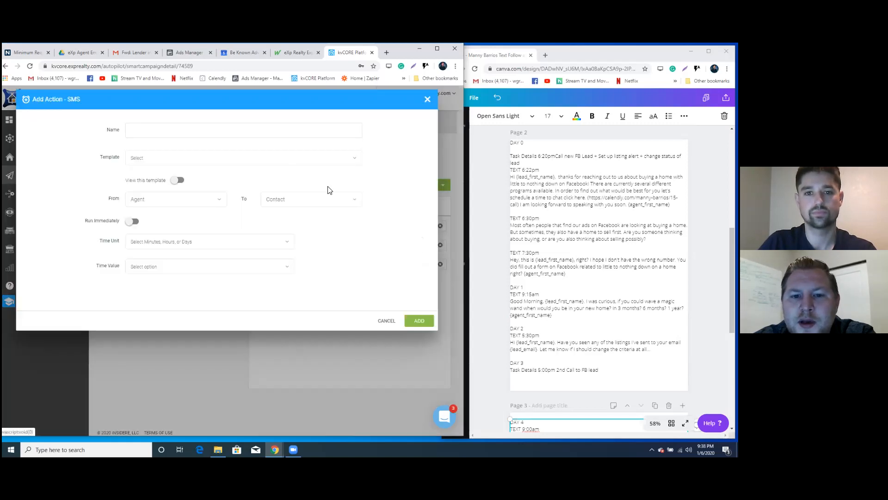
{"action": "type", "text": "BKADPA01"}
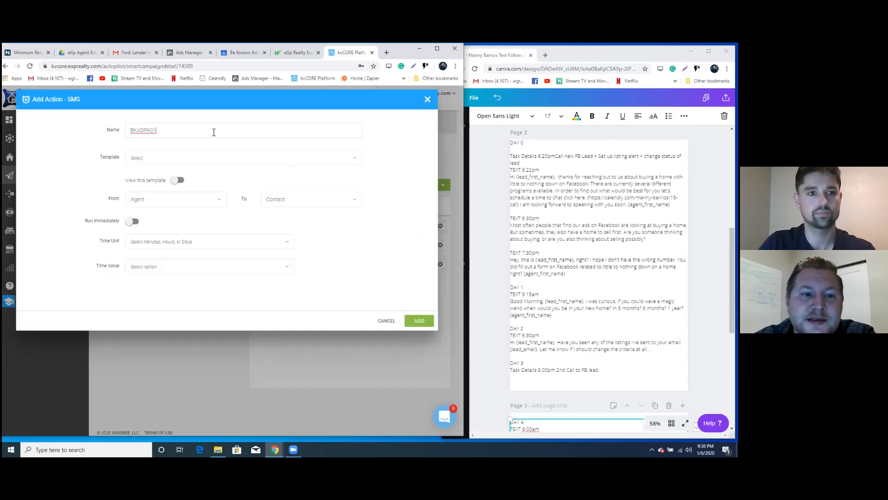
{"action": "key", "text": "BackSpace"}
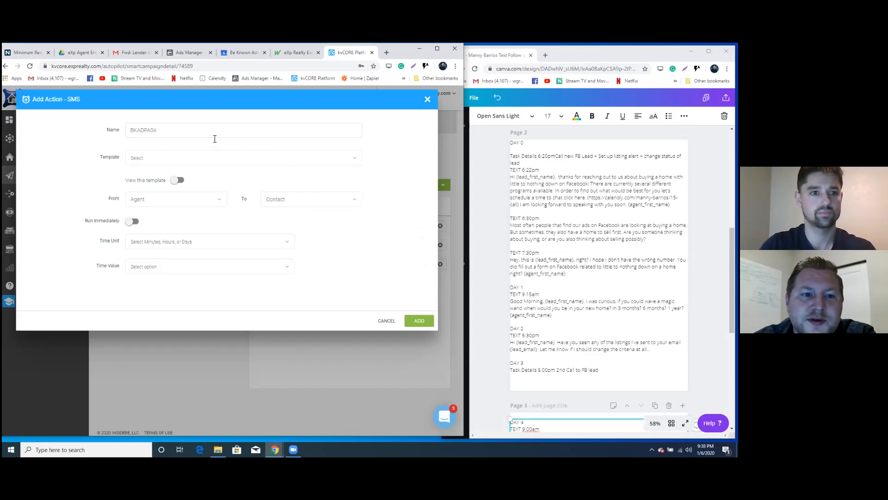
{"action": "left_click", "coordinate": [214, 158]}
{"action": "left_click", "coordinate": [184, 221]}
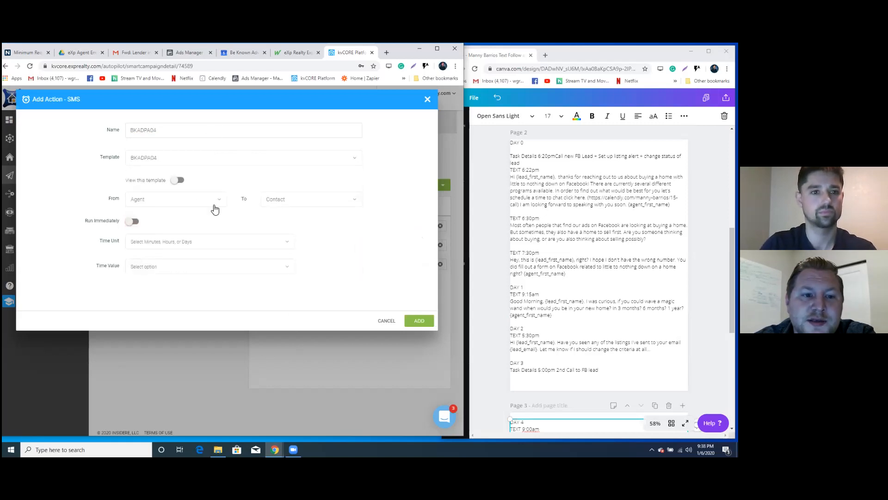
{"action": "left_click", "coordinate": [205, 242]}
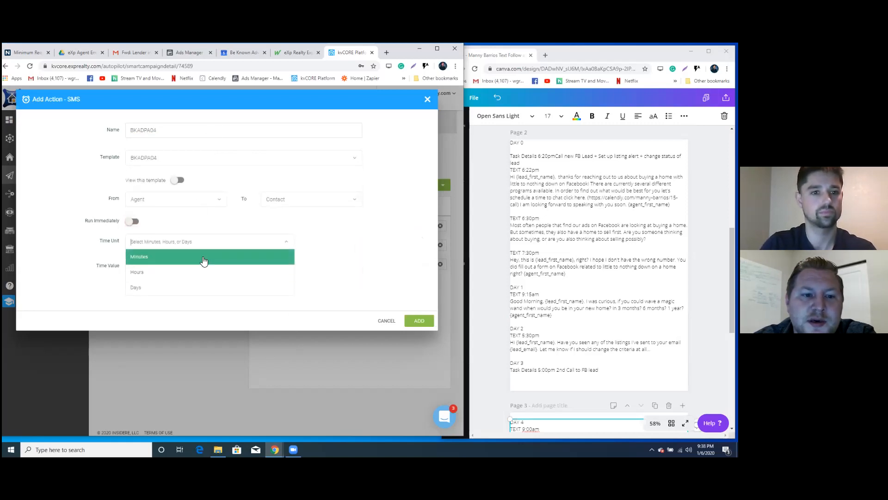
{"action": "left_click", "coordinate": [191, 290]}
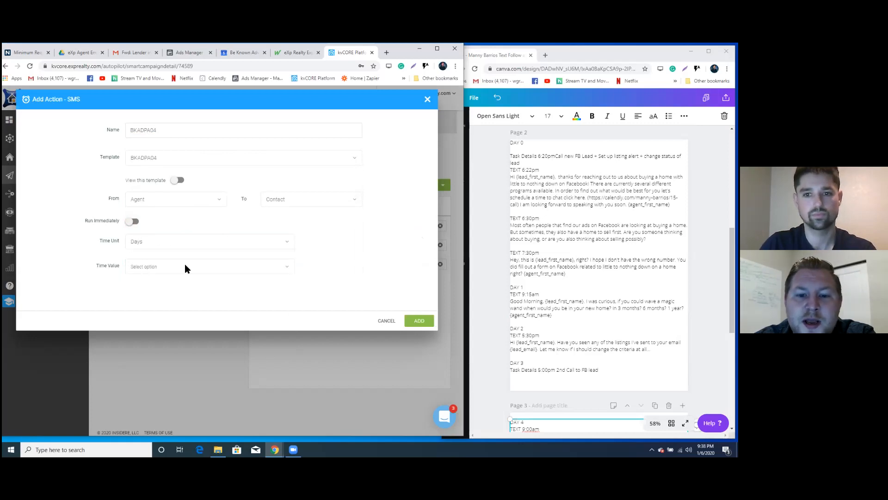
{"action": "left_click", "coordinate": [178, 268]}
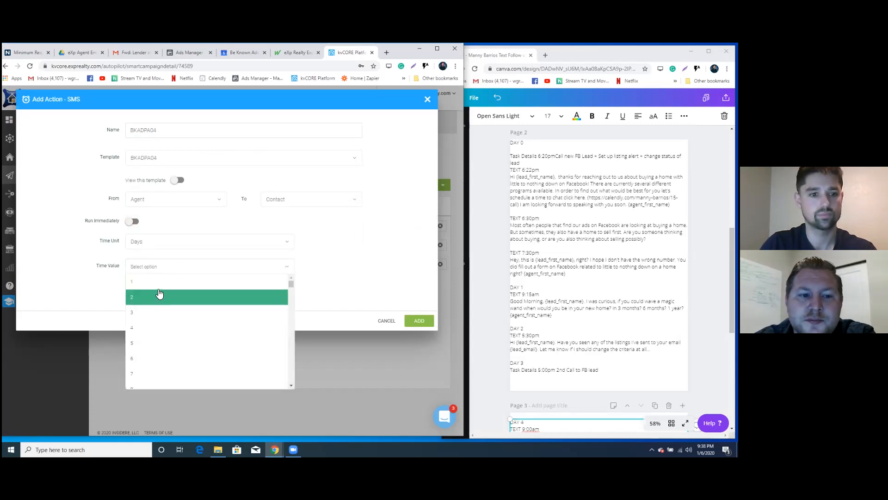
{"action": "left_click", "coordinate": [173, 285]}
{"action": "left_click", "coordinate": [418, 321]}
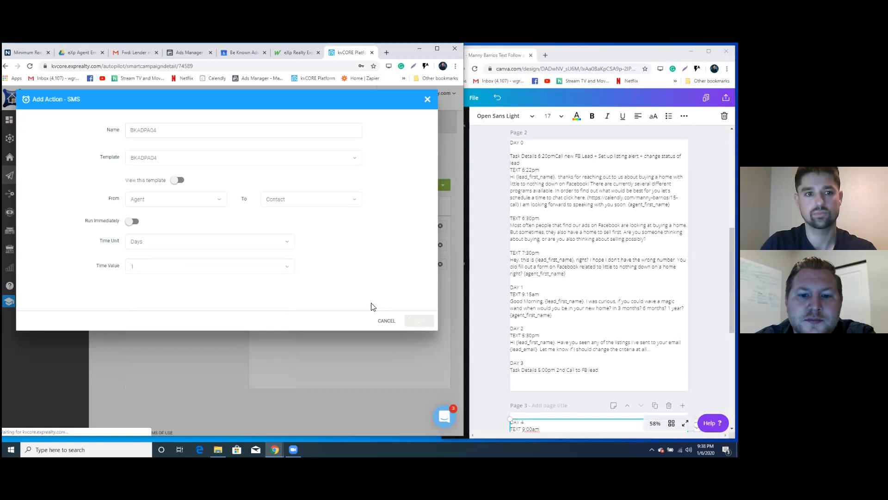
- Add SMS action BKADPA05 with the BKADPA05 template, sent on day 2
{"action": "left_click", "coordinate": [419, 190]}
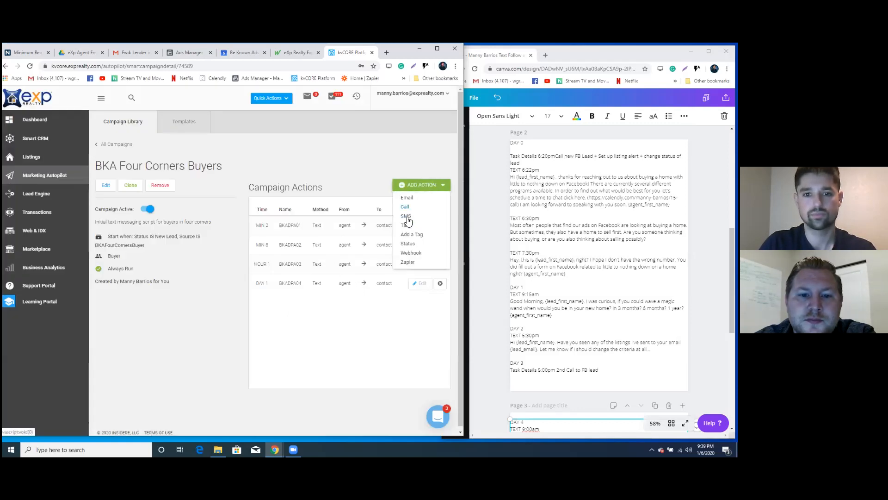
{"action": "left_click", "coordinate": [409, 219]}
{"action": "left_click", "coordinate": [187, 132]}
{"action": "type", "text": "BKADPA01"}
{"action": "key", "text": "BackSpace"}
{"action": "type", "text": "5"}
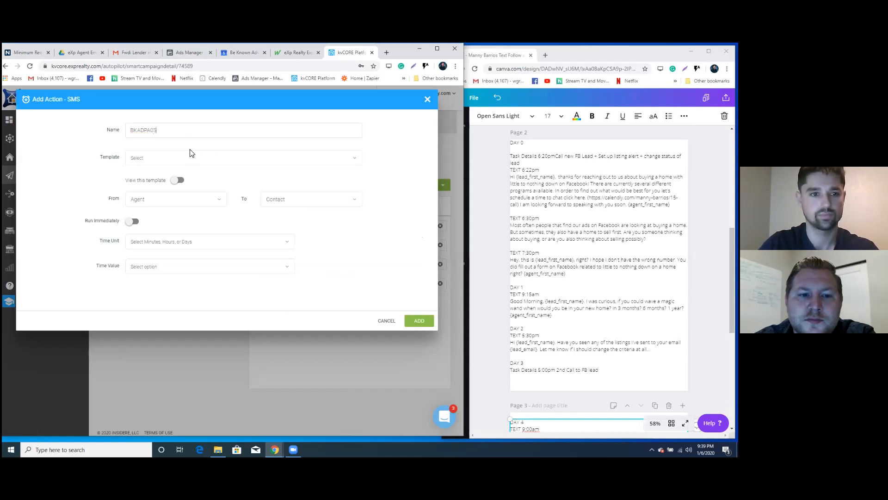
{"action": "left_click", "coordinate": [178, 159]}
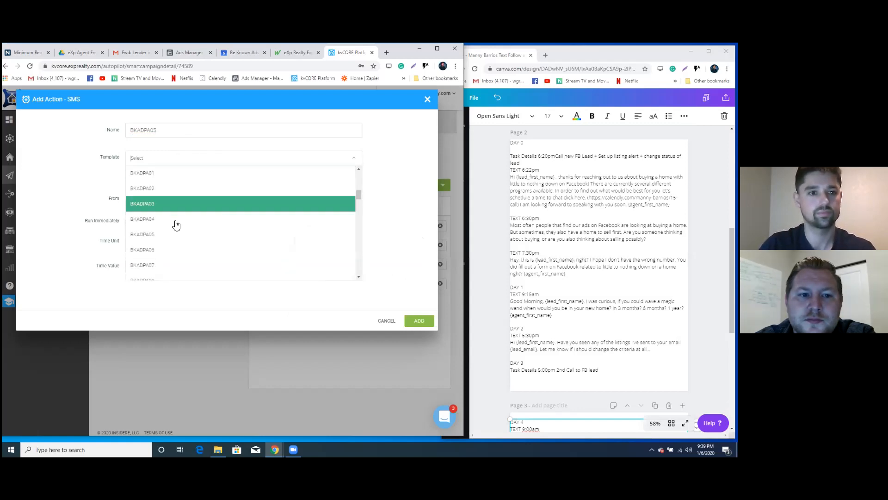
{"action": "left_click", "coordinate": [175, 235]}
{"action": "left_click", "coordinate": [234, 241]}
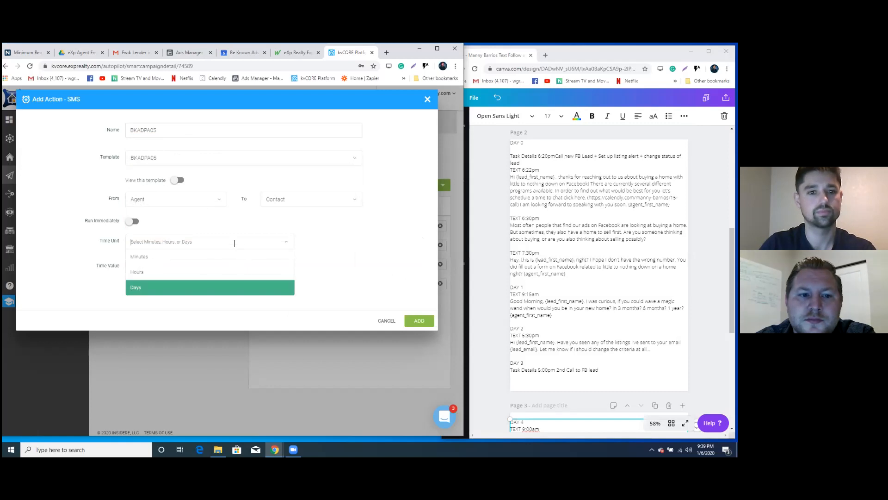
{"action": "left_click", "coordinate": [217, 291]}
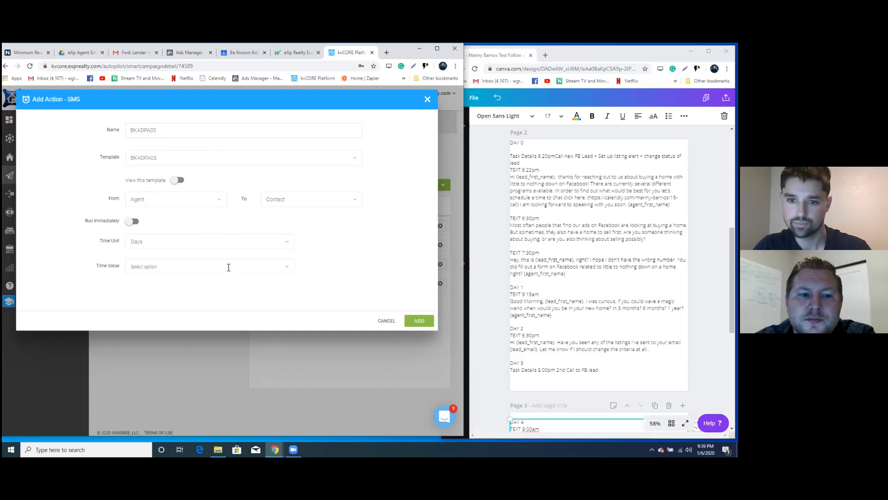
{"action": "left_click", "coordinate": [225, 268]}
{"action": "left_click", "coordinate": [197, 301]}
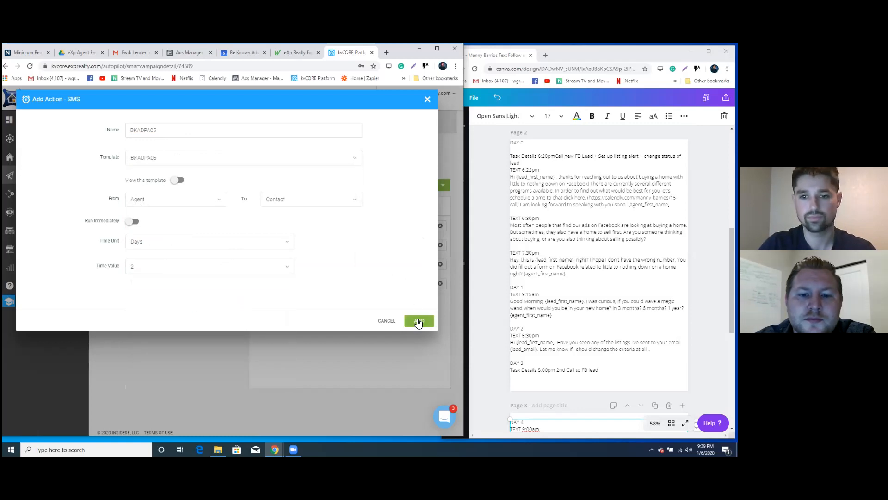
{"action": "key", "text": "Return"}
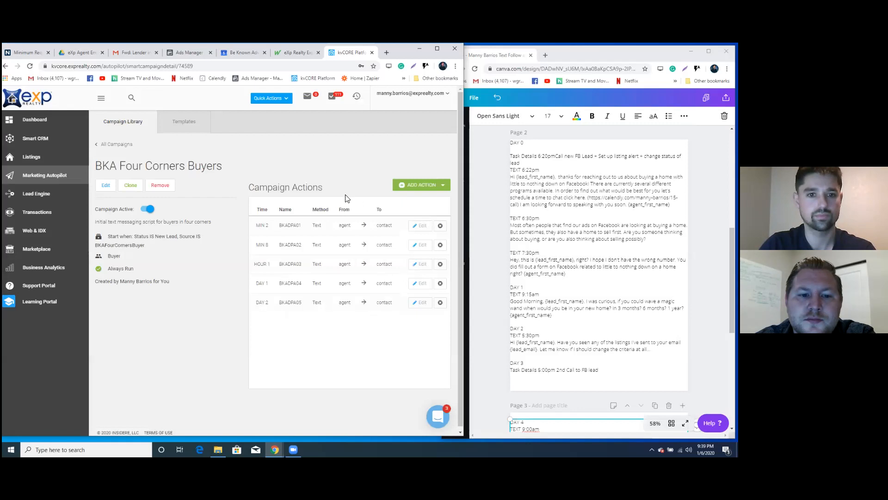
- Start a new SMS action named BKADPA06 using the BKADPA06 template
{"action": "left_click", "coordinate": [419, 184]}
{"action": "left_click", "coordinate": [405, 217]}
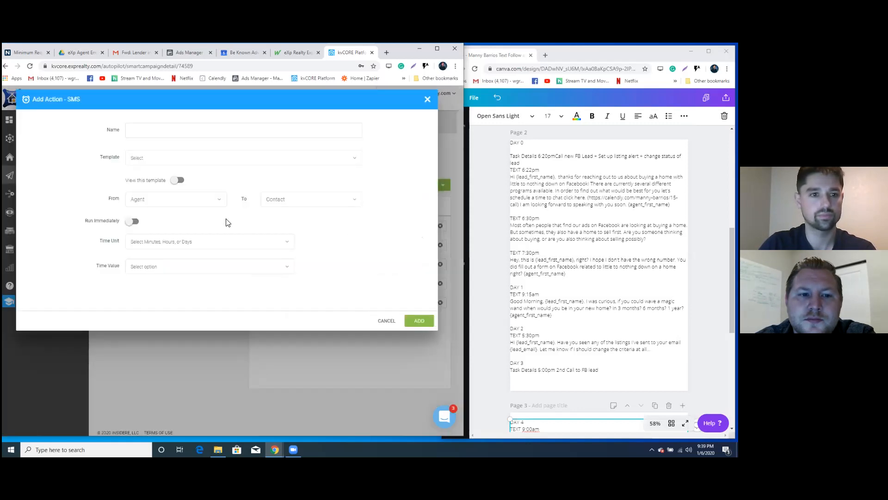
{"action": "type", "text": "BKADPA01"}
{"action": "key", "text": "BackSpace"}
{"action": "type", "text": "6"}
{"action": "left_click", "coordinate": [209, 158]}
{"action": "left_click", "coordinate": [182, 250]}
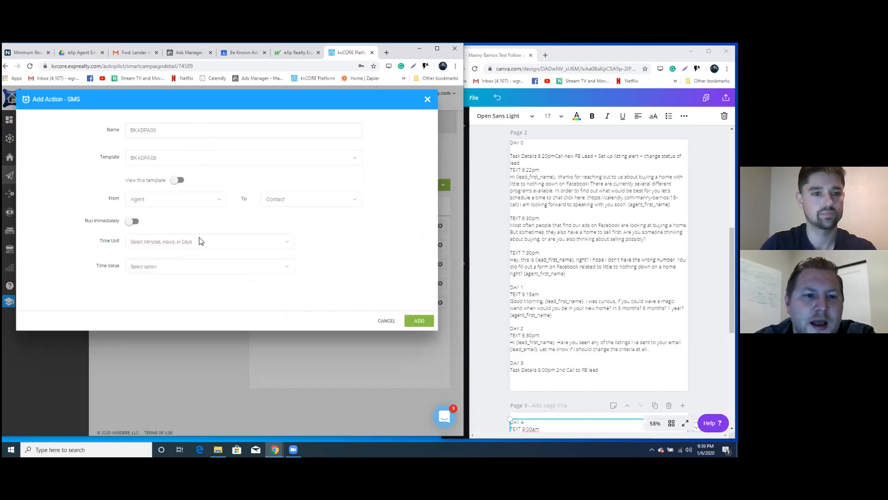
- Set the BKADPA06 text's delay to 4 days and add it to the campaign
{"action": "left_click", "coordinate": [202, 241]}
{"action": "left_click", "coordinate": [195, 291]}
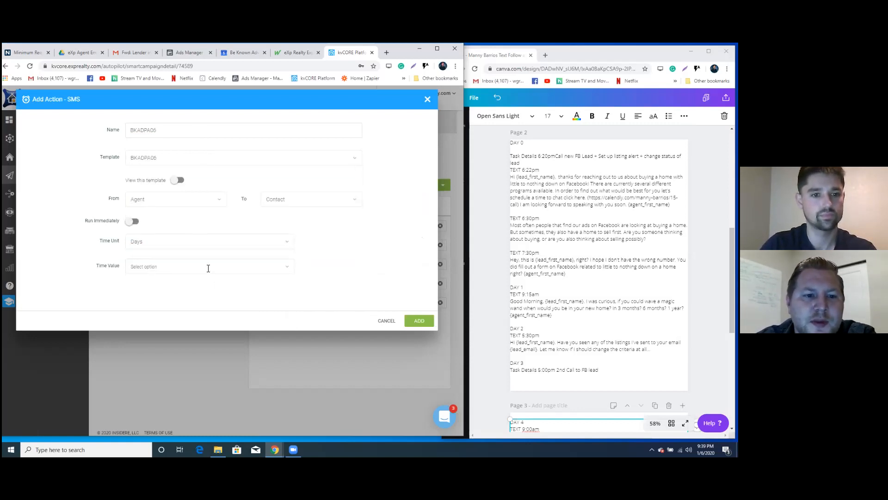
{"action": "left_click", "coordinate": [208, 267]}
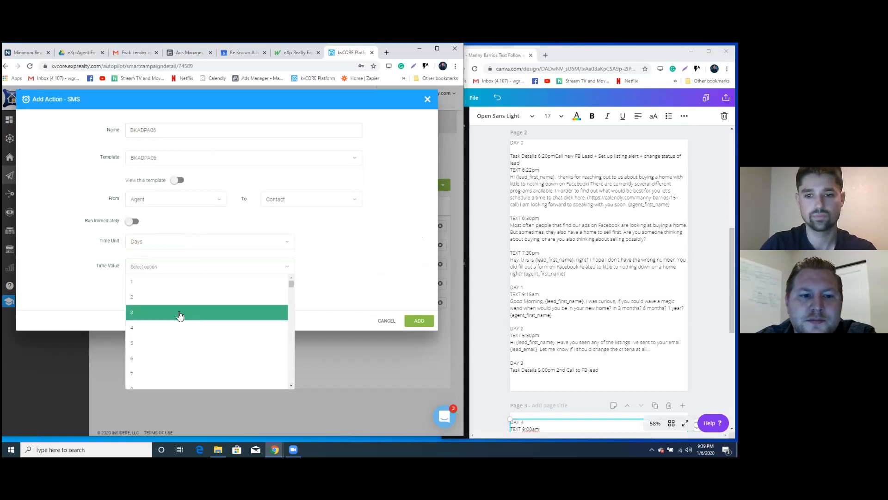
{"action": "left_click", "coordinate": [180, 315]}
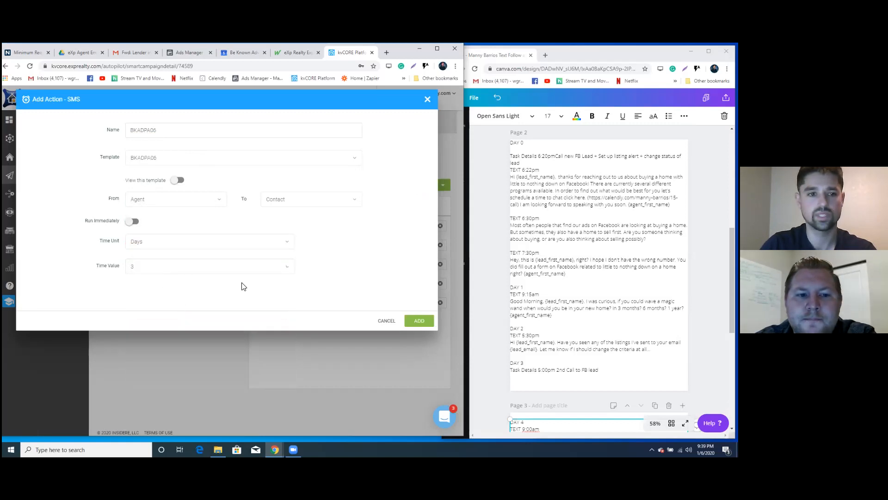
{"action": "left_click", "coordinate": [245, 267]}
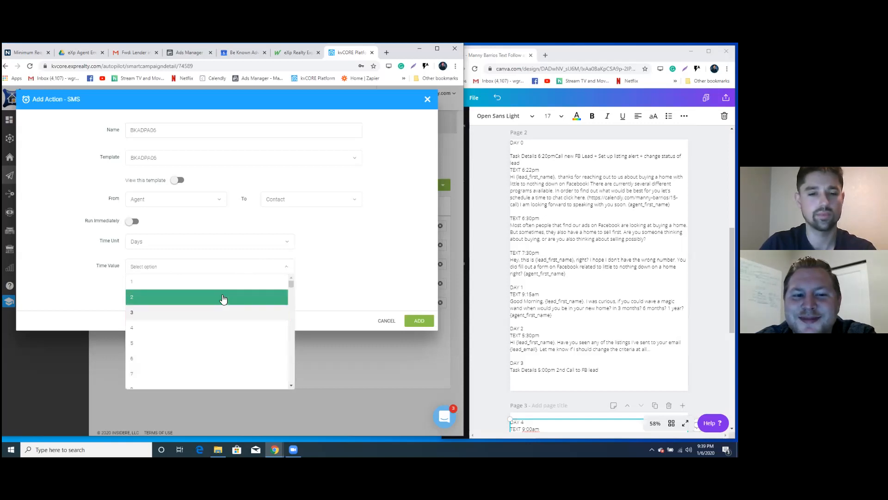
{"action": "left_click", "coordinate": [223, 298]}
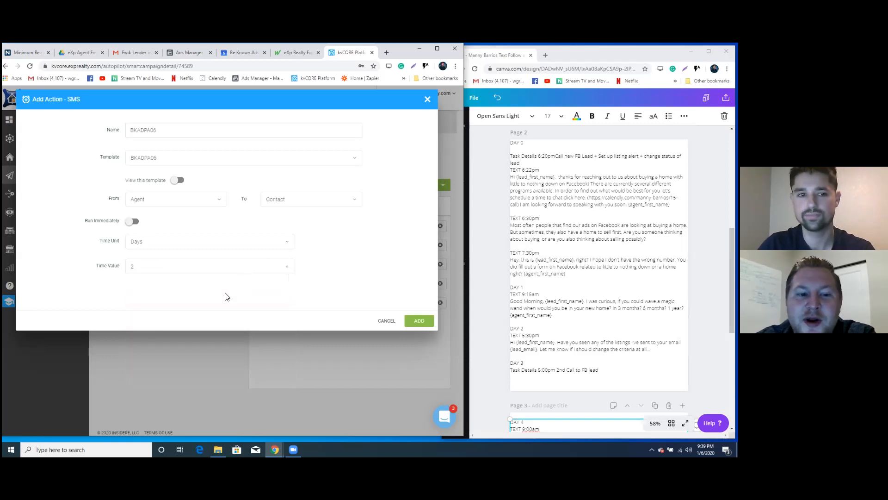
{"action": "left_click", "coordinate": [278, 268]}
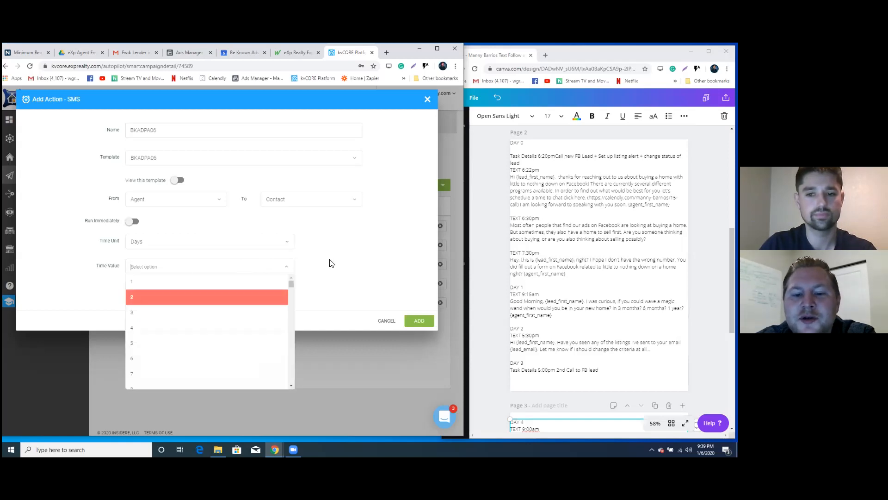
{"action": "scroll", "coordinate": [544, 354], "scroll_direction": "down", "scroll_amount": 3}
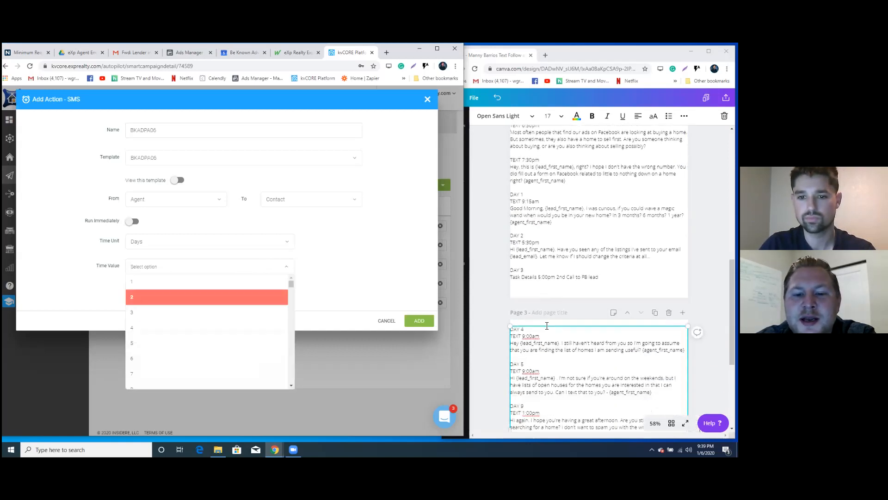
{"action": "scroll", "coordinate": [546, 326], "scroll_direction": "down", "scroll_amount": 3}
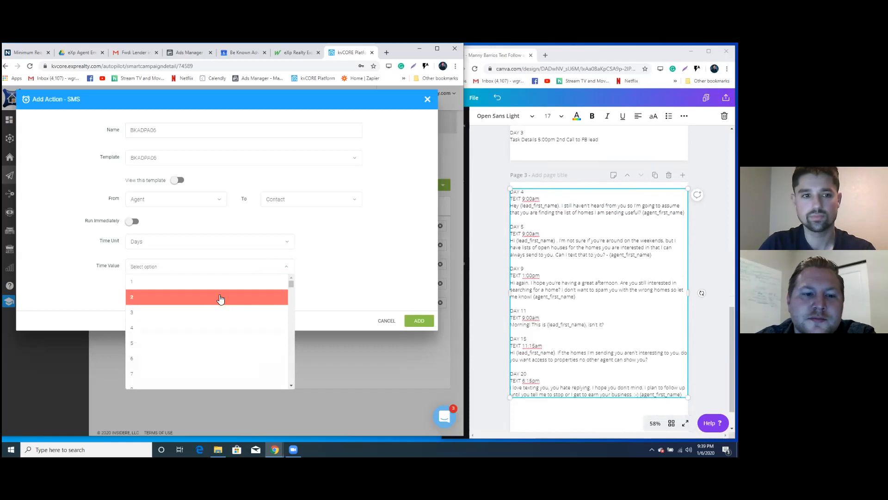
{"action": "left_click", "coordinate": [214, 327]}
{"action": "left_click", "coordinate": [419, 320]}
- Add SMS action BKADPA07 with template BKADPA07, sent on day 5
{"action": "left_click", "coordinate": [423, 185]}
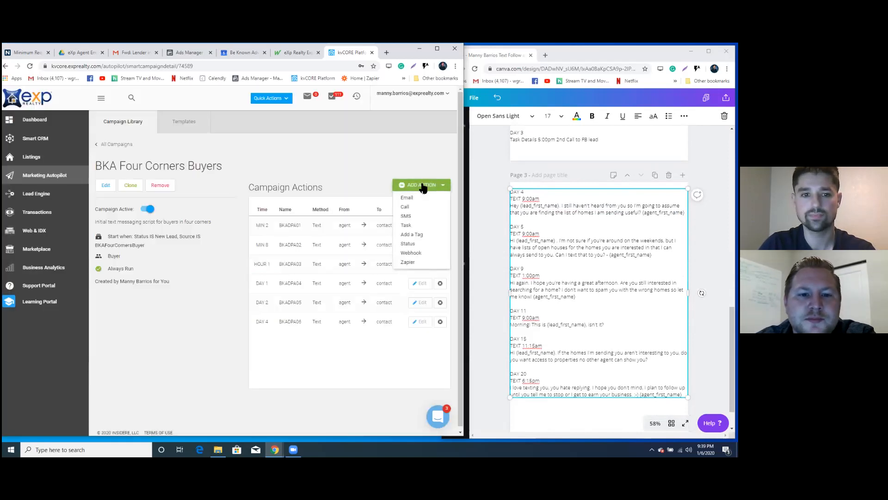
{"action": "left_click", "coordinate": [407, 217]}
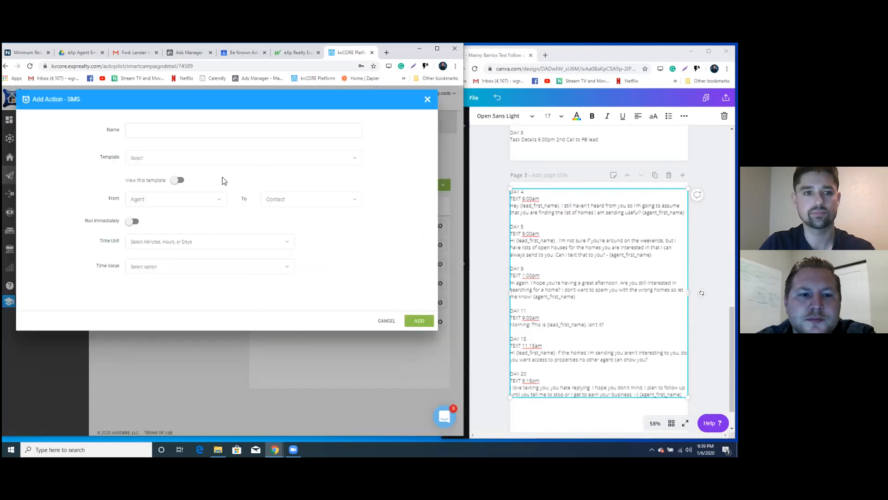
{"action": "type", "text": "BKADPA01"}
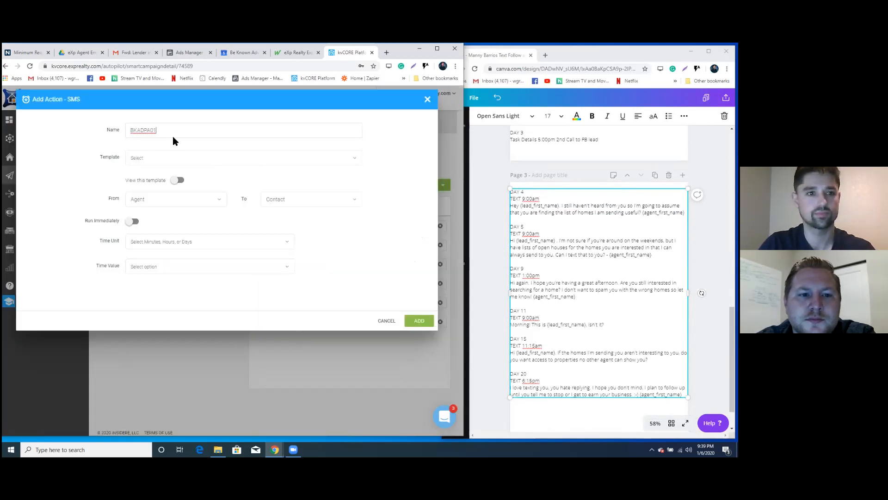
{"action": "key", "text": "BackSpace"}
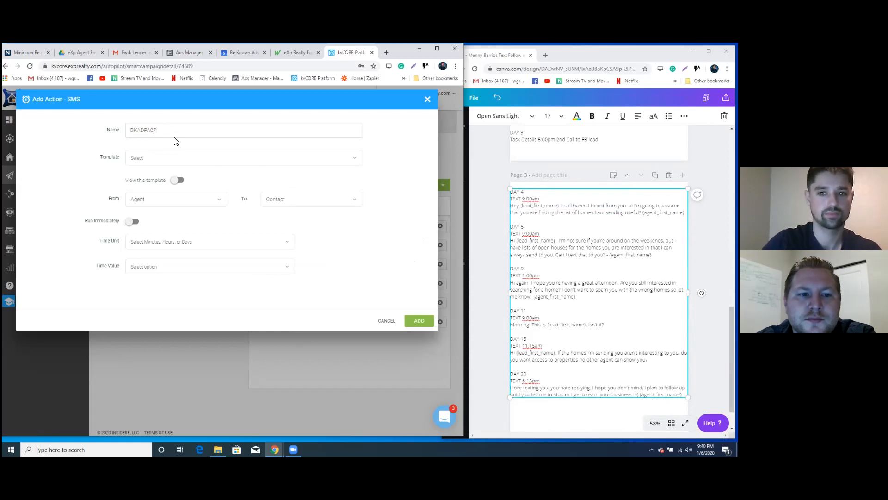
{"action": "left_click", "coordinate": [218, 158]}
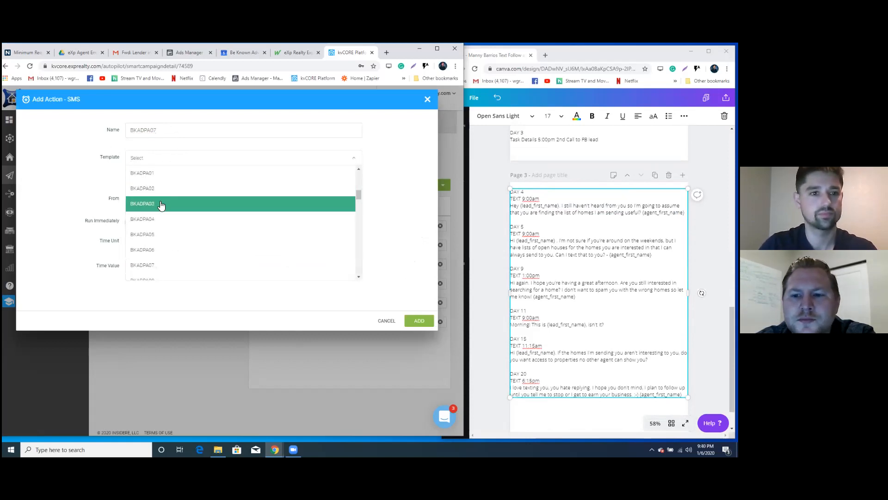
{"action": "left_click", "coordinate": [167, 265]}
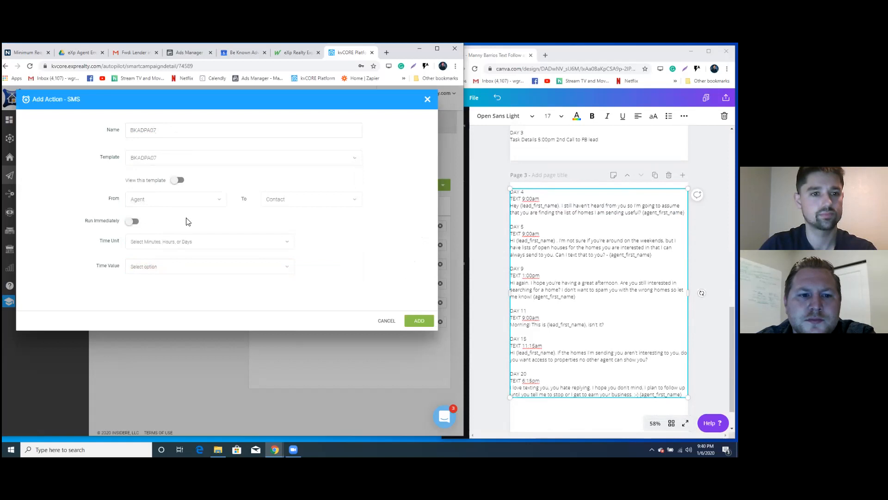
{"action": "left_click", "coordinate": [203, 244]}
{"action": "left_click", "coordinate": [187, 291]}
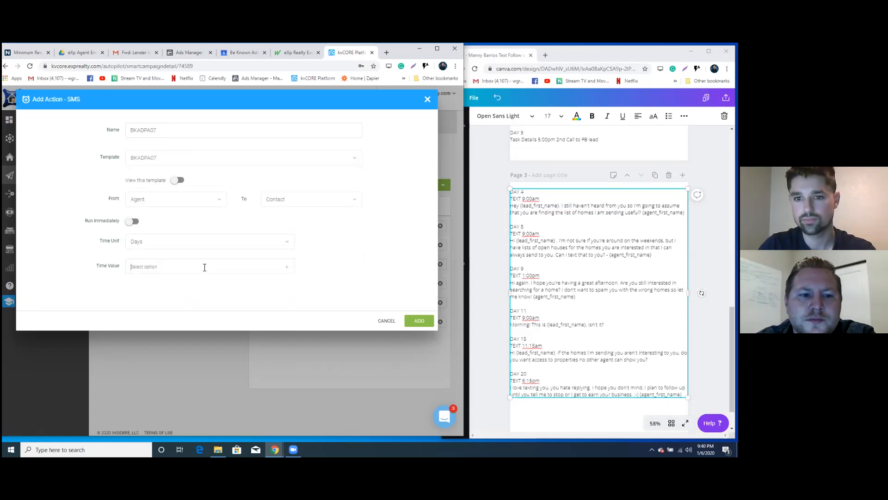
{"action": "left_click", "coordinate": [205, 267]}
{"action": "left_click", "coordinate": [175, 337]}
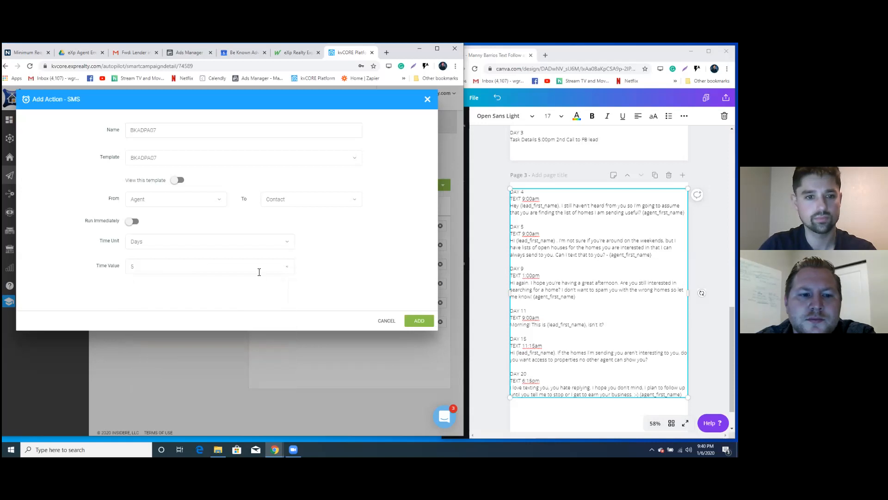
{"action": "left_click", "coordinate": [419, 321]}
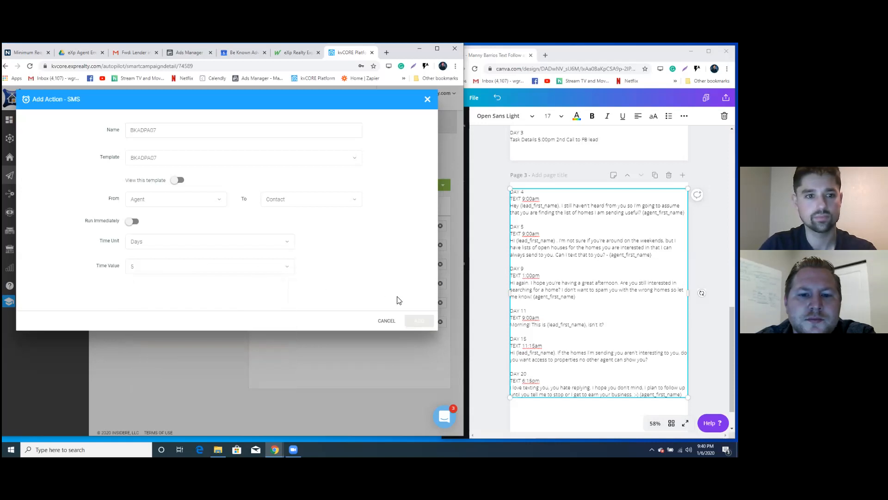
- Add SMS action BKADPA08 with template BKADPA08, sent on day 9
{"action": "left_click", "coordinate": [411, 185]}
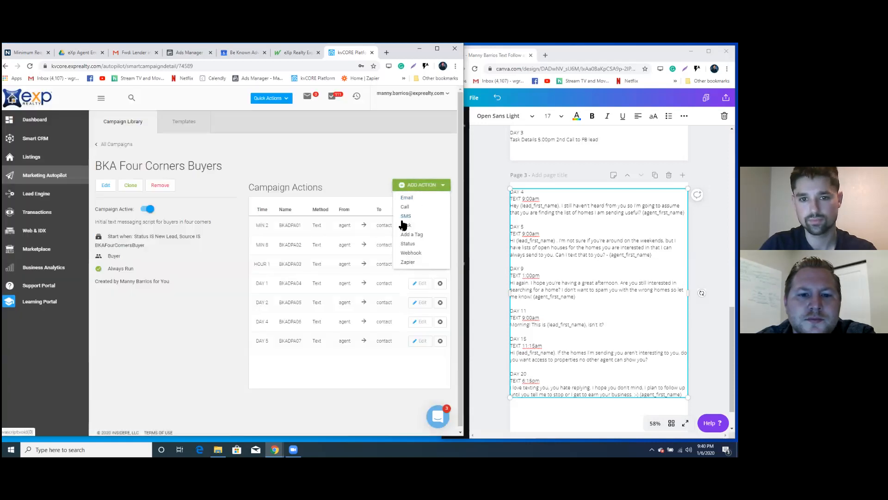
{"action": "left_click", "coordinate": [405, 215]}
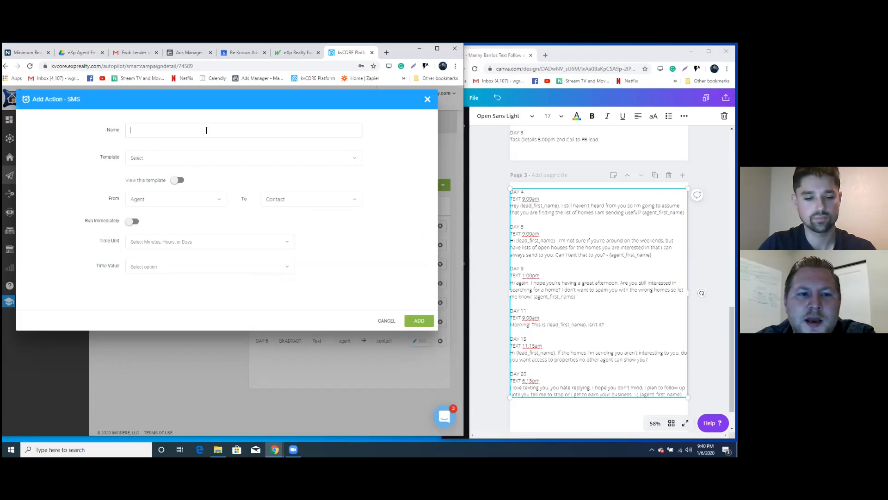
{"action": "type", "text": "BKADPA08"}
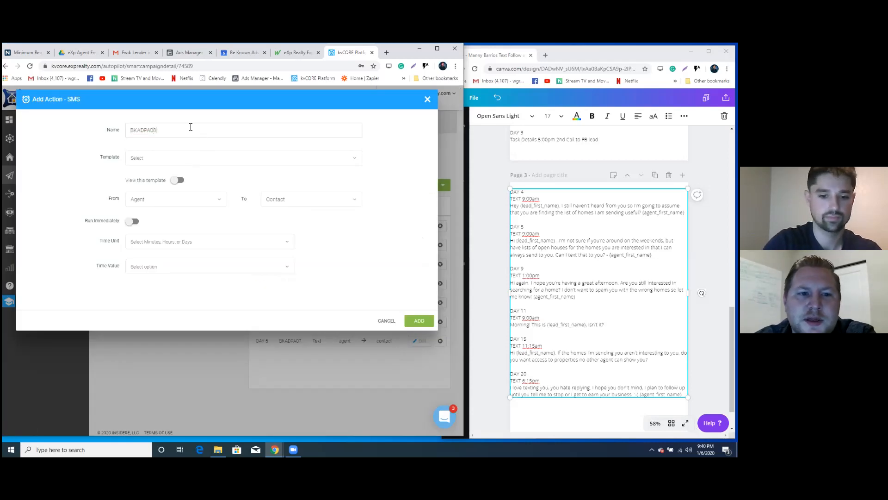
{"action": "left_click", "coordinate": [211, 154]}
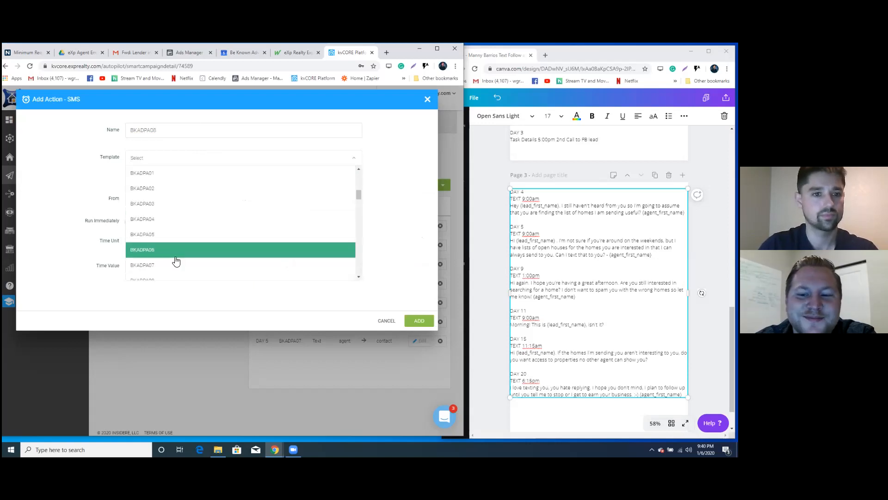
{"action": "left_click", "coordinate": [175, 277]}
{"action": "left_click", "coordinate": [181, 241]}
{"action": "left_click", "coordinate": [173, 290]}
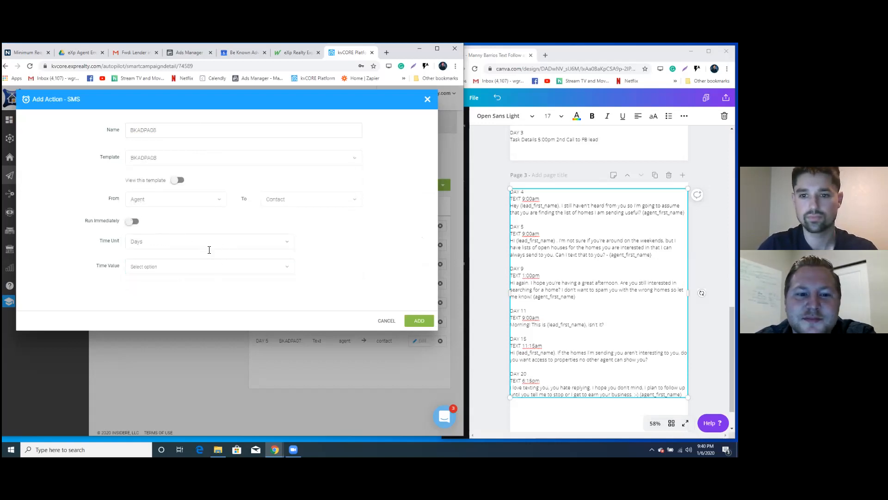
{"action": "left_click", "coordinate": [187, 269]}
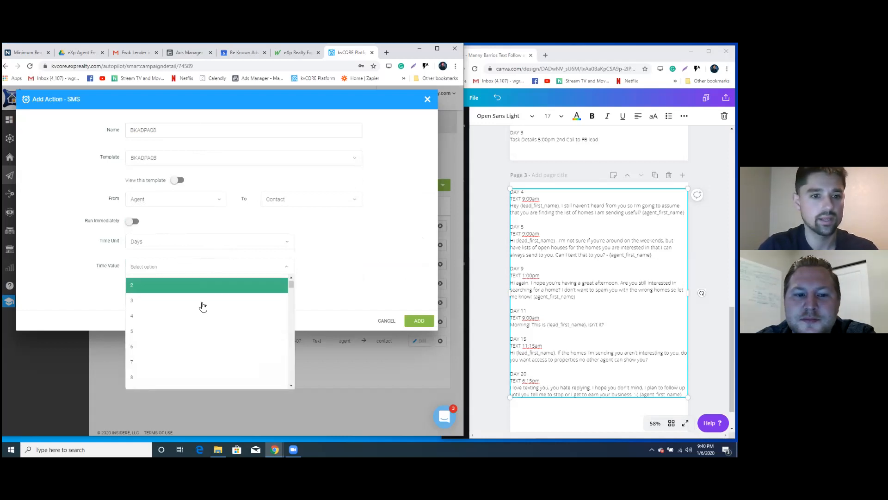
{"action": "left_click", "coordinate": [176, 289]}
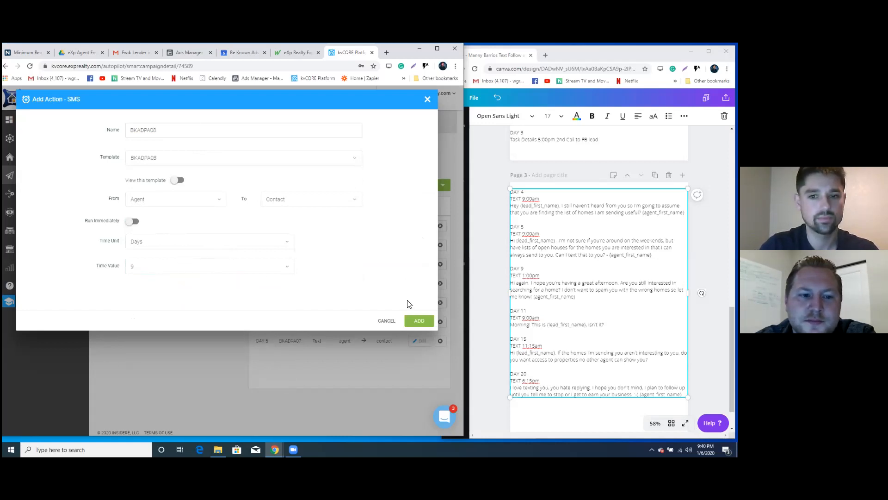
{"action": "left_click", "coordinate": [412, 322]}
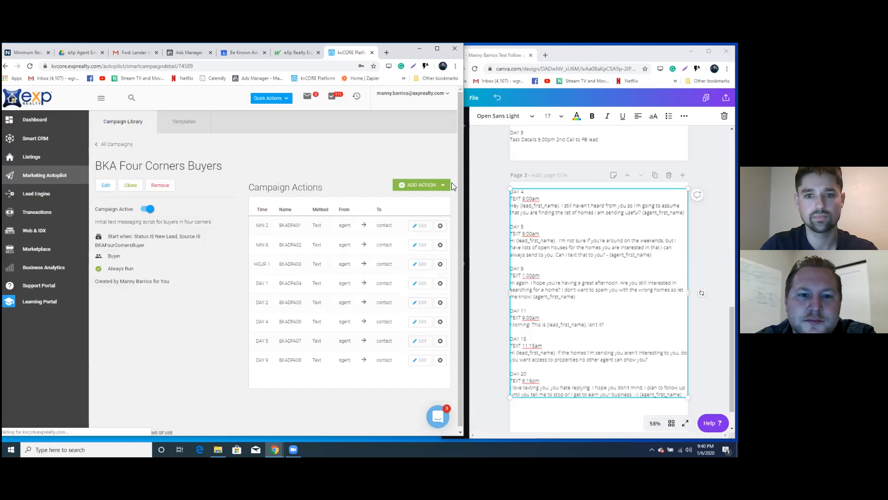
{"action": "left_click", "coordinate": [435, 184]}
- Set up SMS action BKADPA09 with template BKADPA09, sent on day 11
{"action": "left_click", "coordinate": [418, 218]}
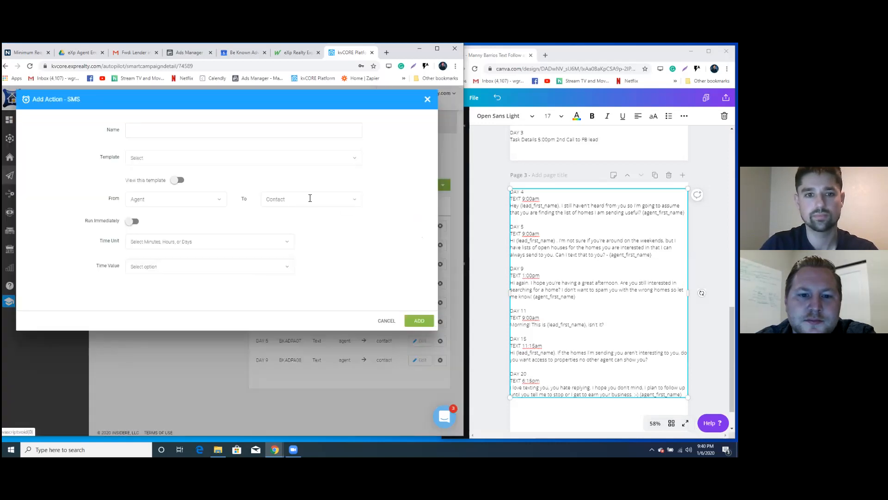
{"action": "type", "text": "BKADPA01"}
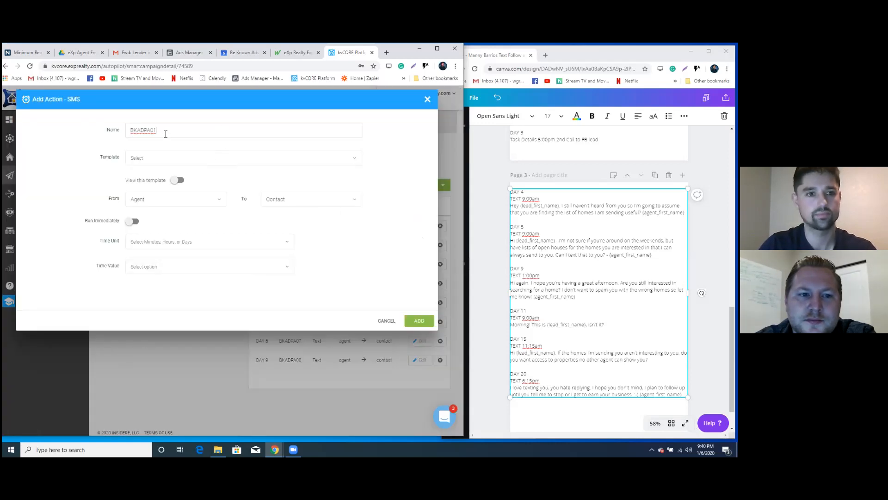
{"action": "key", "text": "BackSpace"}
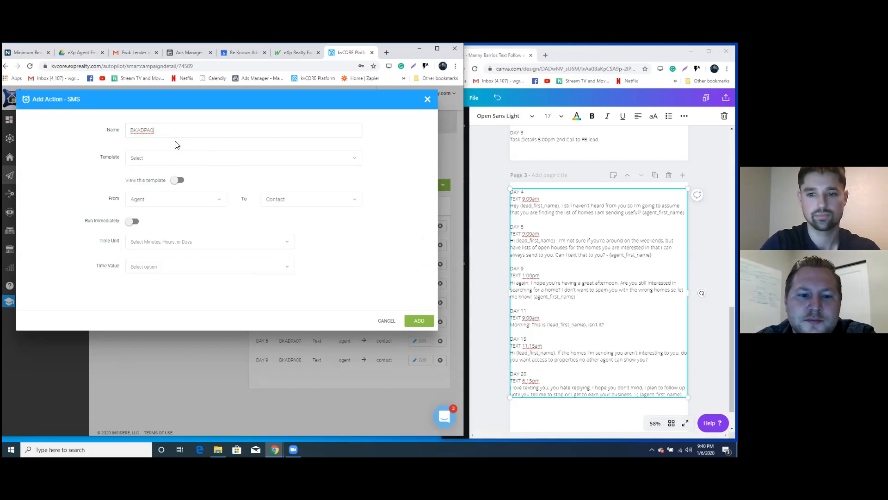
{"action": "type", "text": "9"}
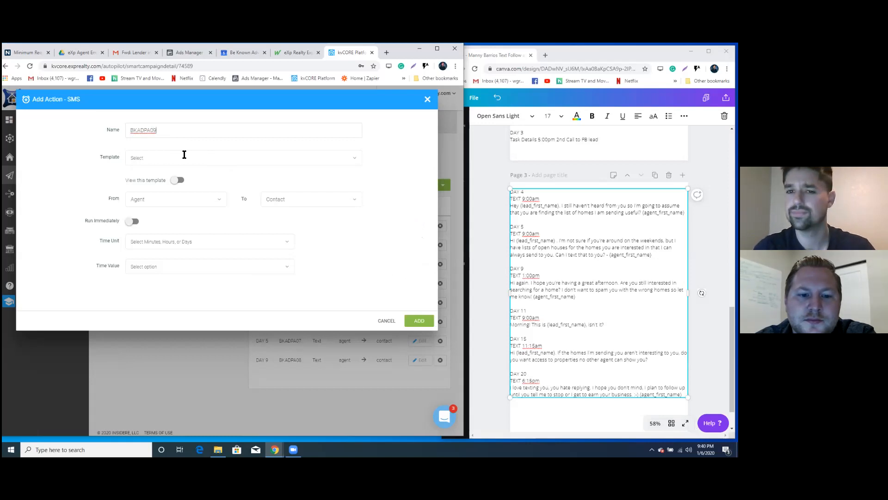
{"action": "left_click", "coordinate": [212, 157]}
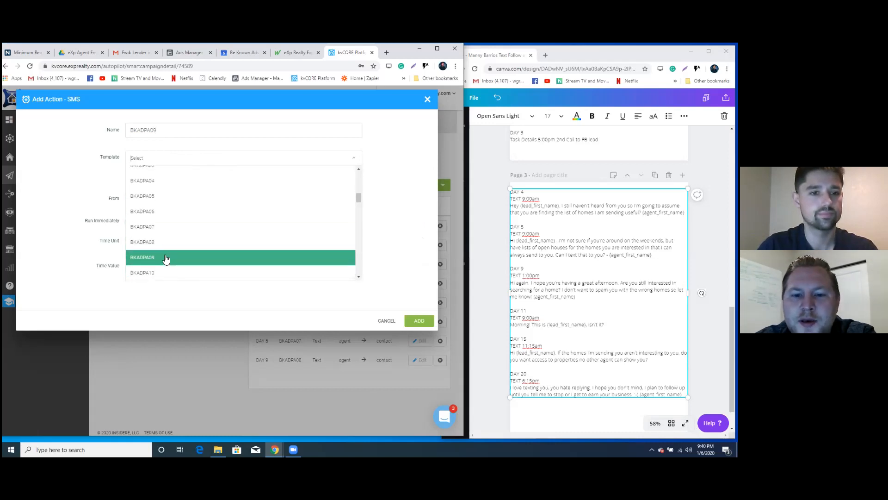
{"action": "left_click", "coordinate": [166, 258]}
{"action": "left_click", "coordinate": [203, 242]}
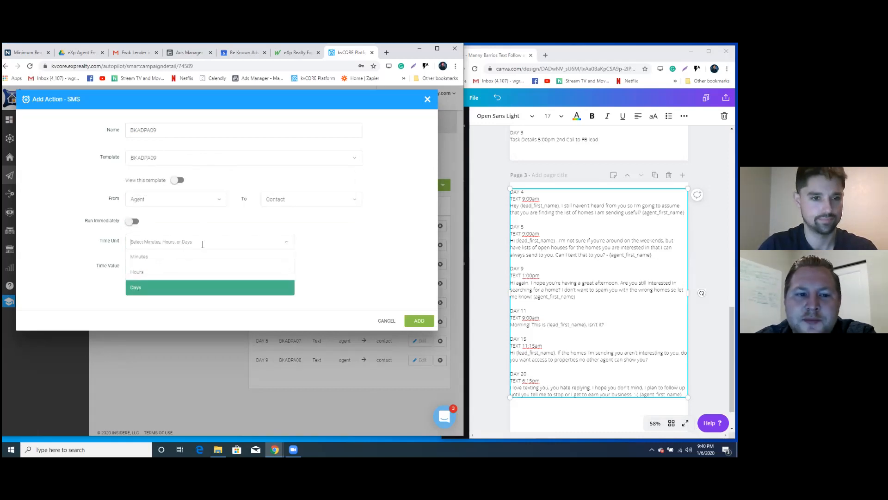
{"action": "left_click", "coordinate": [188, 287]}
{"action": "left_click", "coordinate": [202, 269]}
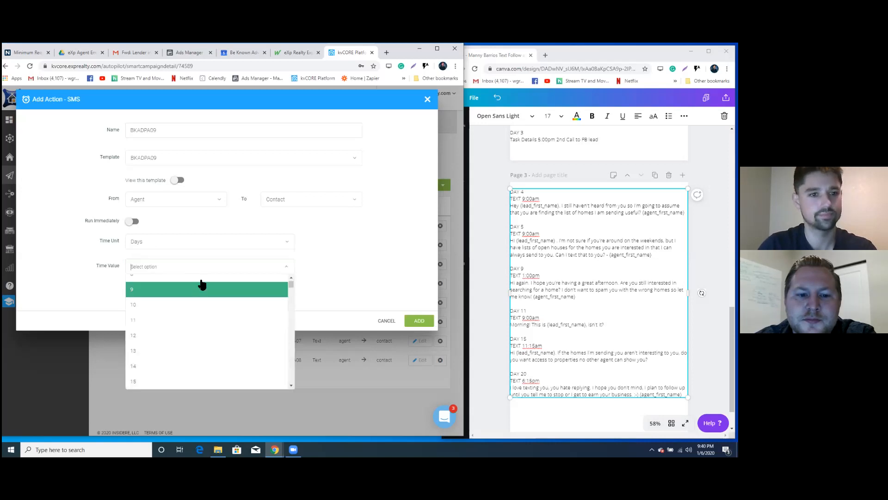
{"action": "left_click", "coordinate": [181, 321]}
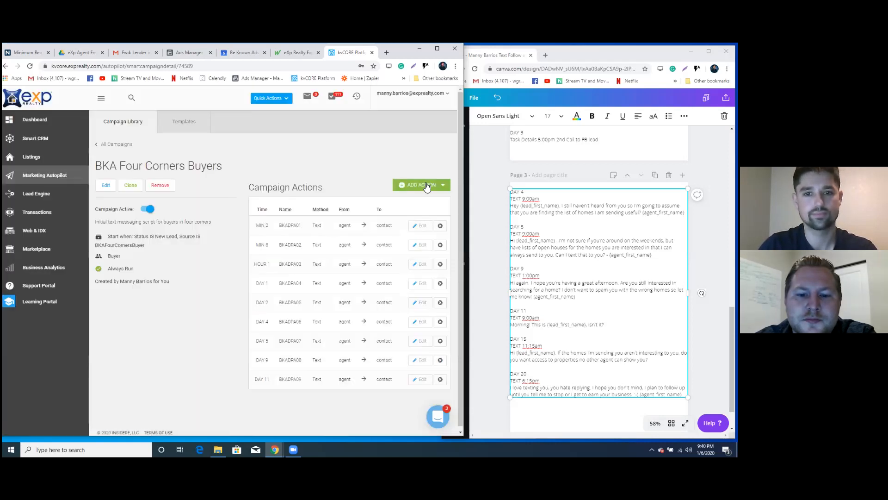
- Add SMS action BKADPA10 with template BKADPA10, sent on day 15
{"action": "left_click", "coordinate": [421, 185]}
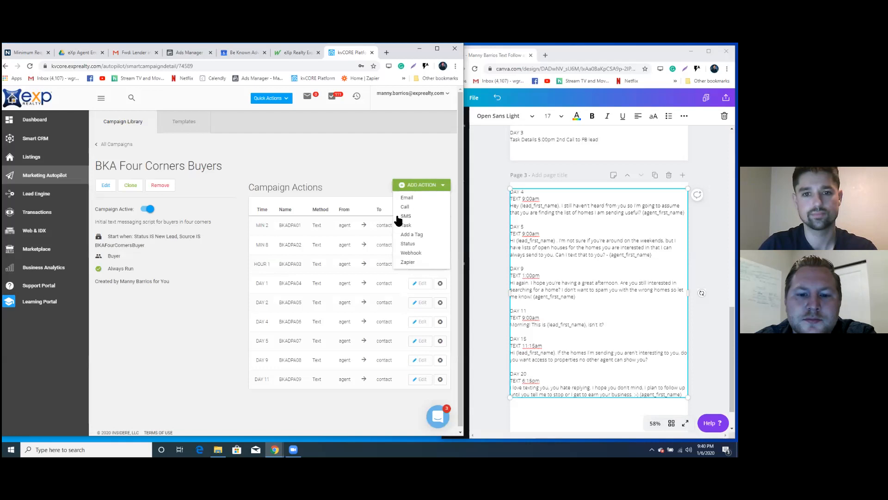
{"action": "left_click", "coordinate": [412, 218]}
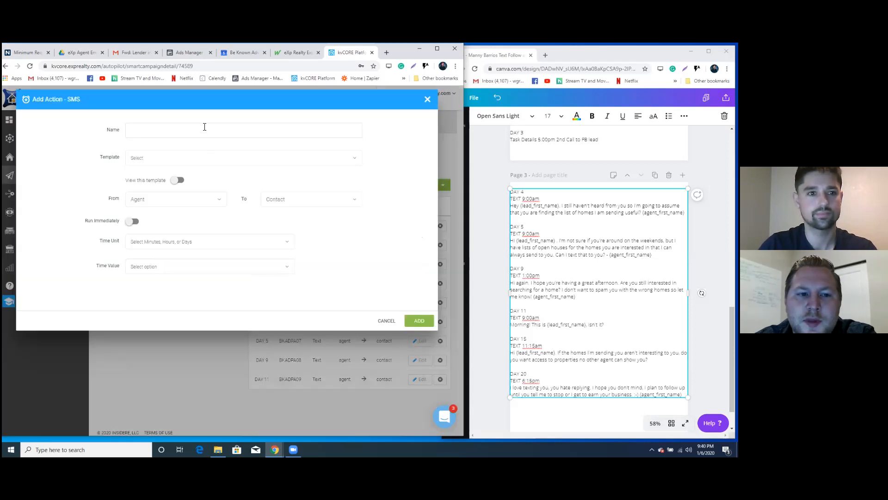
{"action": "type", "text": "BKADPA0"}
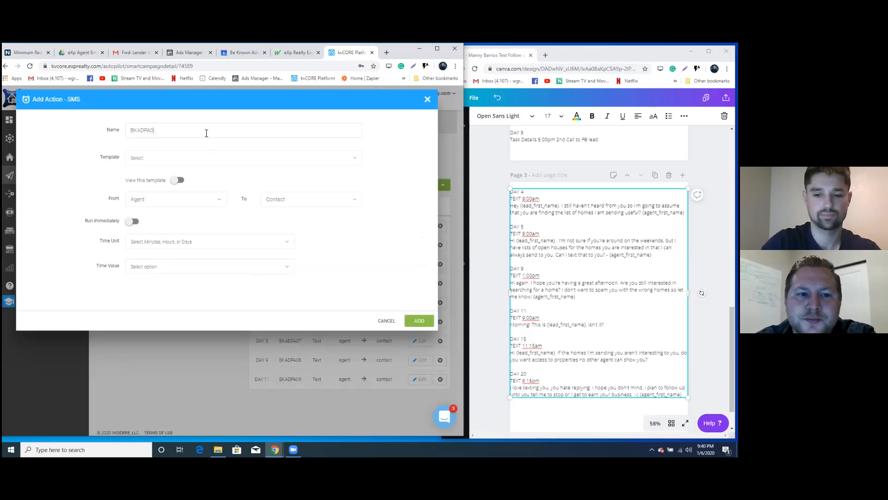
{"action": "left_click", "coordinate": [217, 157]}
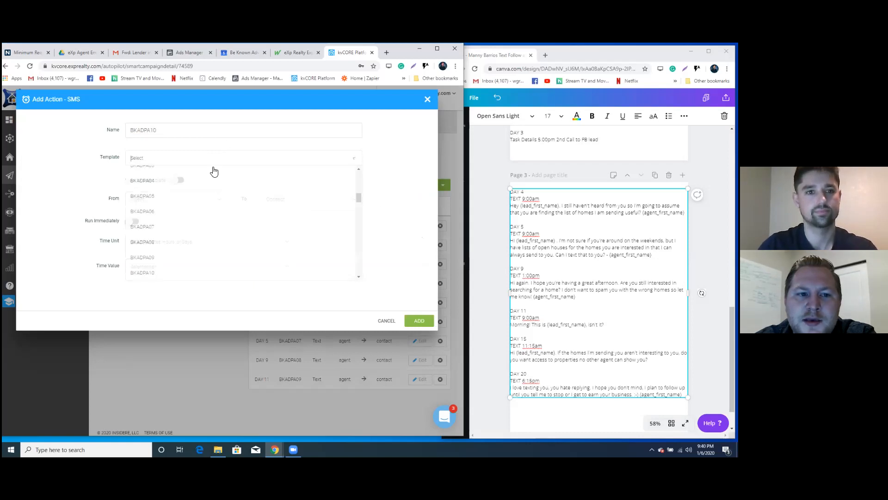
{"action": "left_click", "coordinate": [212, 275]}
{"action": "left_click", "coordinate": [185, 245]}
{"action": "left_click", "coordinate": [185, 292]}
{"action": "left_click", "coordinate": [199, 267]}
{"action": "scroll", "coordinate": [195, 290], "scroll_direction": "down", "scroll_amount": 3}
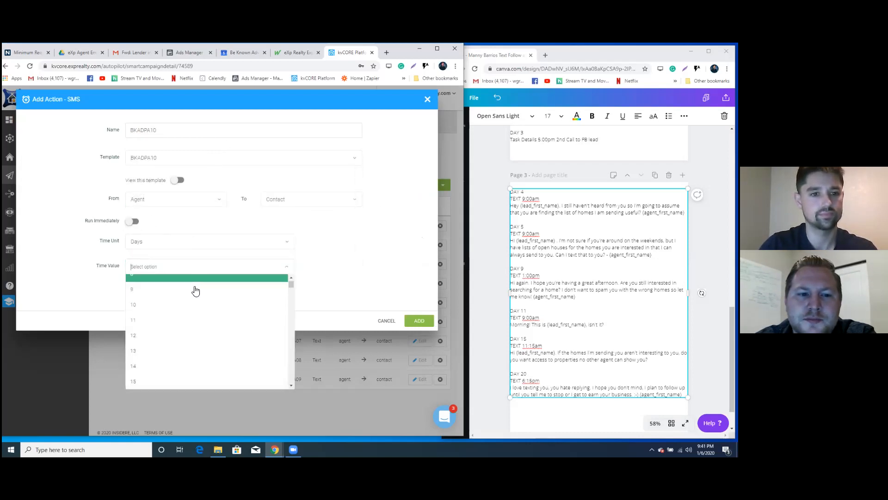
{"action": "left_click", "coordinate": [207, 385]}
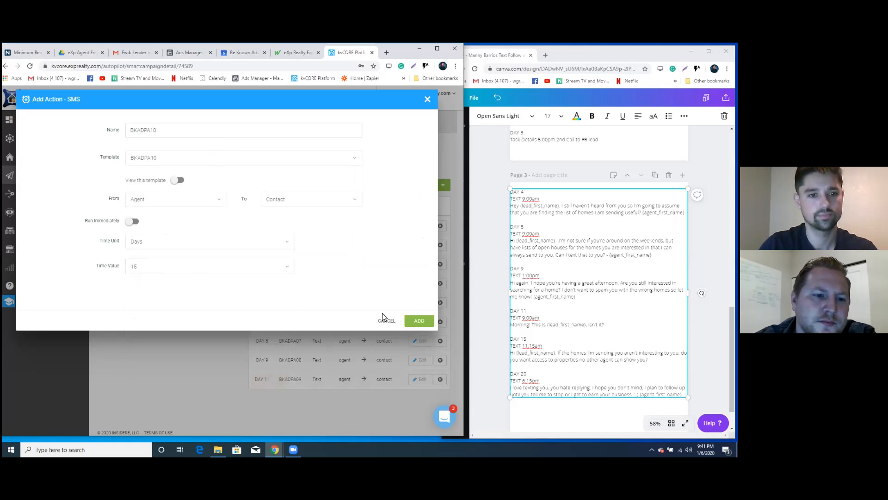
{"action": "left_click", "coordinate": [416, 322]}
- Add SMS action BKADPA11 with template BKADPA11, sent on day 20
{"action": "left_click", "coordinate": [422, 185]}
{"action": "left_click", "coordinate": [405, 216]}
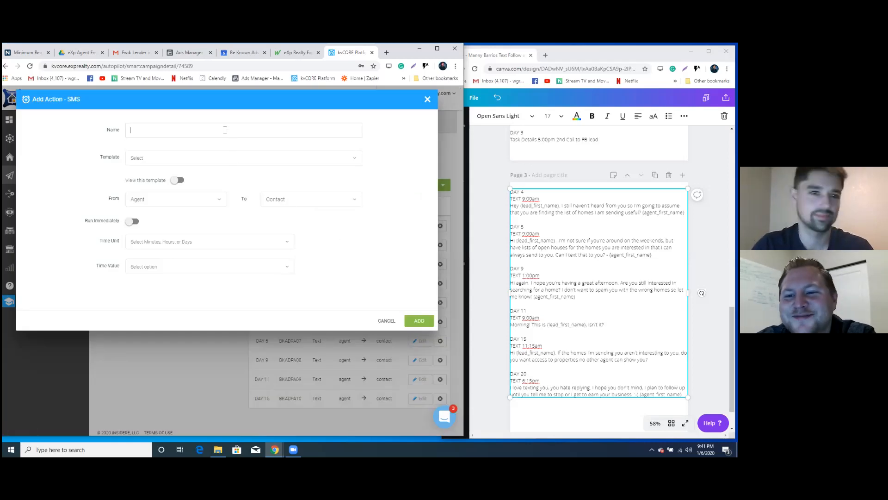
{"action": "type", "text": "BKADPA01"}
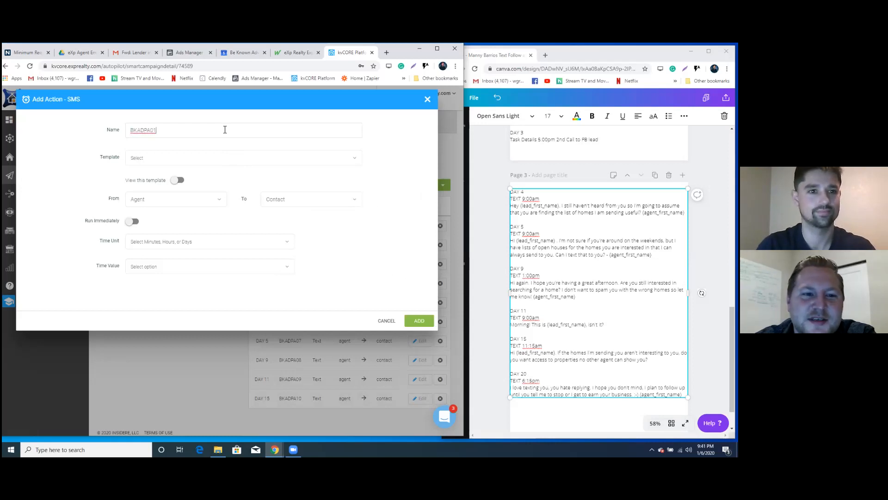
{"action": "key", "text": "BackSpace"}
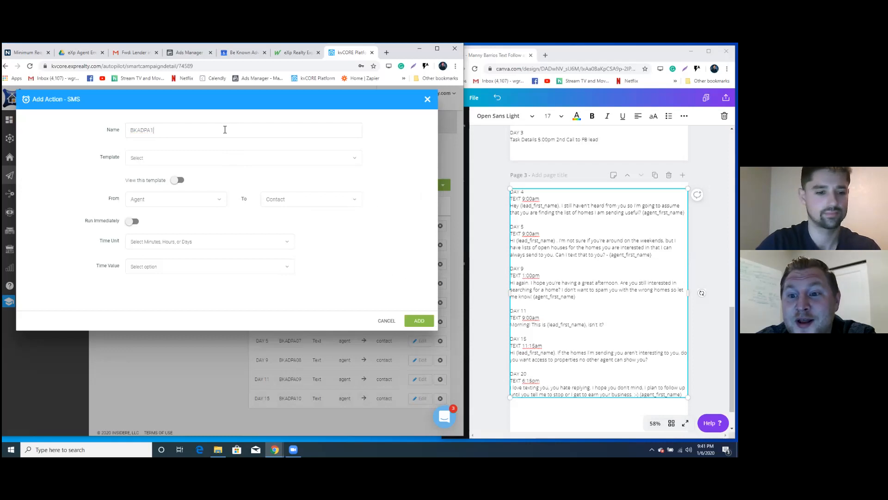
{"action": "left_click", "coordinate": [214, 157]}
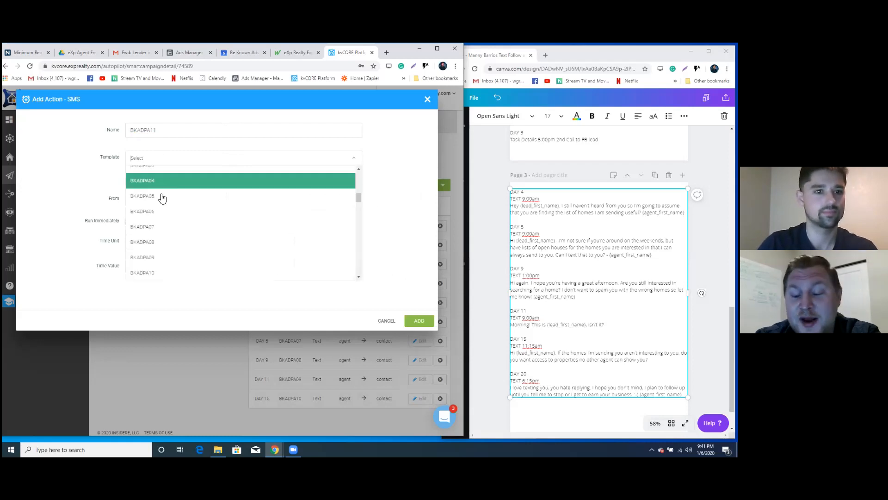
{"action": "scroll", "coordinate": [176, 258], "scroll_direction": "down", "scroll_amount": 1}
{"action": "left_click", "coordinate": [172, 254]}
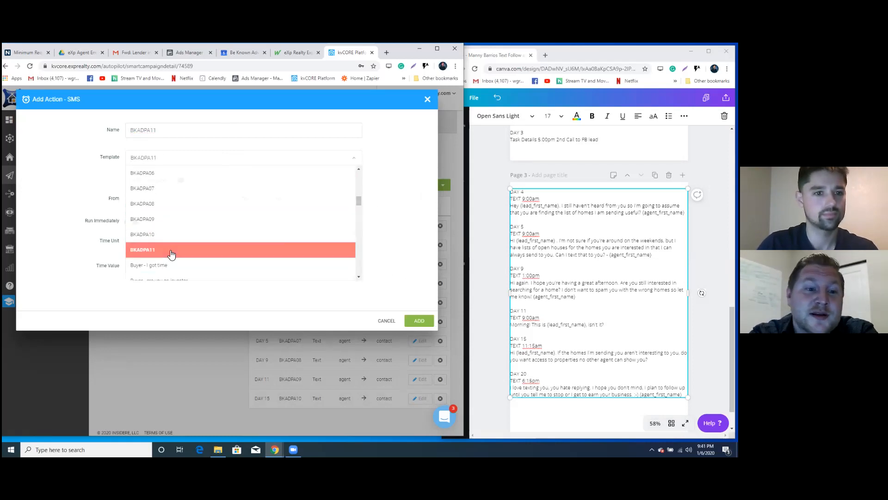
{"action": "left_click", "coordinate": [185, 247]}
{"action": "left_click", "coordinate": [175, 290]}
{"action": "left_click", "coordinate": [184, 265]}
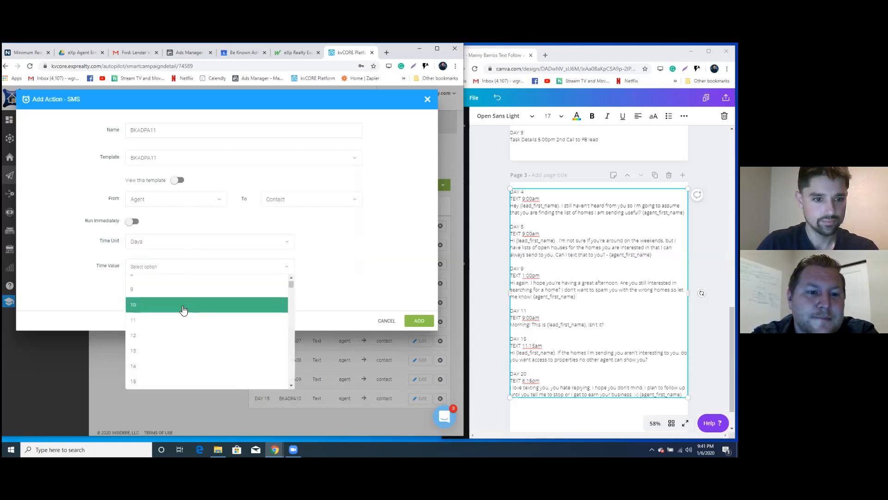
{"action": "left_click", "coordinate": [175, 347]}
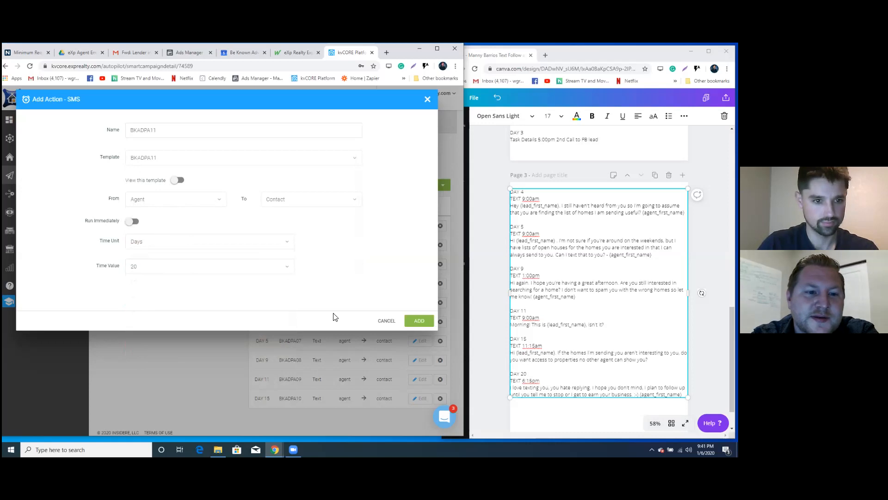
{"action": "left_click", "coordinate": [413, 324]}
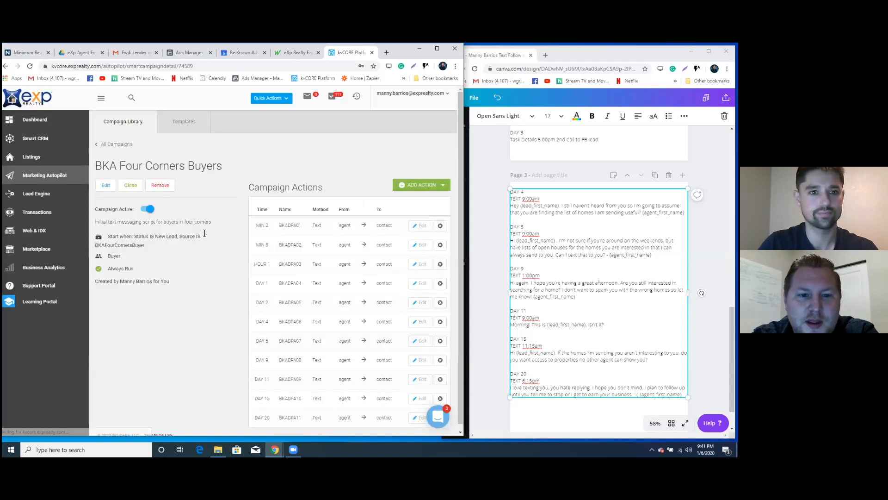
- Review the Day 0 task in the Canva script, then return to the kvCORE campaign
{"action": "scroll", "coordinate": [351, 213], "scroll_direction": "down", "scroll_amount": 1}
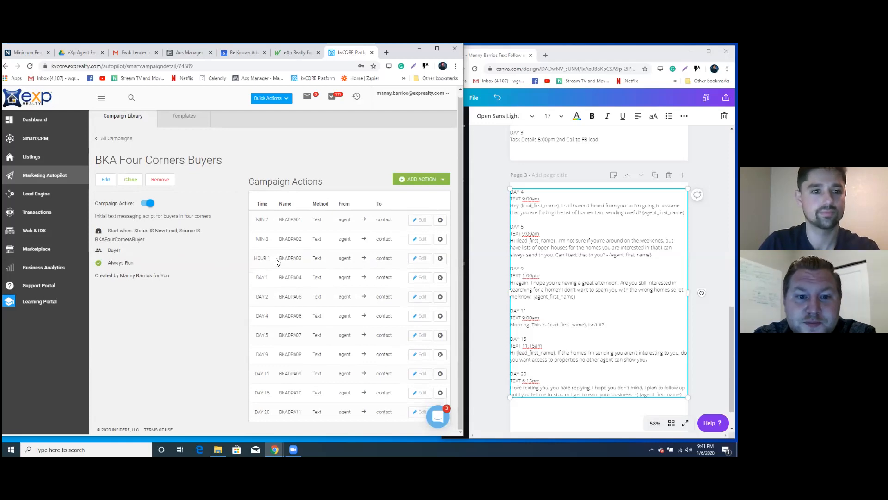
{"action": "scroll", "coordinate": [273, 257], "scroll_direction": "up", "scroll_amount": 1}
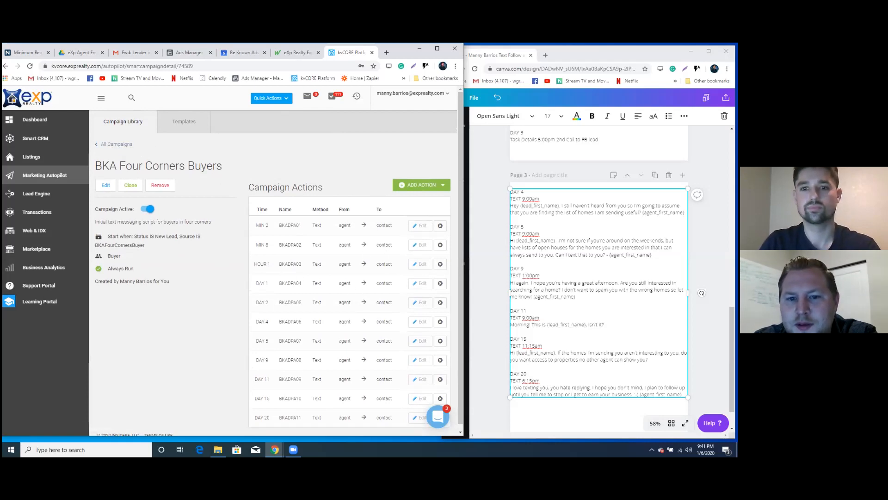
{"action": "scroll", "coordinate": [595, 262], "scroll_direction": "up", "scroll_amount": 10}
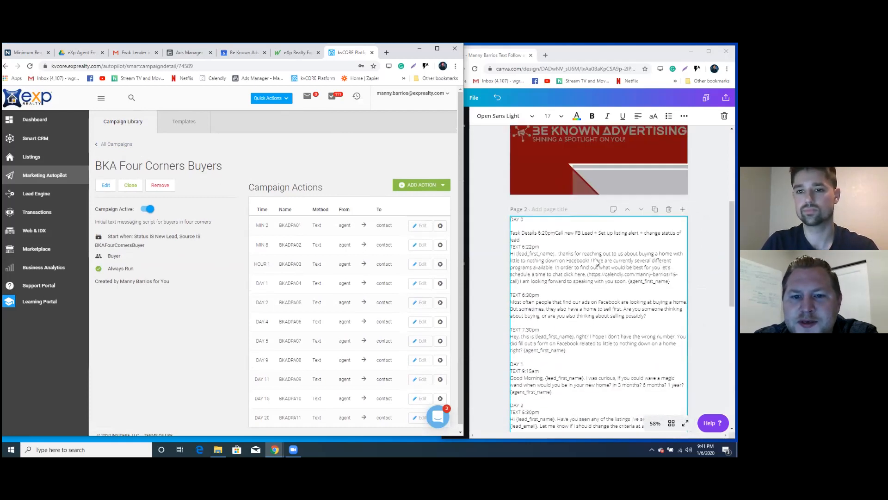
{"action": "scroll", "coordinate": [595, 262], "scroll_direction": "down", "scroll_amount": 2}
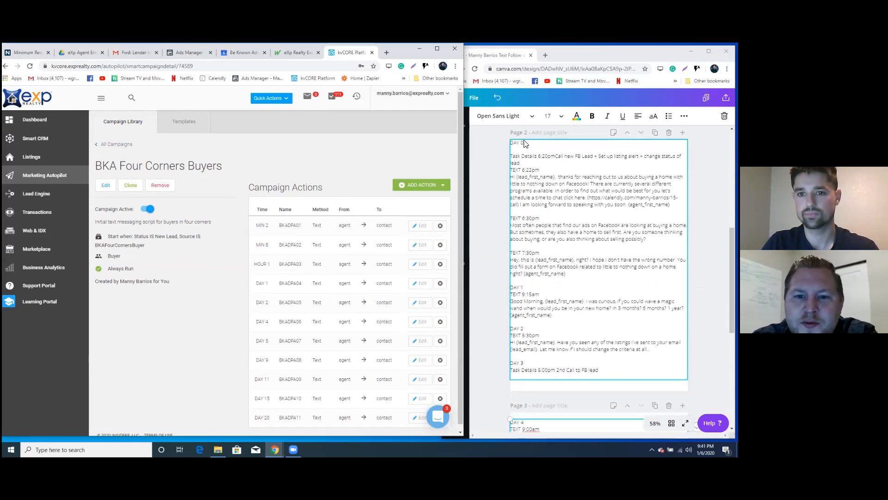
{"action": "left_click", "coordinate": [554, 160]}
{"action": "left_click", "coordinate": [553, 160]}
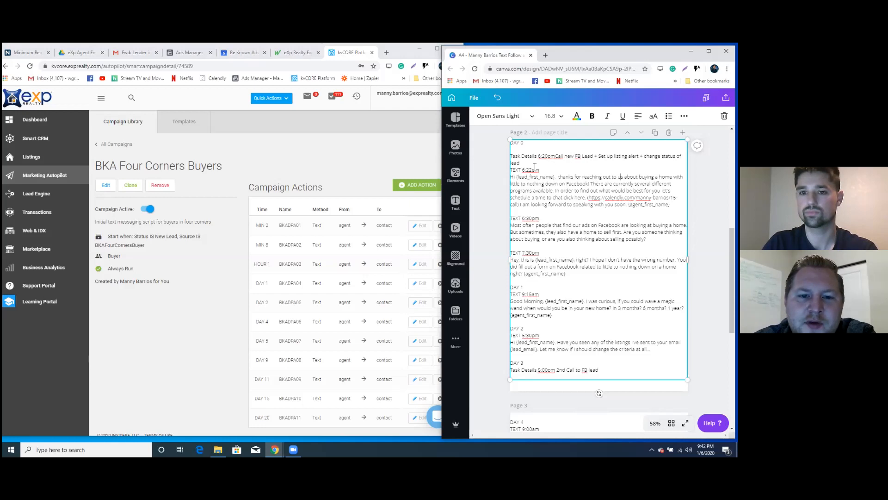
{"action": "left_click", "coordinate": [337, 179]}
{"action": "left_click", "coordinate": [422, 185]}
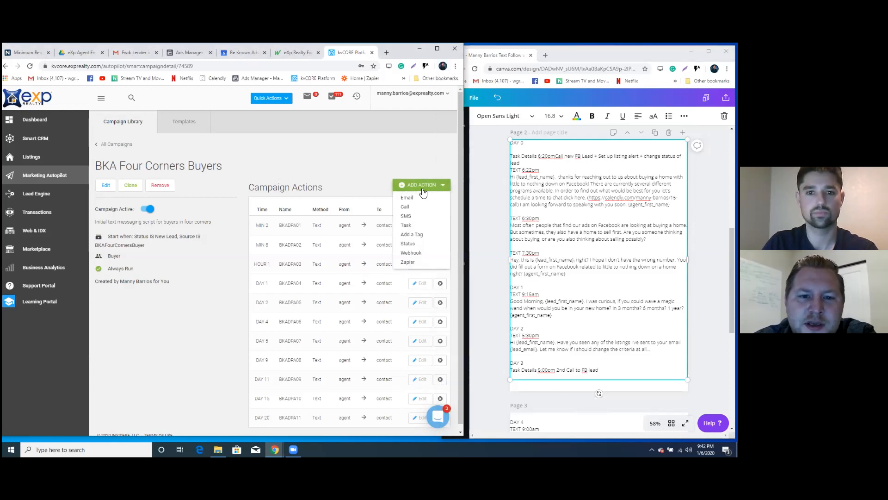
{"action": "left_click", "coordinate": [406, 226]}
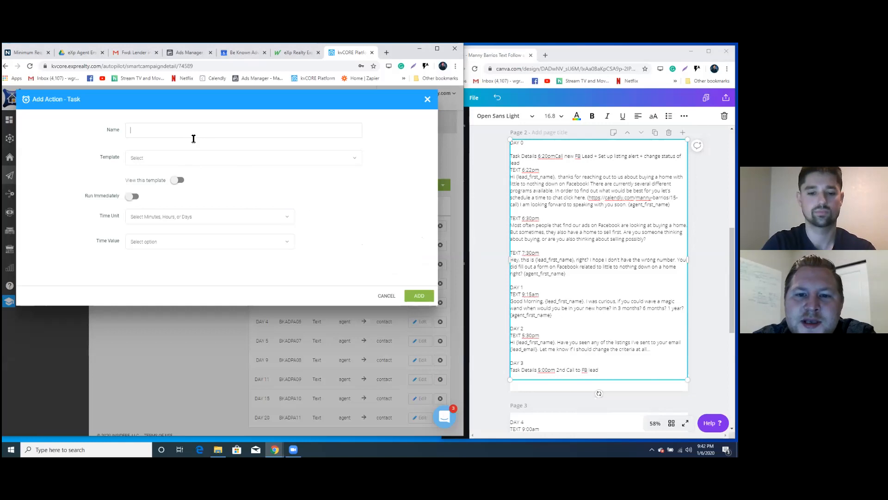
{"action": "left_click", "coordinate": [539, 155]}
{"action": "left_click_drag", "start_coordinate": [540, 156], "coordinate": [510, 156]}
{"action": "left_click", "coordinate": [516, 158]}
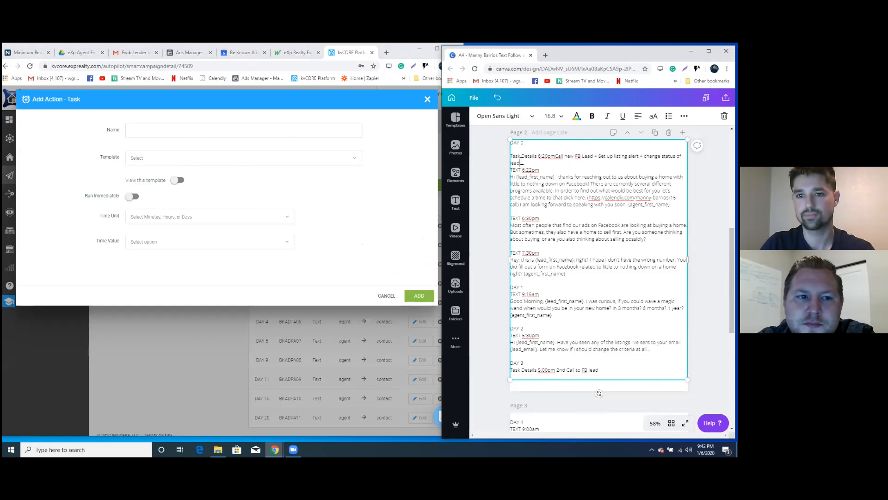
{"action": "left_click_drag", "start_coordinate": [521, 161], "coordinate": [509, 155]}
{"action": "key", "text": "ctrl+c"}
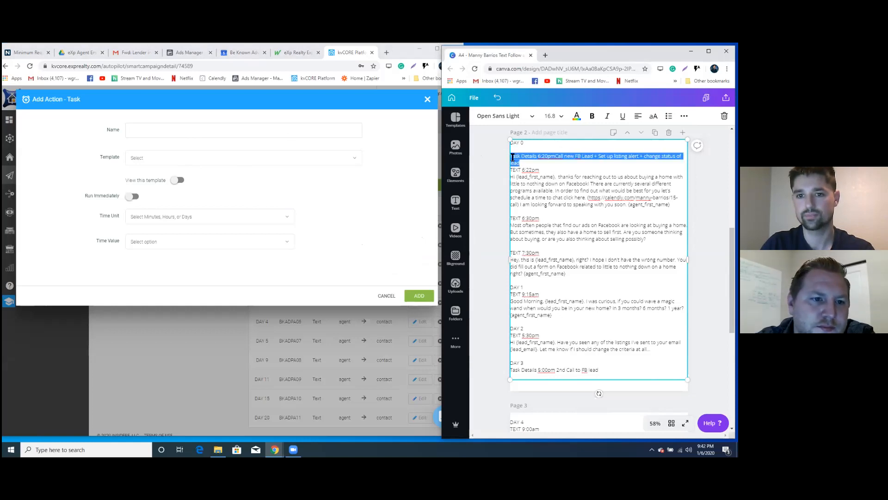
{"action": "left_click", "coordinate": [251, 135]}
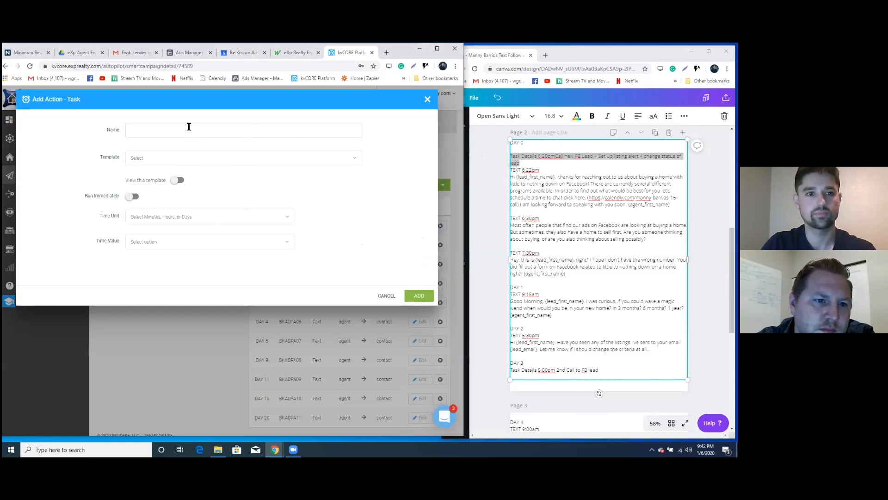
{"action": "key", "text": "ctrl+v"}
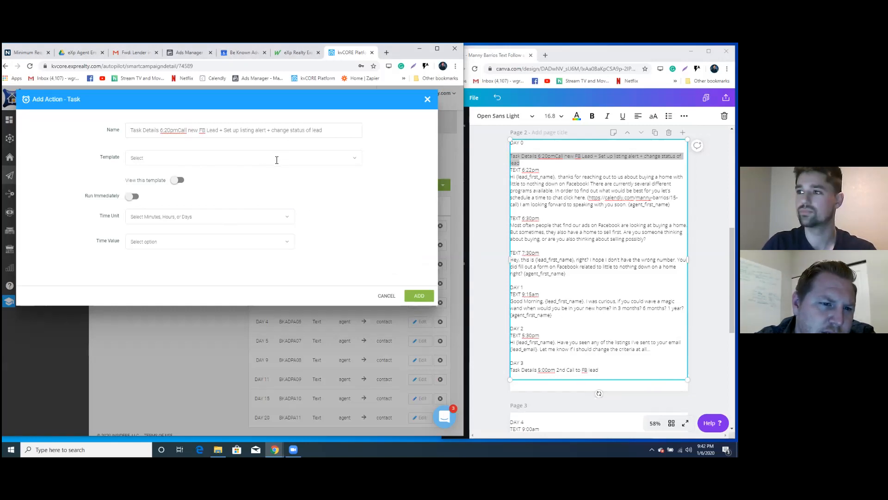
{"action": "left_click", "coordinate": [277, 159]}
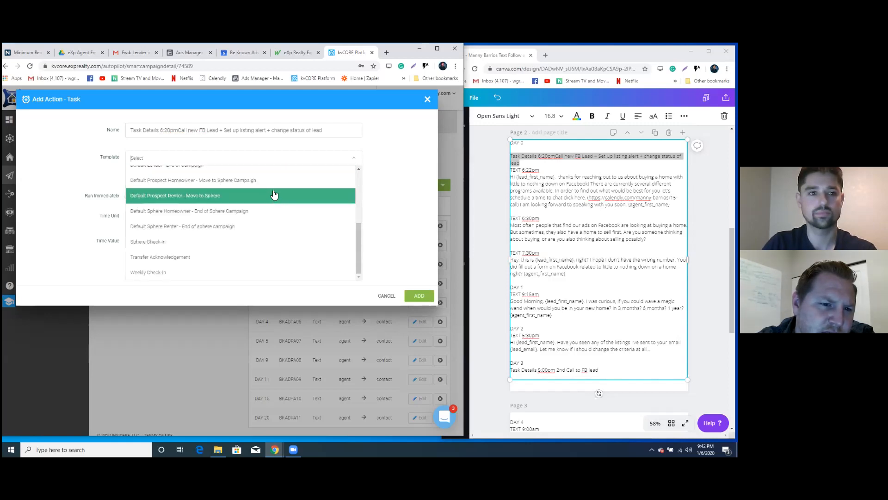
{"action": "scroll", "coordinate": [280, 192], "scroll_direction": "up", "scroll_amount": 5}
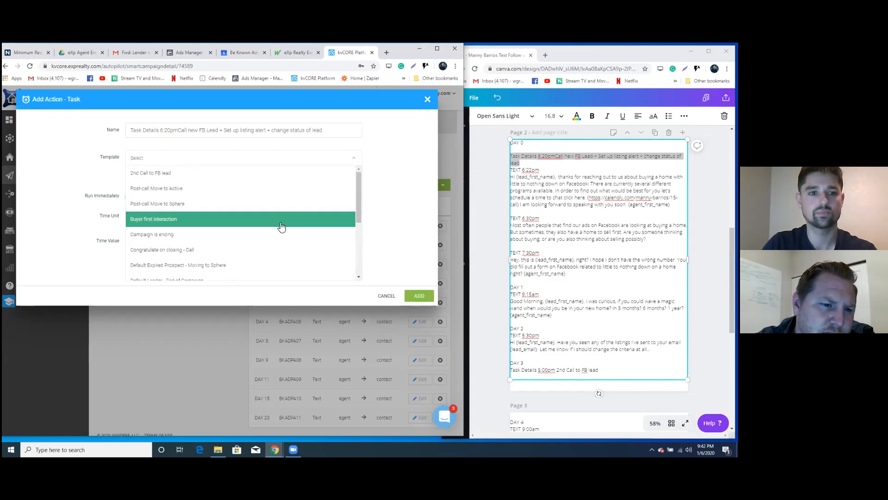
{"action": "scroll", "coordinate": [283, 231], "scroll_direction": "down", "scroll_amount": 1}
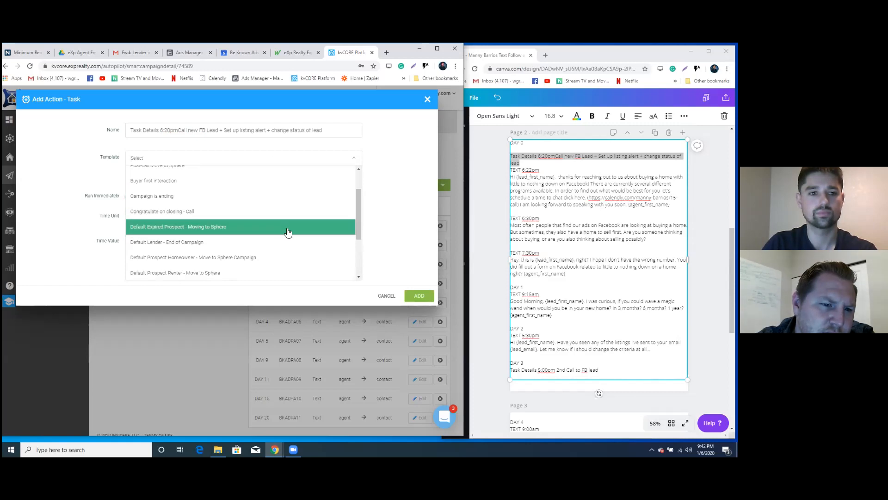
{"action": "scroll", "coordinate": [287, 231], "scroll_direction": "down", "scroll_amount": 1}
{"action": "scroll", "coordinate": [287, 235], "scroll_direction": "down", "scroll_amount": 2}
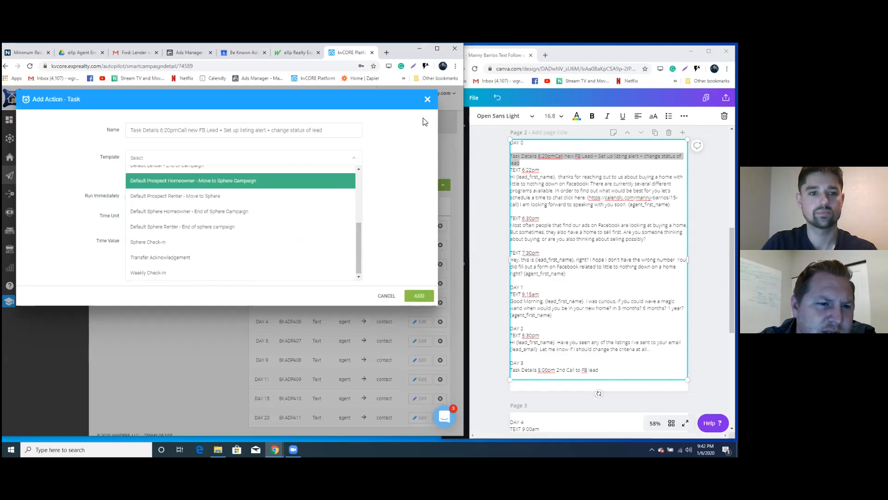
{"action": "left_click", "coordinate": [428, 99]}
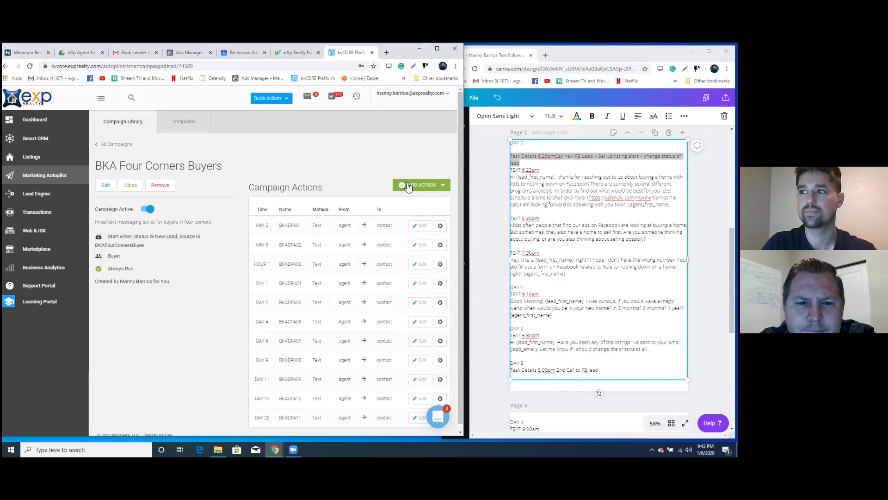
- Start a Call action named 'Call new FB Lead + Set up listing alert + change status of lead'
{"action": "left_click", "coordinate": [422, 187]}
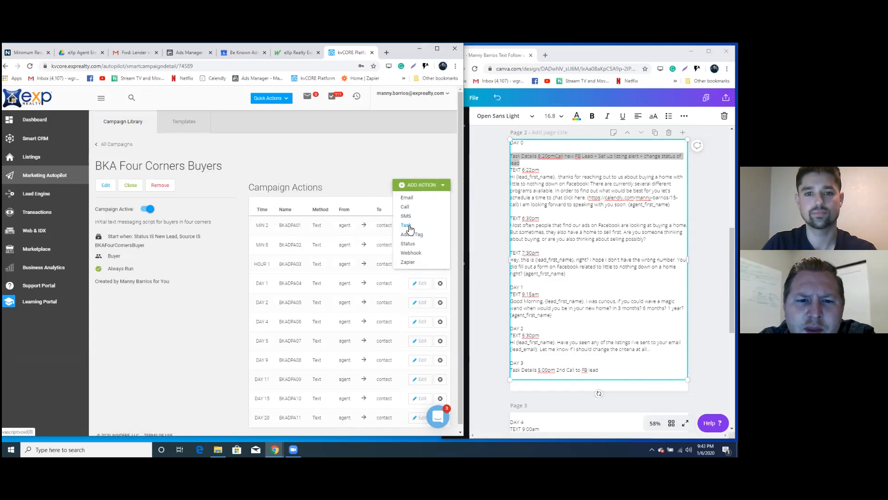
{"action": "left_click", "coordinate": [406, 206]}
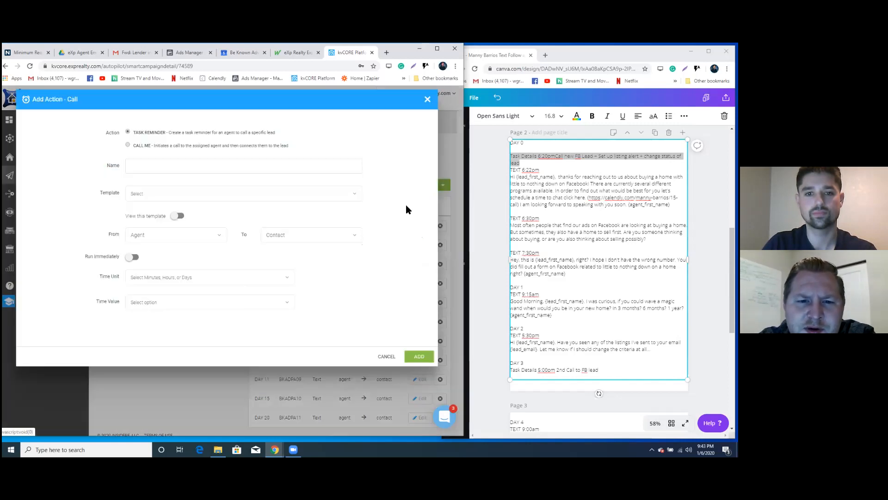
{"action": "left_click", "coordinate": [252, 162]}
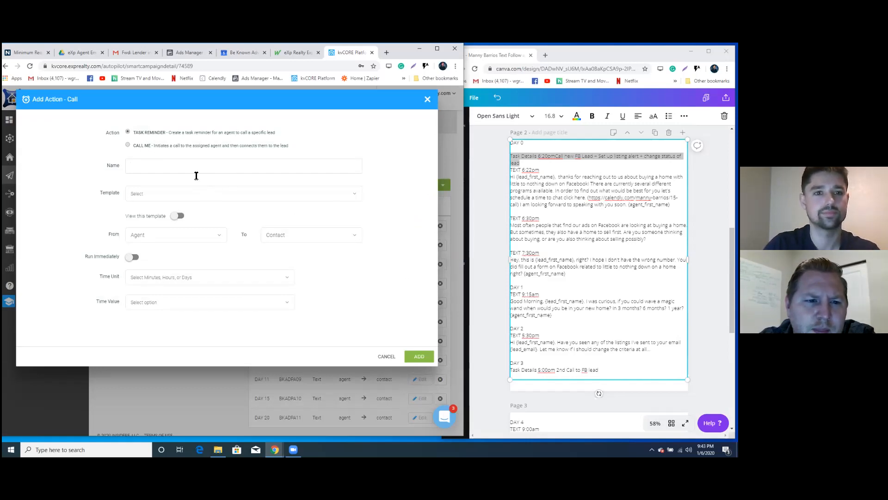
{"action": "key", "text": "ctrl+v"}
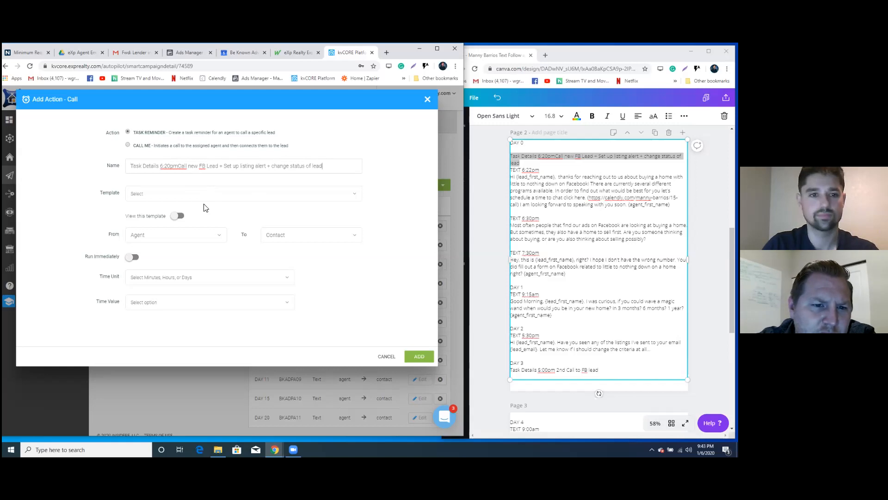
{"action": "left_click", "coordinate": [211, 195]}
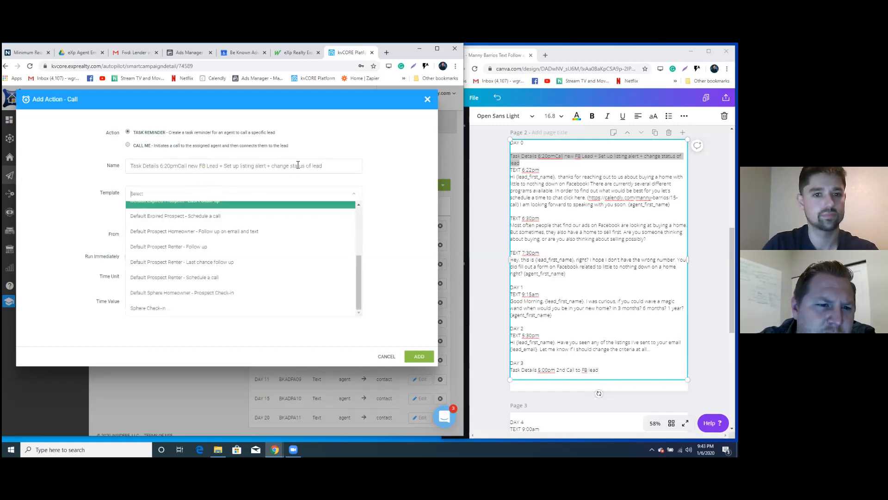
{"action": "left_click", "coordinate": [332, 170]}
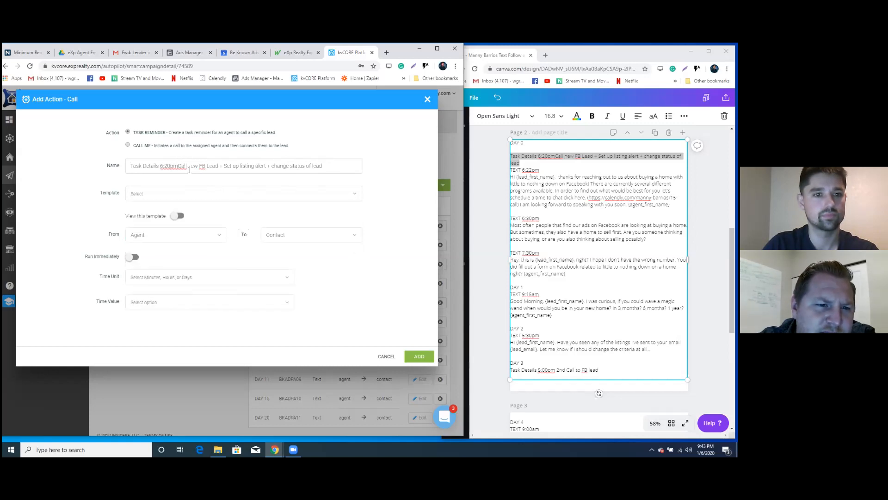
{"action": "left_click_drag", "start_coordinate": [178, 166], "coordinate": [129, 167]}
{"action": "key", "text": "BackSpace"}
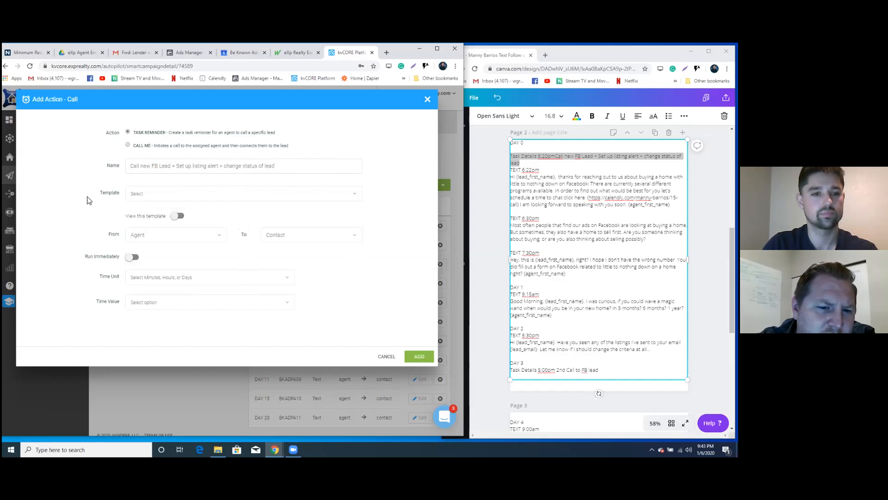
- Set the call reminder's delay to 1 minute, leaving the template unchosen
{"action": "left_click", "coordinate": [155, 193]}
{"action": "scroll", "coordinate": [287, 256], "scroll_direction": "up", "scroll_amount": 2}
{"action": "scroll", "coordinate": [285, 262], "scroll_direction": "up", "scroll_amount": 2}
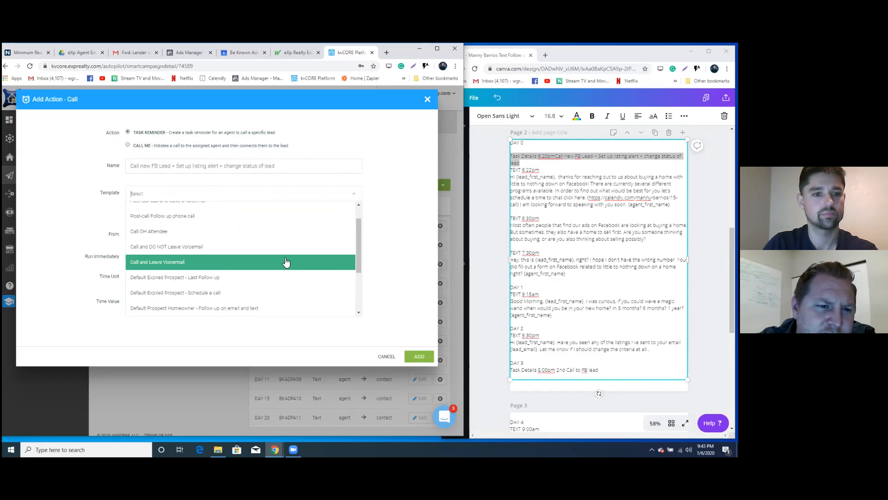
{"action": "left_click", "coordinate": [286, 262]}
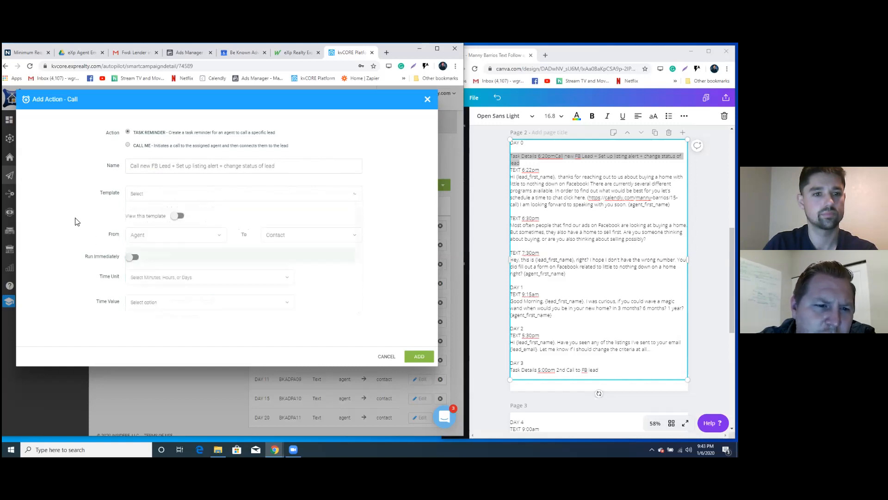
{"action": "left_click", "coordinate": [205, 277]}
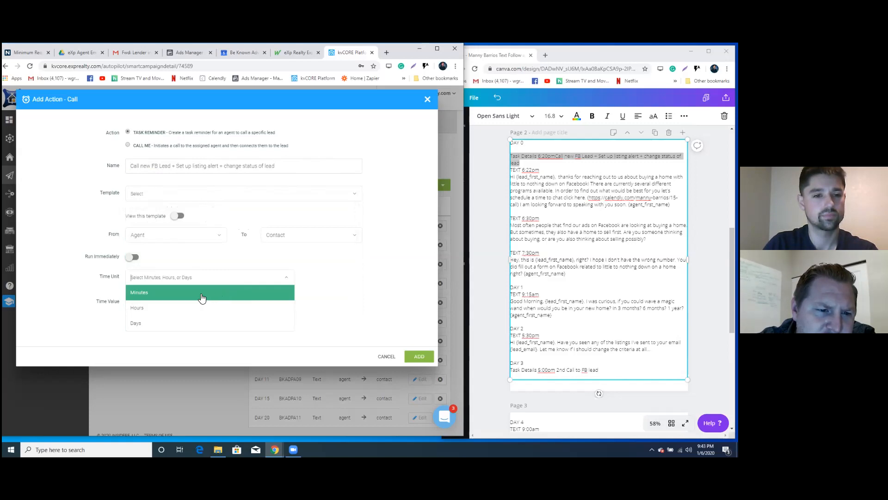
{"action": "left_click", "coordinate": [202, 294]}
{"action": "left_click", "coordinate": [199, 303]}
{"action": "scroll", "coordinate": [208, 330], "scroll_direction": "down", "scroll_amount": 3}
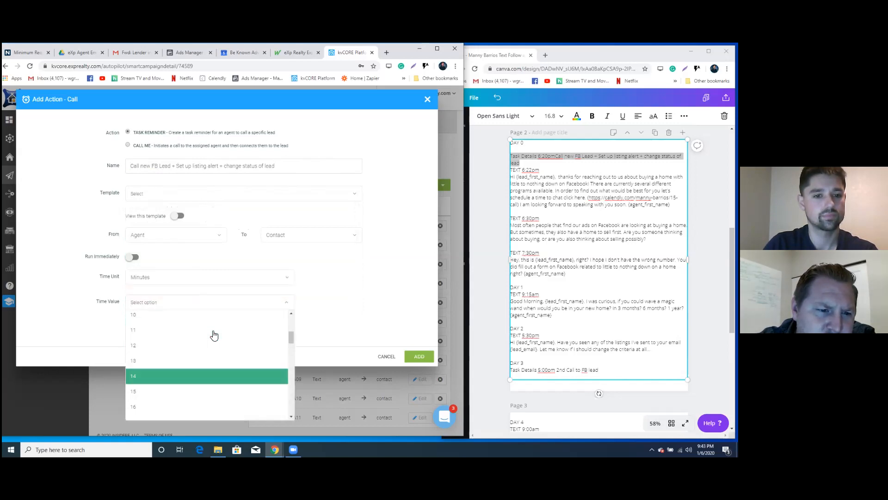
{"action": "scroll", "coordinate": [197, 326], "scroll_direction": "up", "scroll_amount": 3}
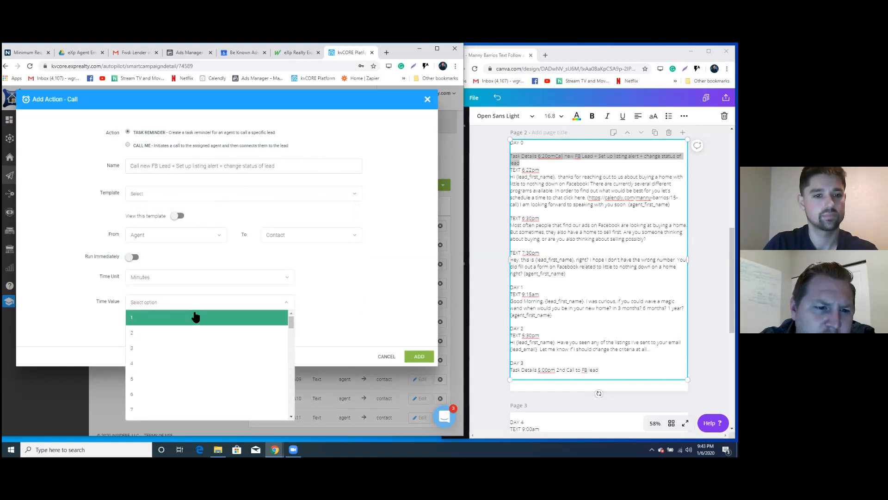
{"action": "left_click", "coordinate": [196, 316]}
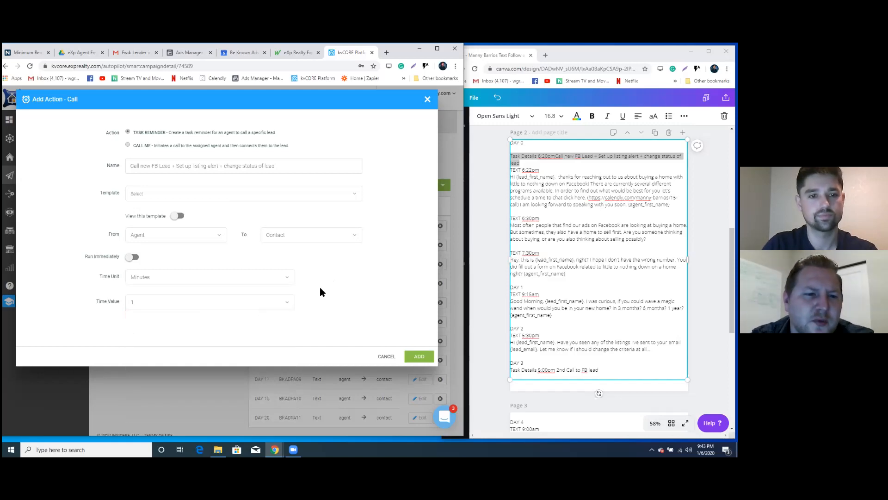
- Switch on Run Immediately, choose the Post-call Follow up phone call template, and add the call
{"action": "left_click", "coordinate": [134, 257]}
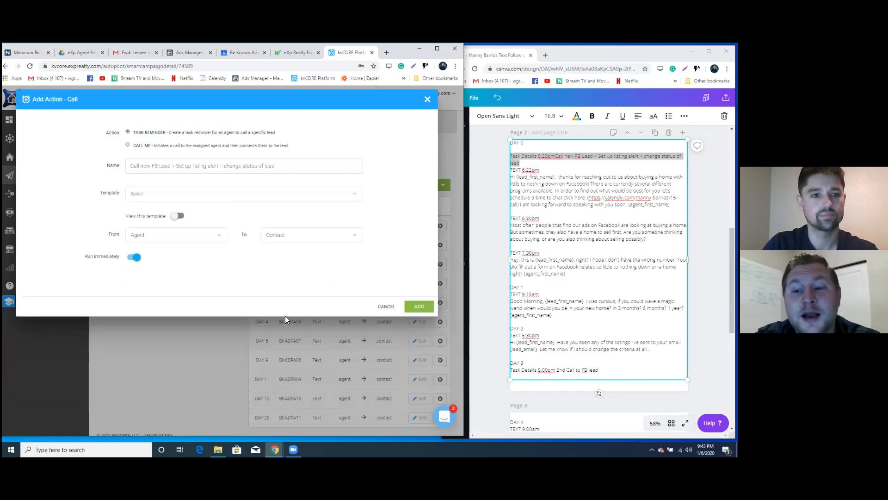
{"action": "left_click", "coordinate": [419, 307]}
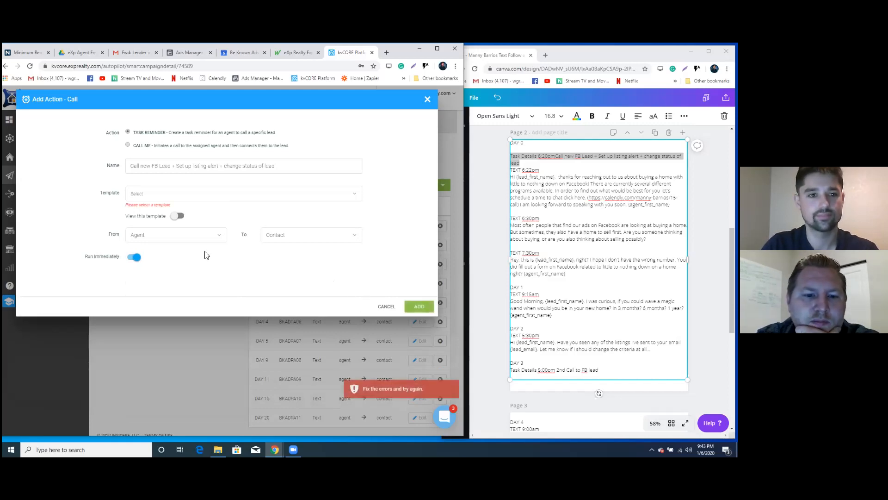
{"action": "left_click", "coordinate": [243, 193]}
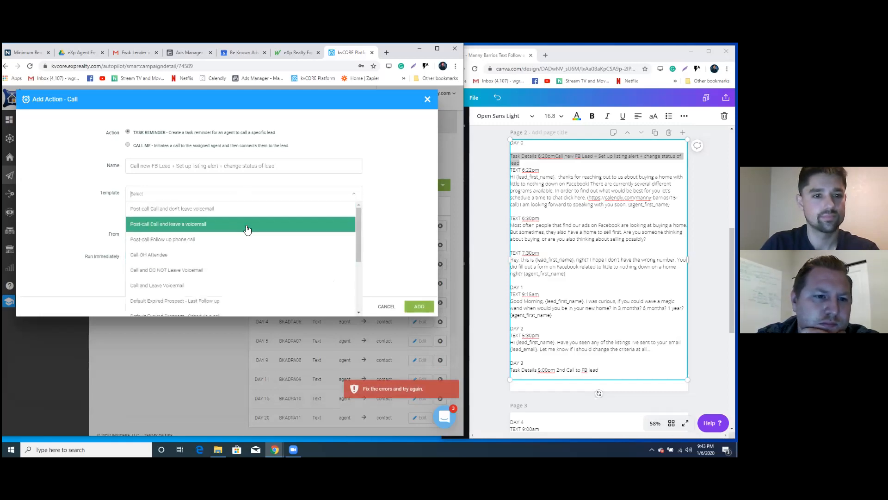
{"action": "left_click", "coordinate": [225, 244]}
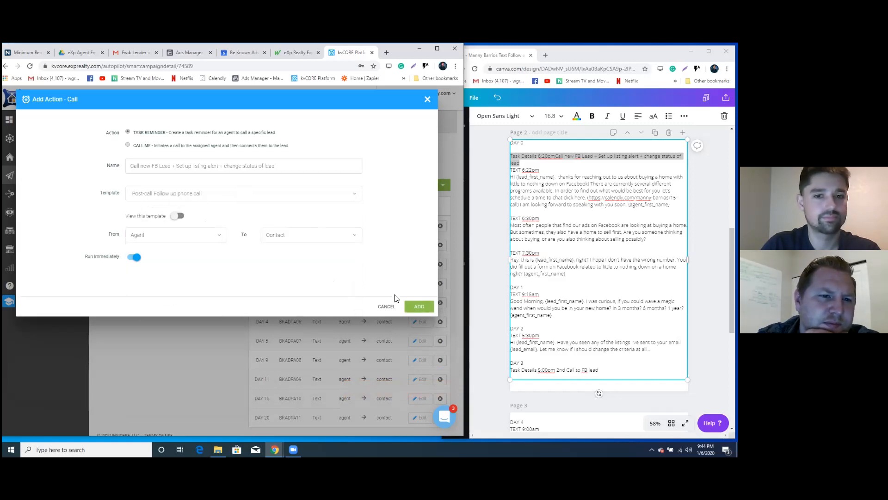
{"action": "left_click", "coordinate": [417, 306]}
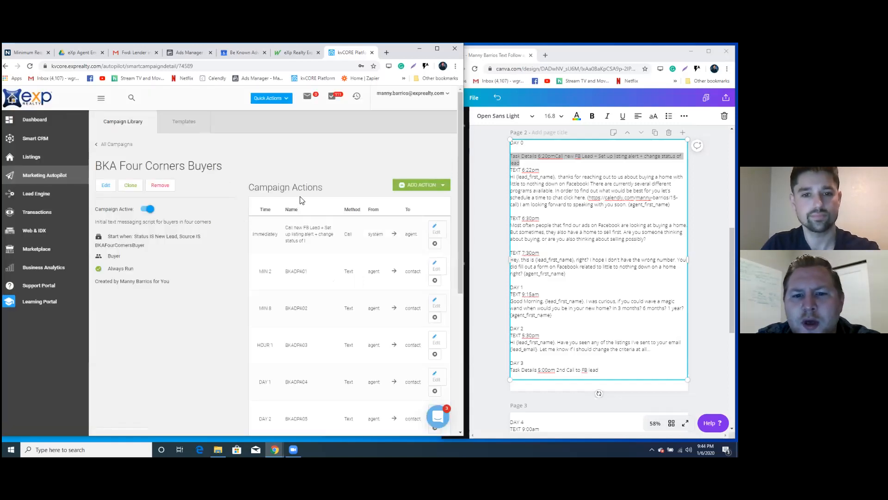
- Start a Task action with the pasted lead task name, then discard it
{"action": "left_click", "coordinate": [418, 185]}
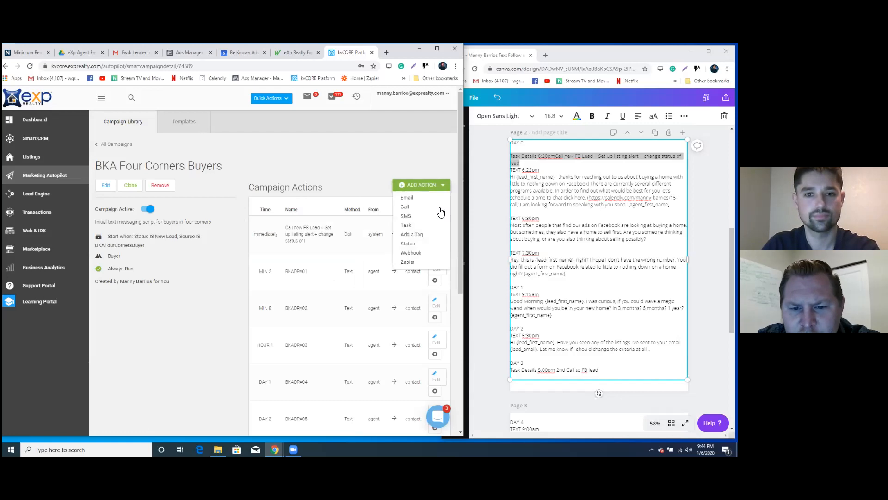
{"action": "left_click", "coordinate": [406, 225]}
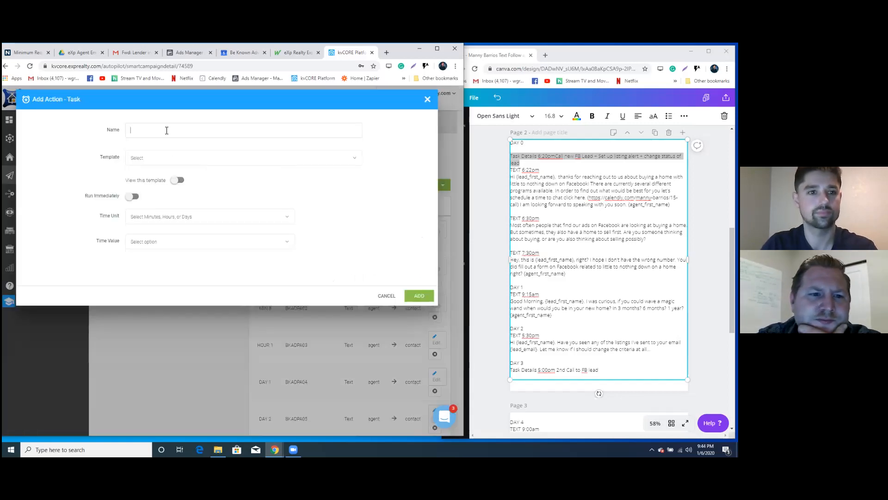
{"action": "type", "text": "Task Details 6:20pmCall new FB Lead + Set up listing alert + change status of lead"}
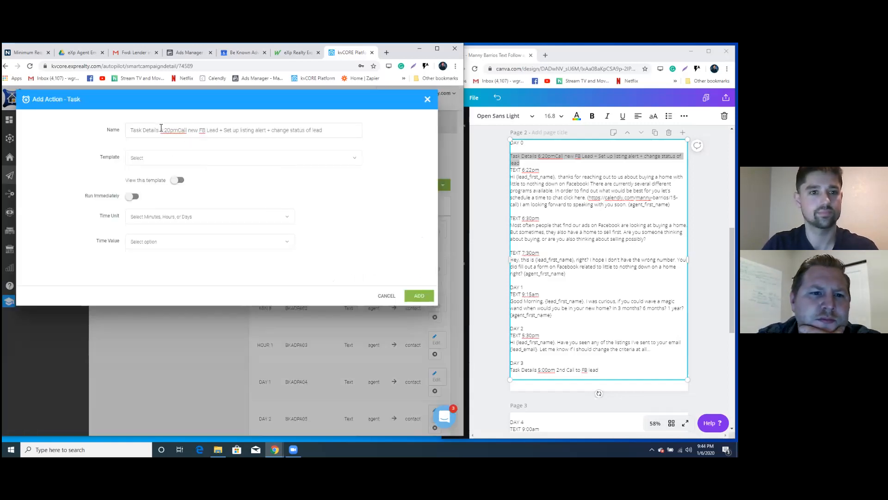
{"action": "key", "text": "shift+Home"}
{"action": "key", "text": "BackSpace"}
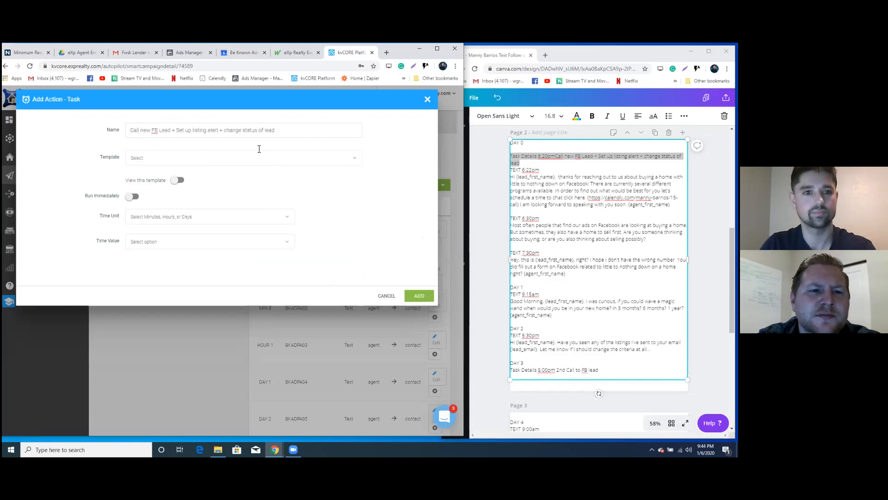
{"action": "left_click", "coordinate": [428, 99]}
- Start a Call action with the pasted lead task name, using the Post-call Call and don't leave voicemail template
{"action": "left_click", "coordinate": [437, 187]}
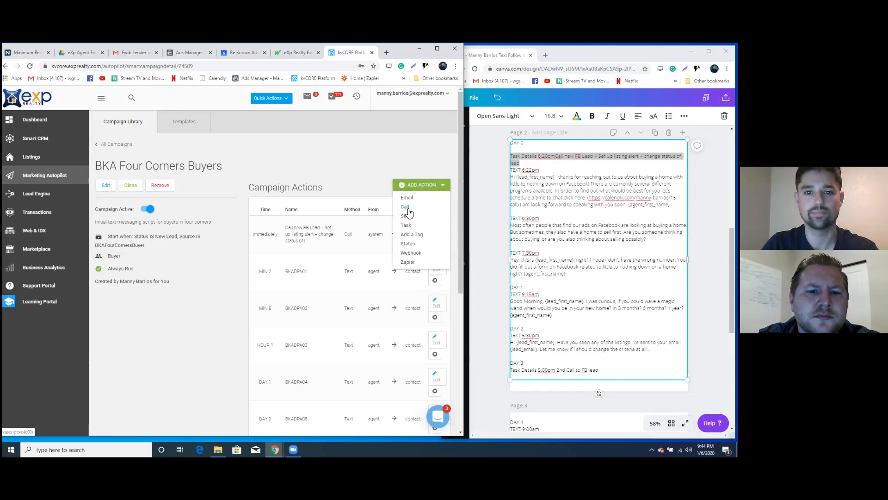
{"action": "left_click", "coordinate": [406, 209]}
{"action": "left_click", "coordinate": [177, 166]}
{"action": "type", "text": "Task Details 6:20pmCall new FB Lead + Set up listing alert + change status of lead"}
{"action": "left_click_drag", "start_coordinate": [177, 166], "coordinate": [108, 173]}
{"action": "key", "text": "BackSpace"}
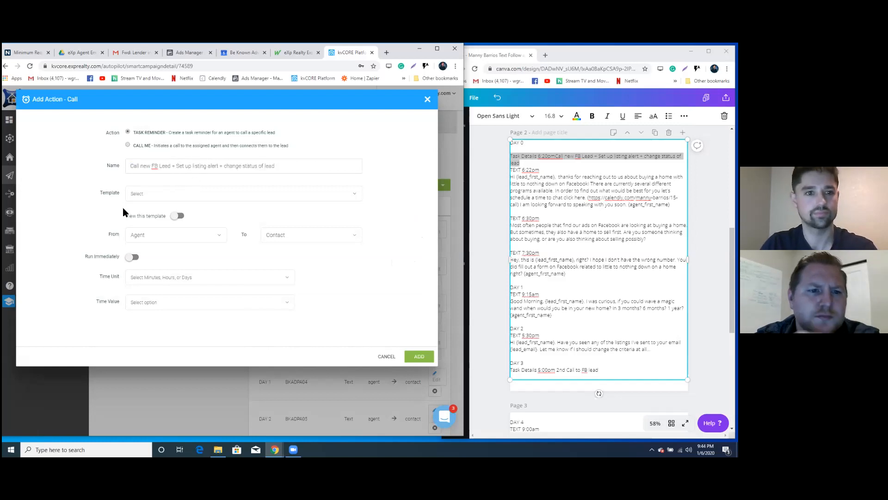
{"action": "left_click", "coordinate": [196, 193]}
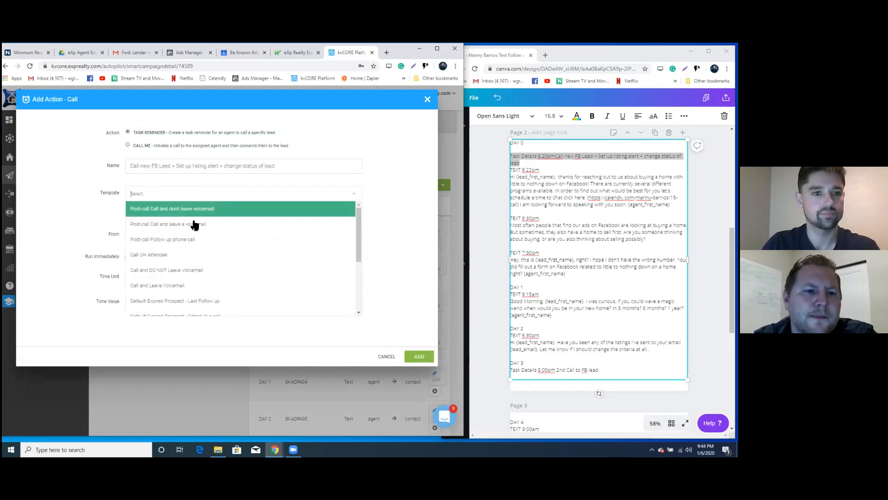
{"action": "left_click", "coordinate": [211, 244]}
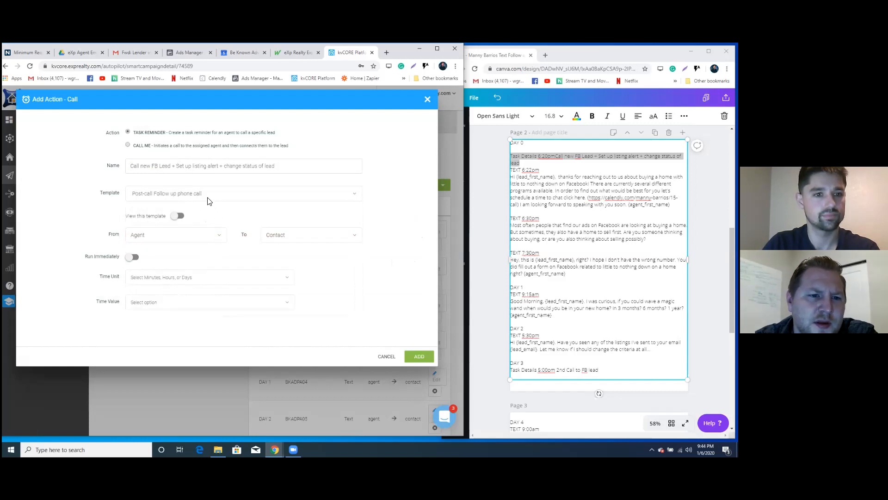
{"action": "left_click", "coordinate": [227, 199]}
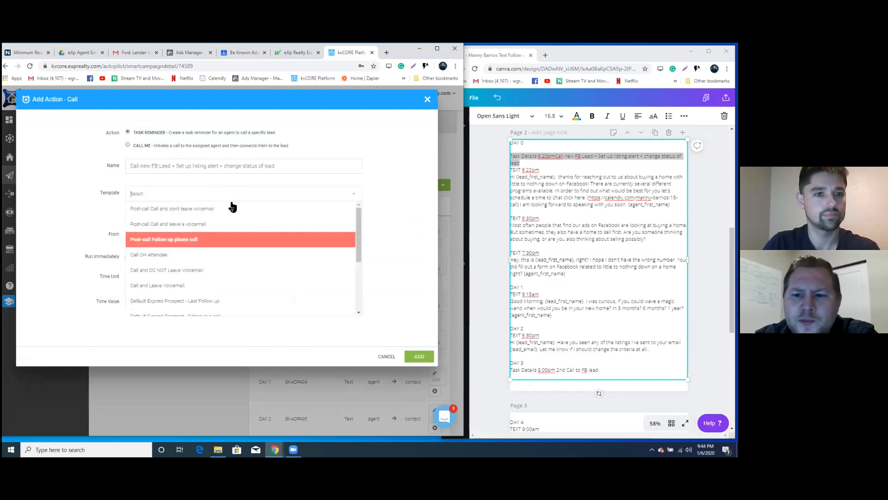
{"action": "left_click", "coordinate": [229, 212]}
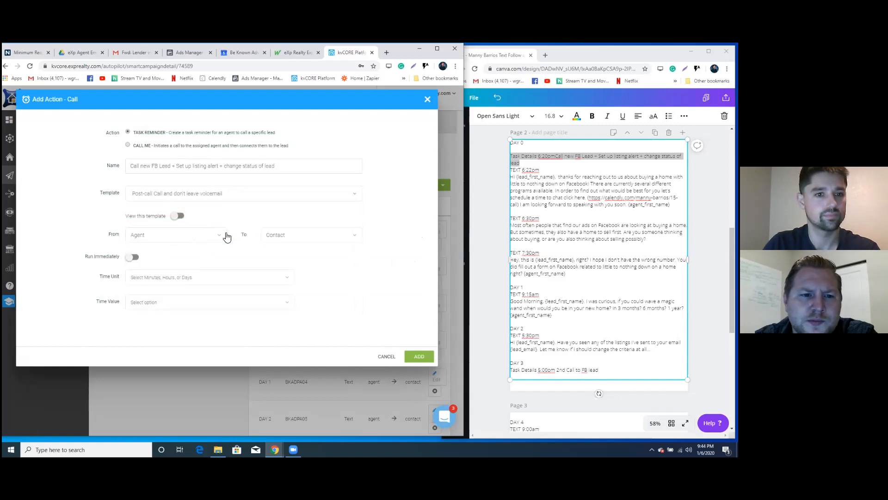
- Schedule the call reminder for day 3 and add it to the campaign
{"action": "left_click", "coordinate": [207, 283]}
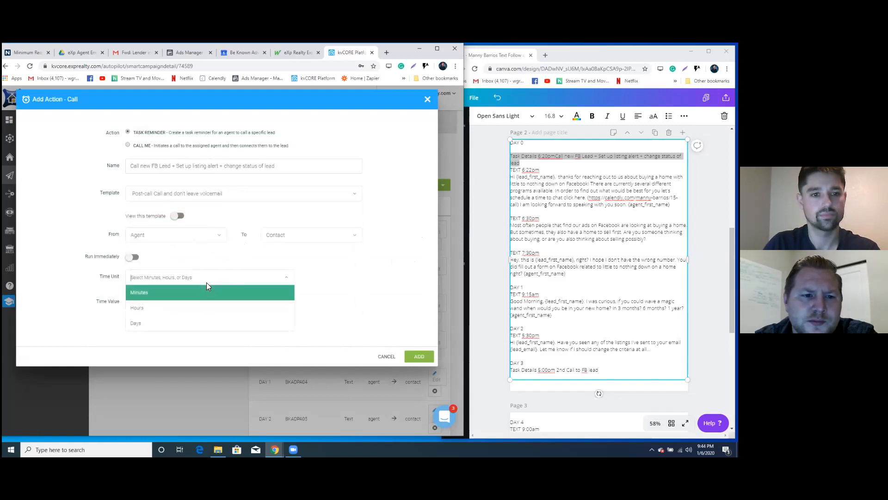
{"action": "left_click", "coordinate": [190, 320]}
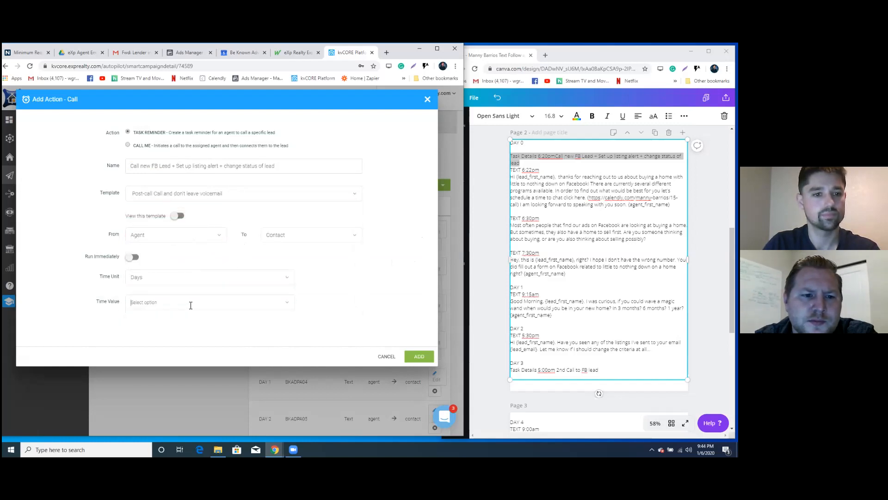
{"action": "left_click", "coordinate": [190, 303]}
{"action": "left_click", "coordinate": [178, 353]}
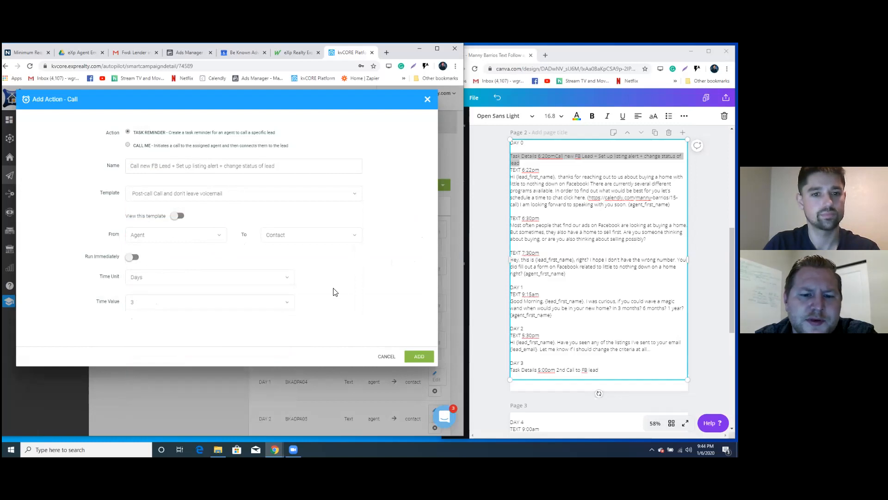
{"action": "left_click", "coordinate": [133, 259]}
{"action": "left_click", "coordinate": [133, 259]}
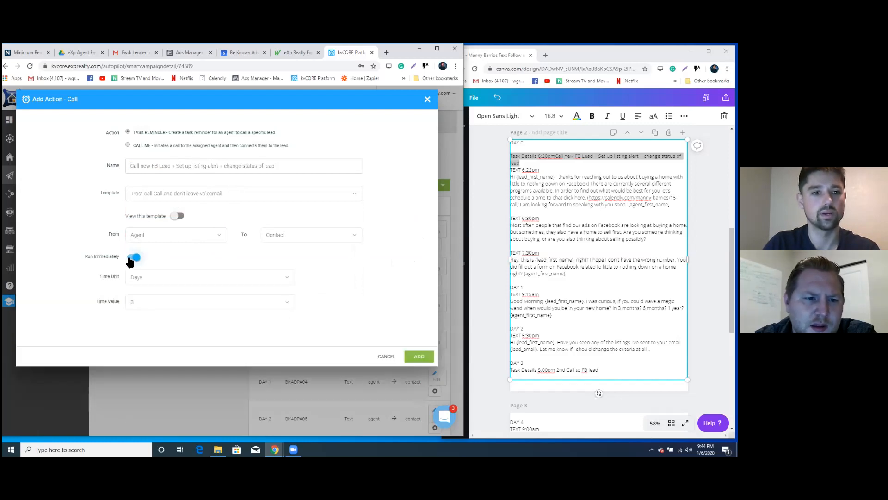
{"action": "left_click", "coordinate": [417, 356]}
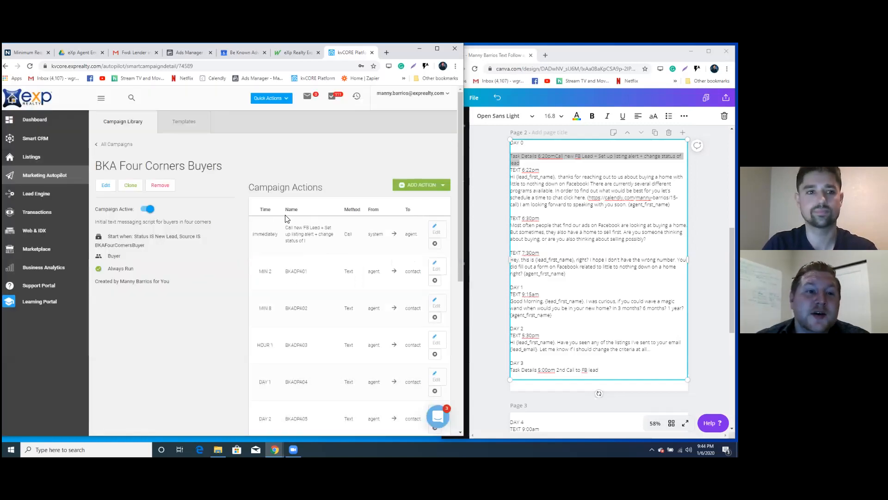
{"action": "scroll", "coordinate": [292, 215], "scroll_direction": "down", "scroll_amount": 2}
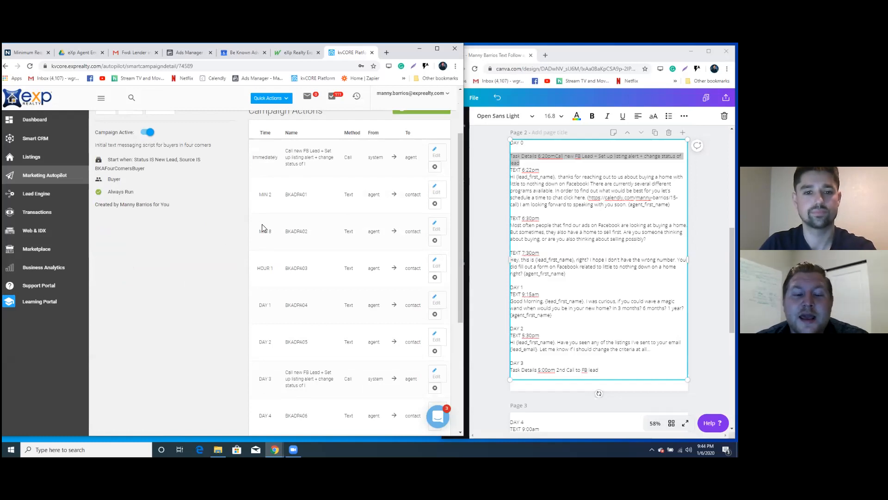